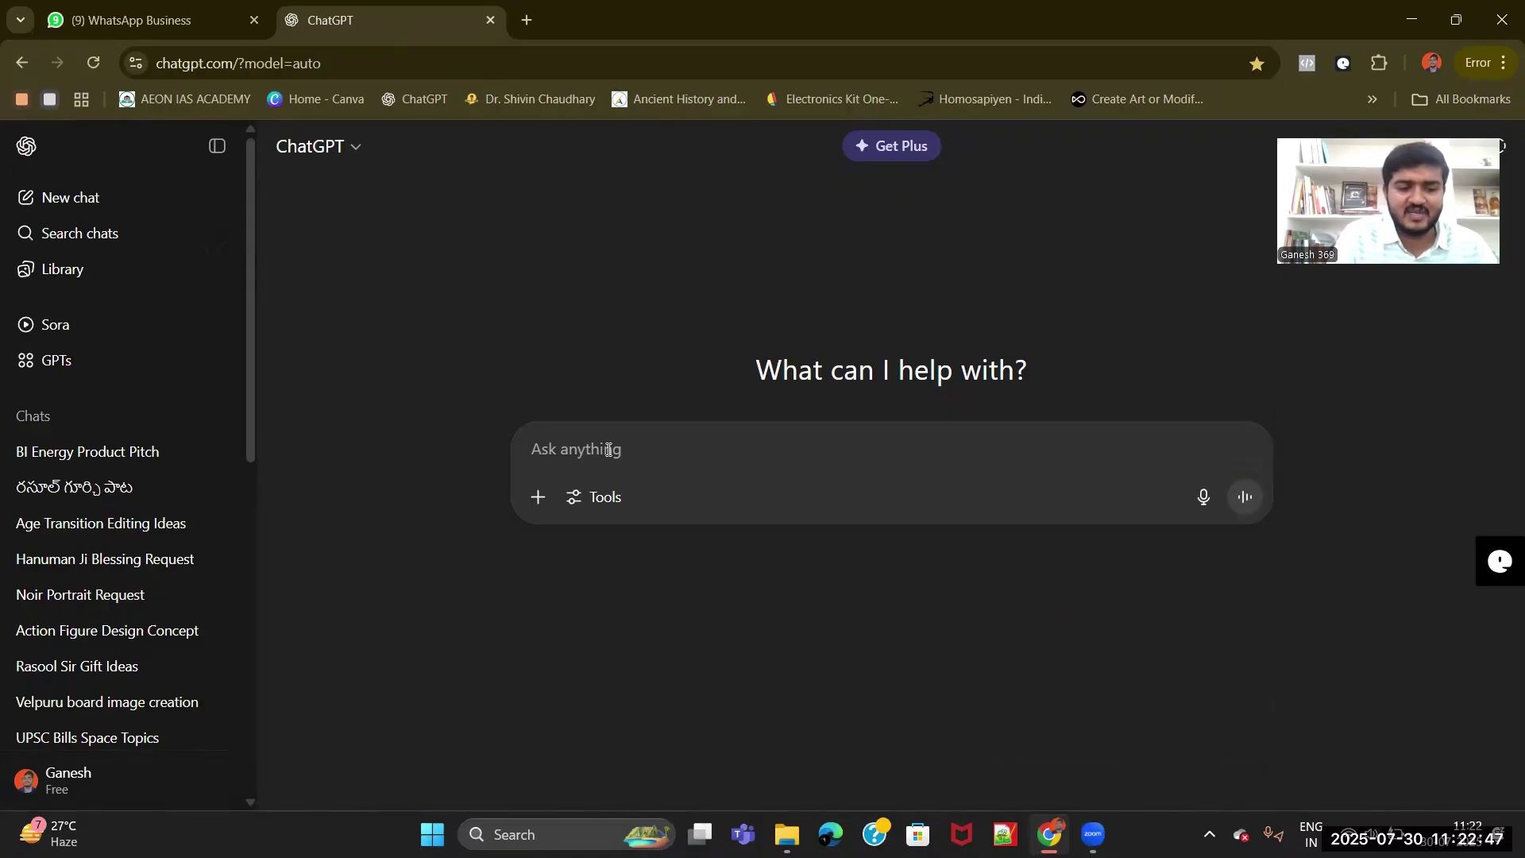
- Begin a new chat prompt with "mama nenu affiliate marketing chesthunnanu"
type("mama nenu ")
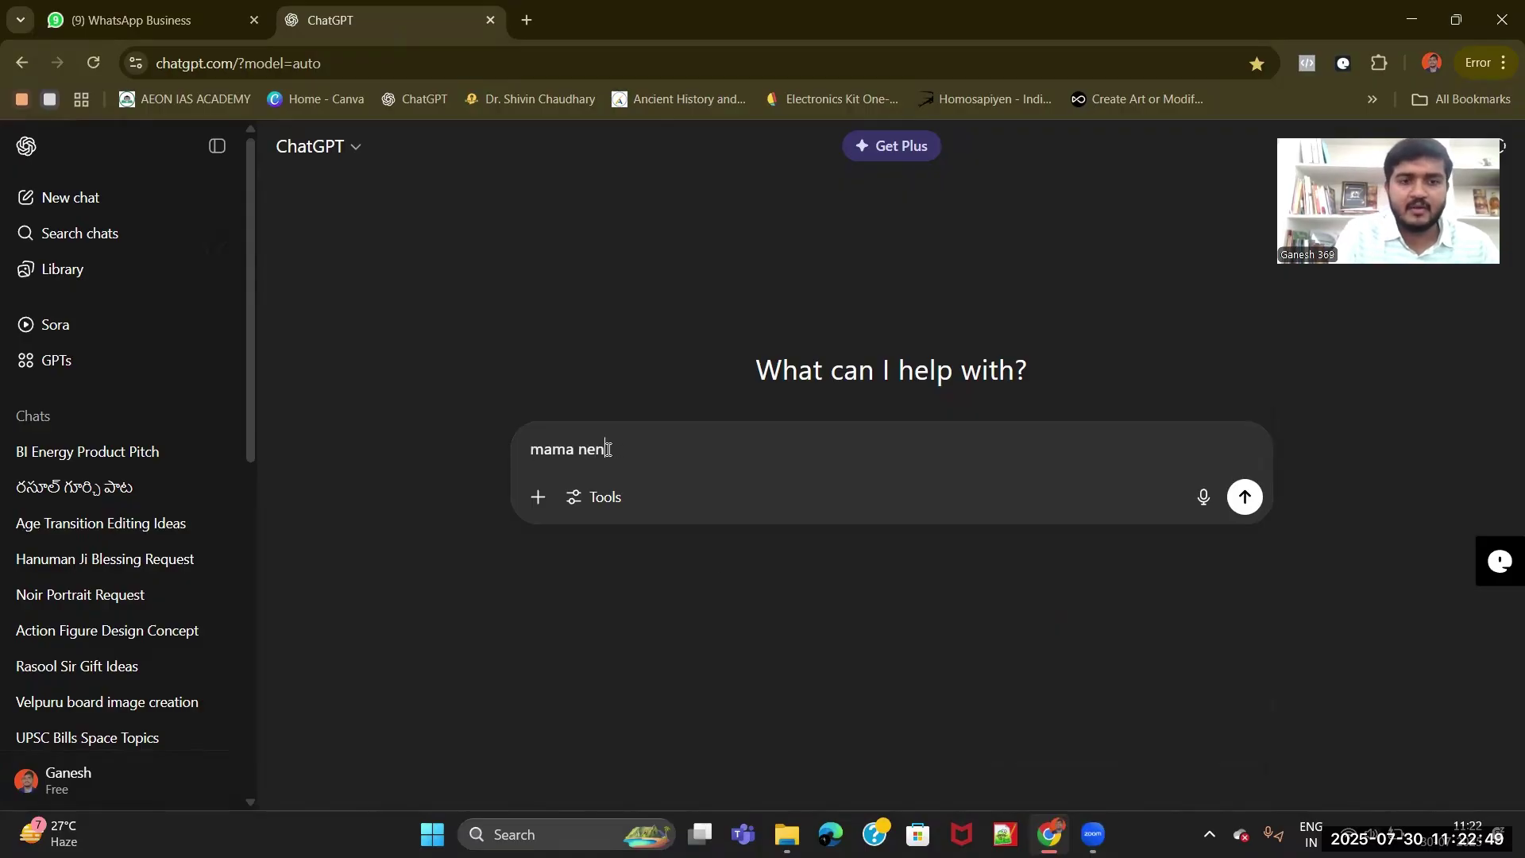
type("affi")
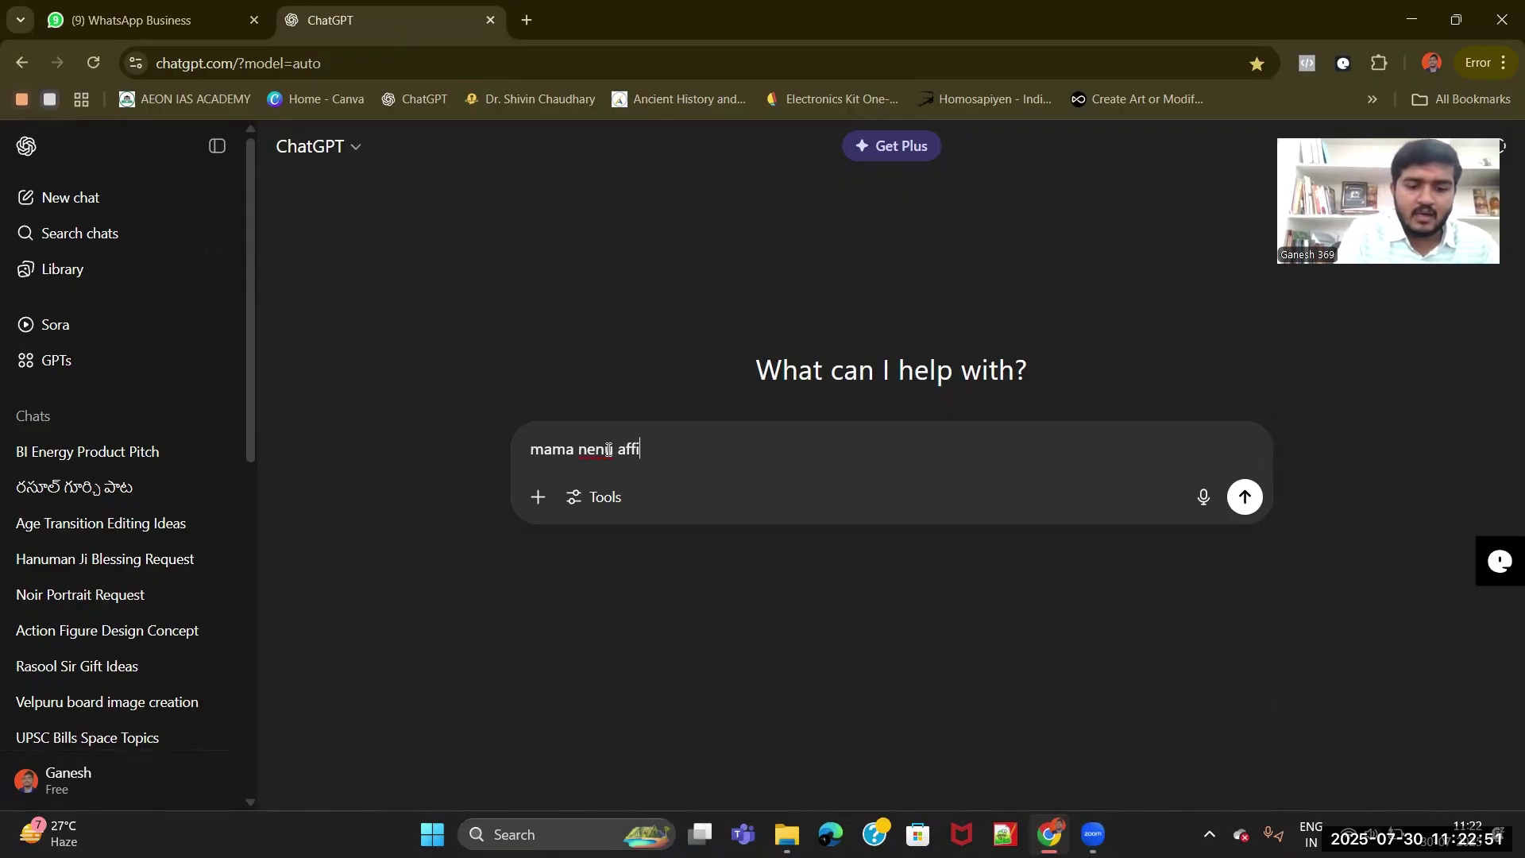
type("liate mark")
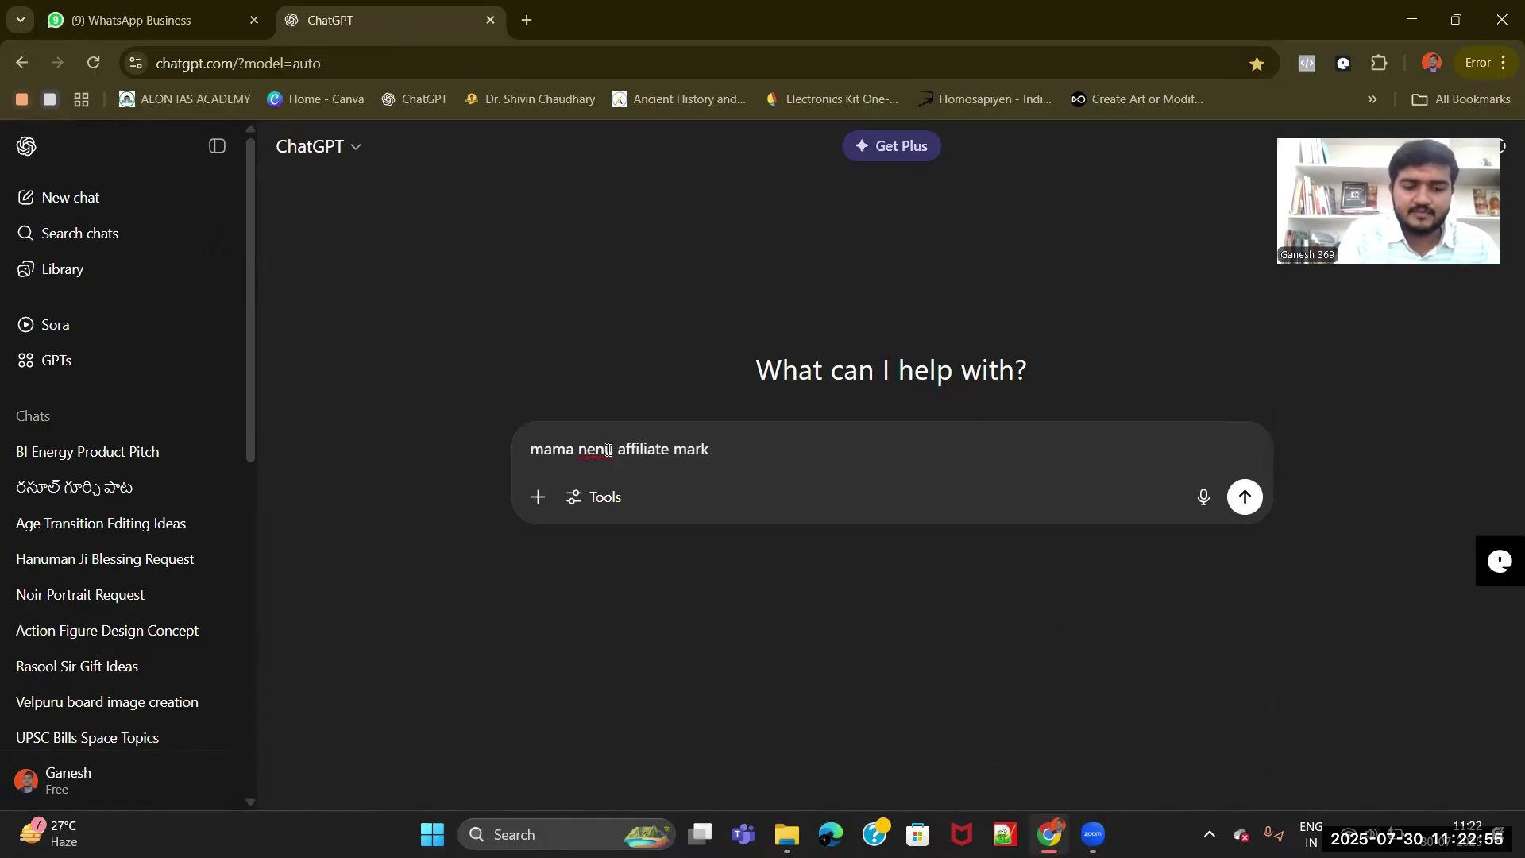
type("teting ch")
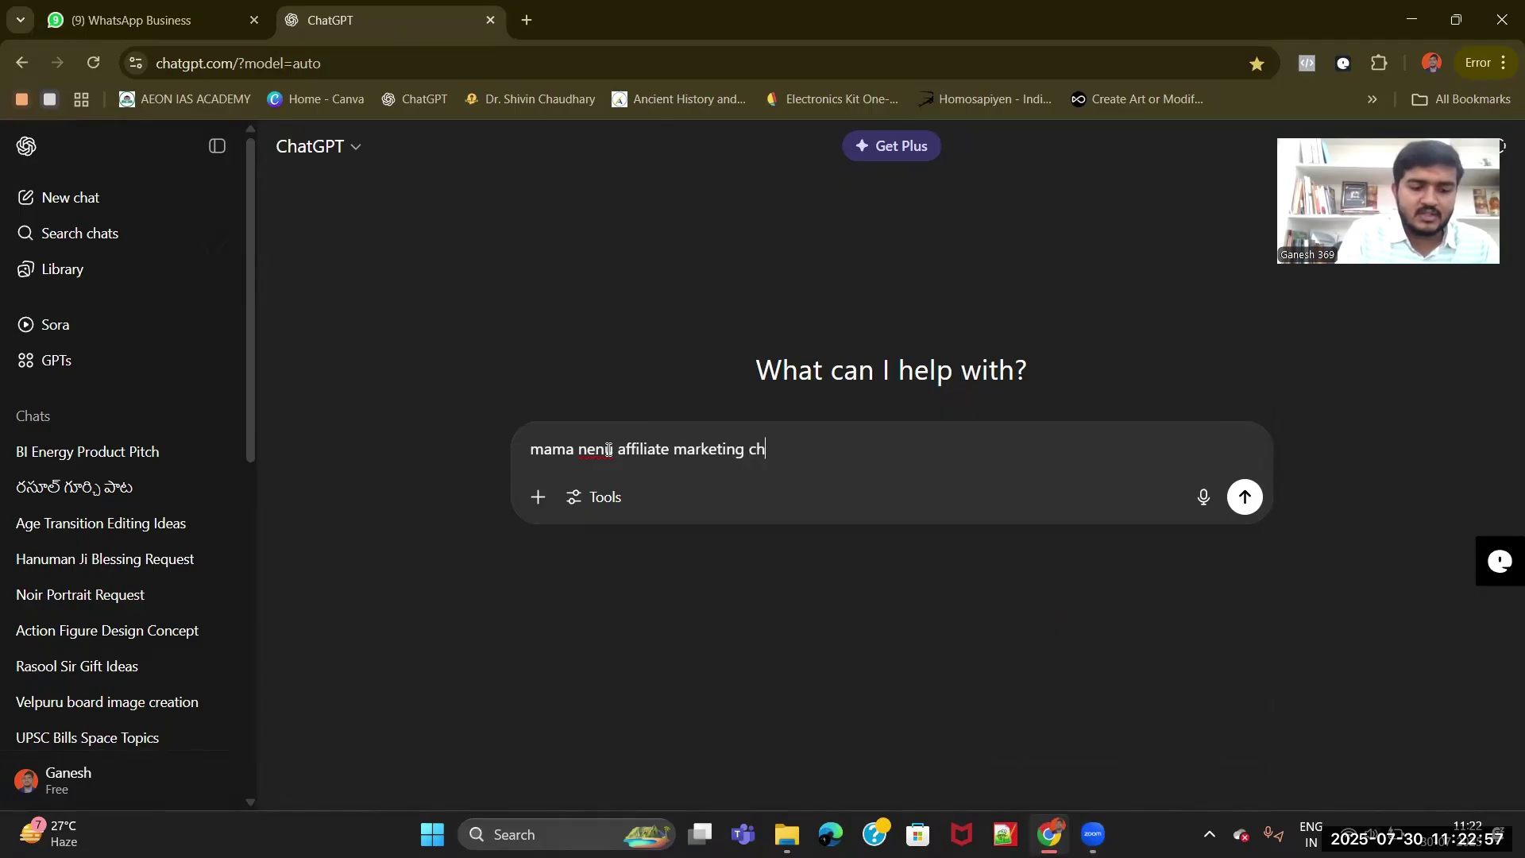
type("esthunnanu")
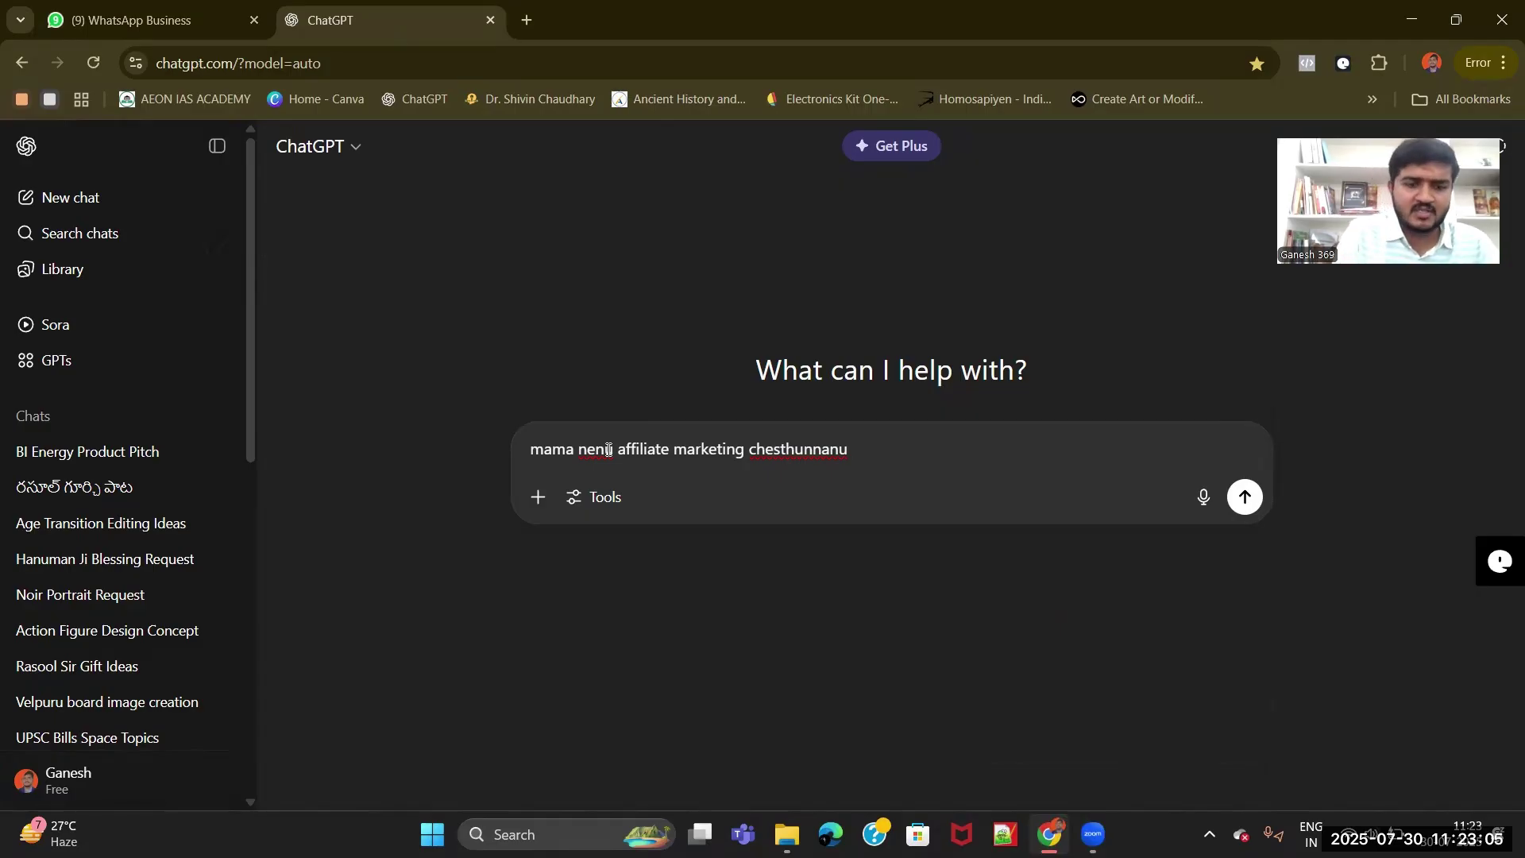
- Continue the prompt with "growupskills company naaku reels kosam naku script"
type("gra")
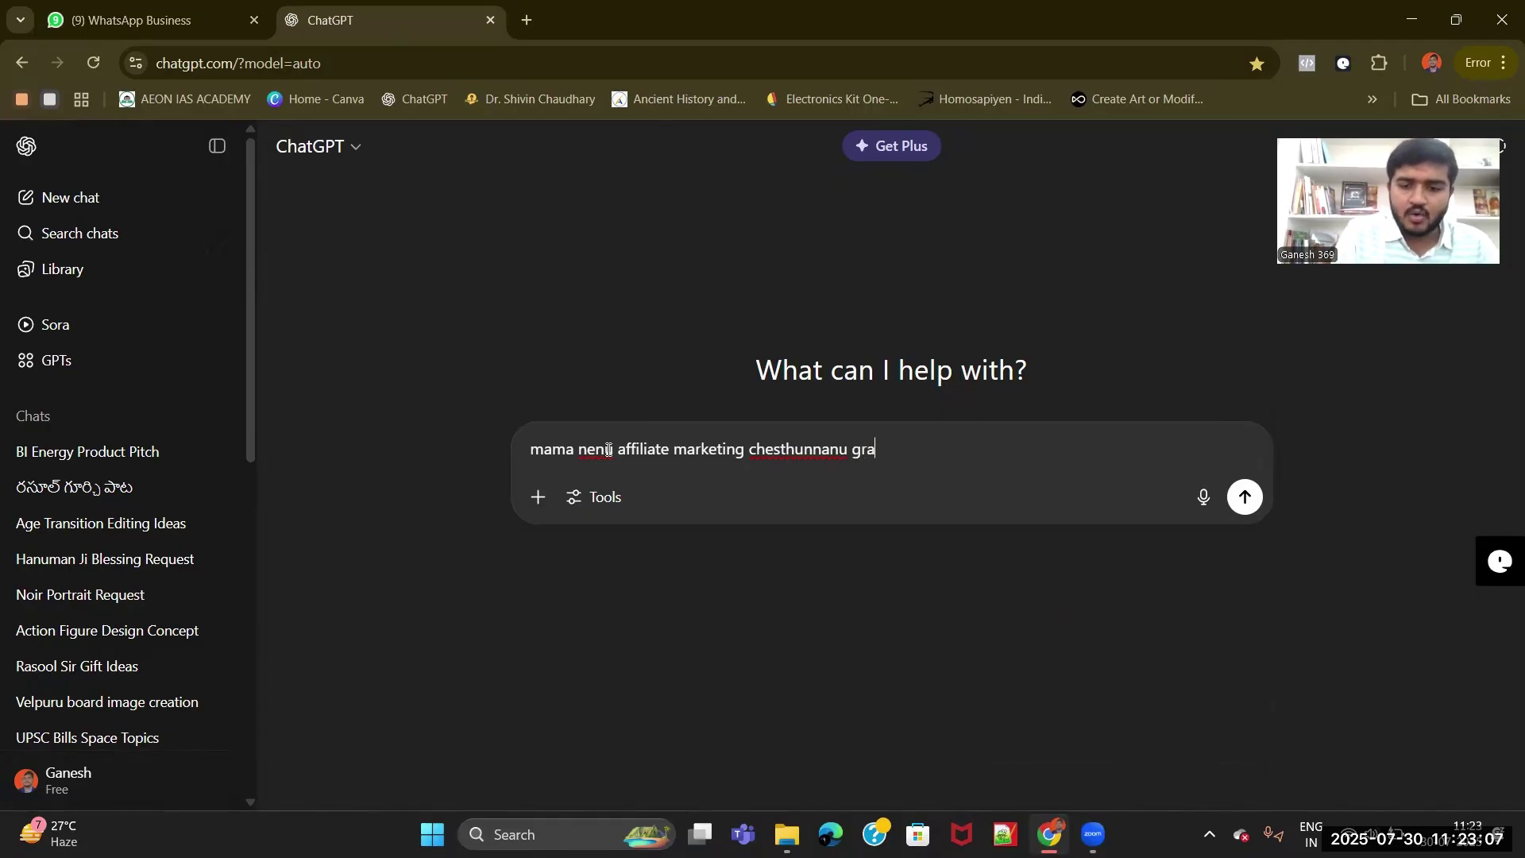
key("BackSpace")
type("owup")
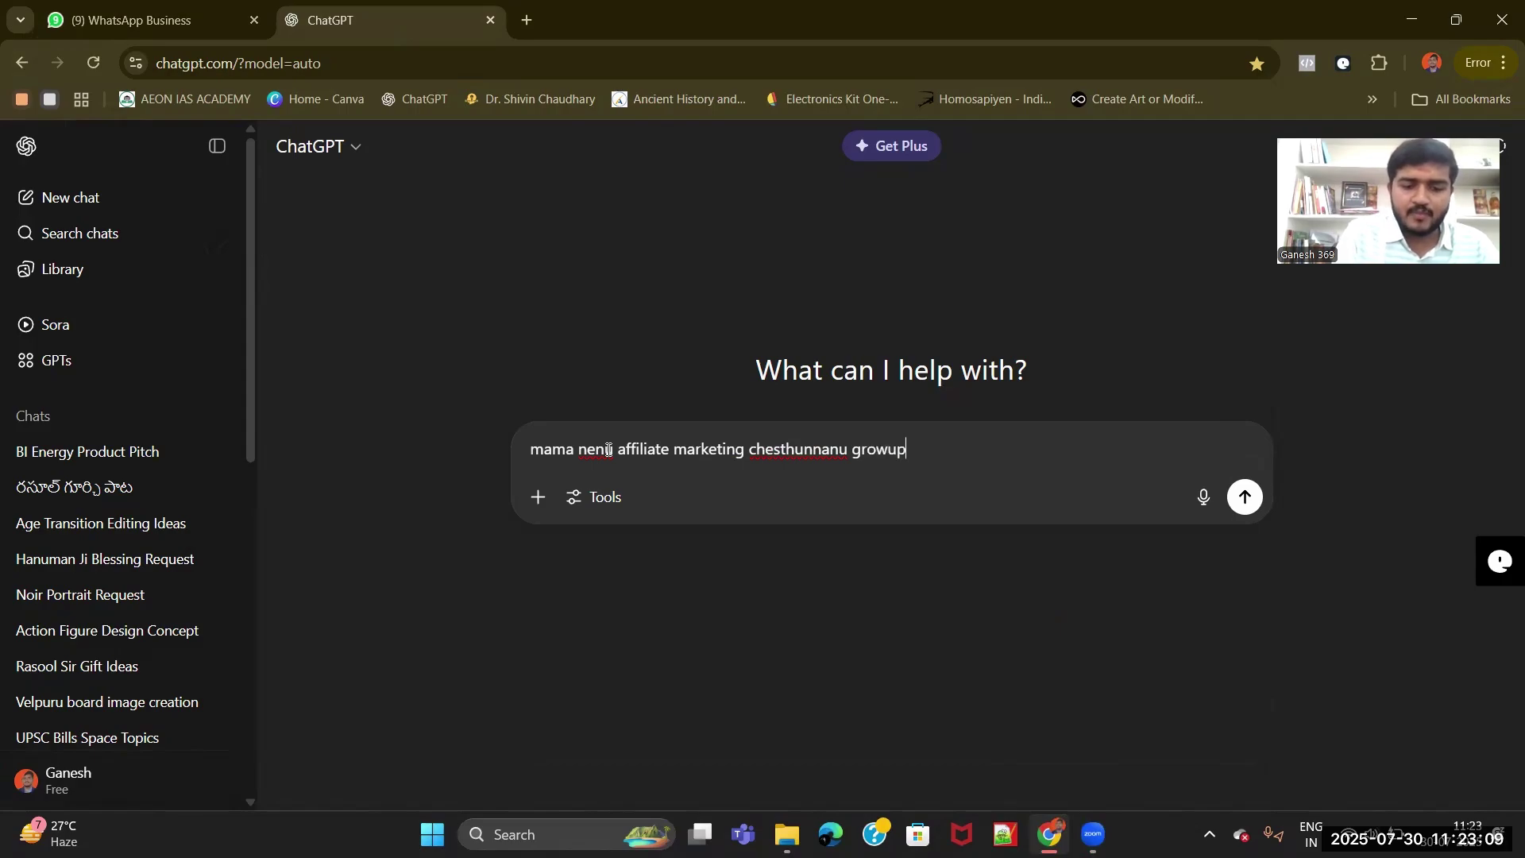
type("skills c")
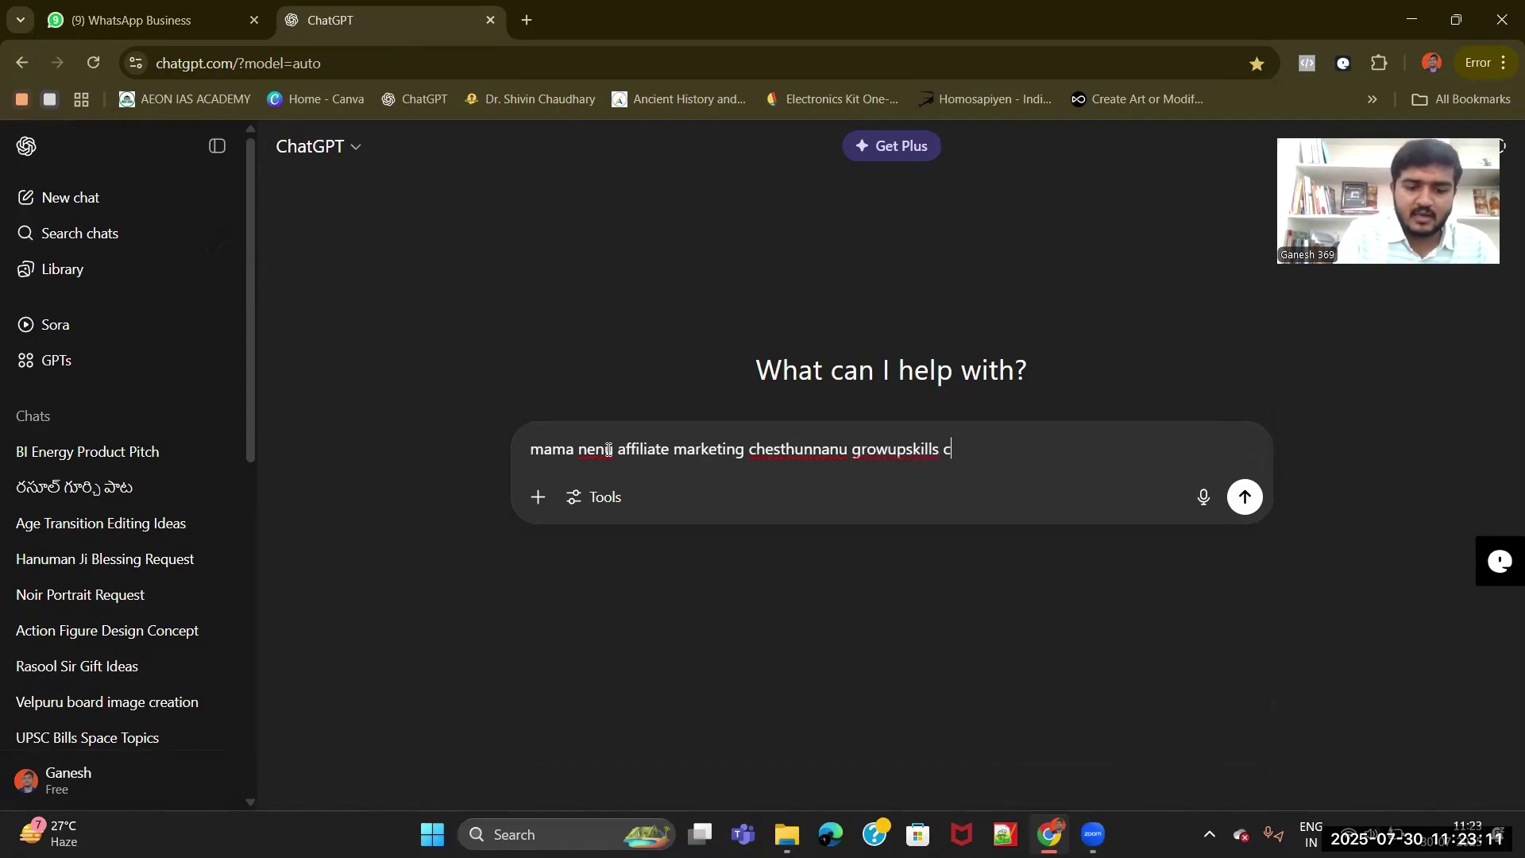
type("ompany naak")
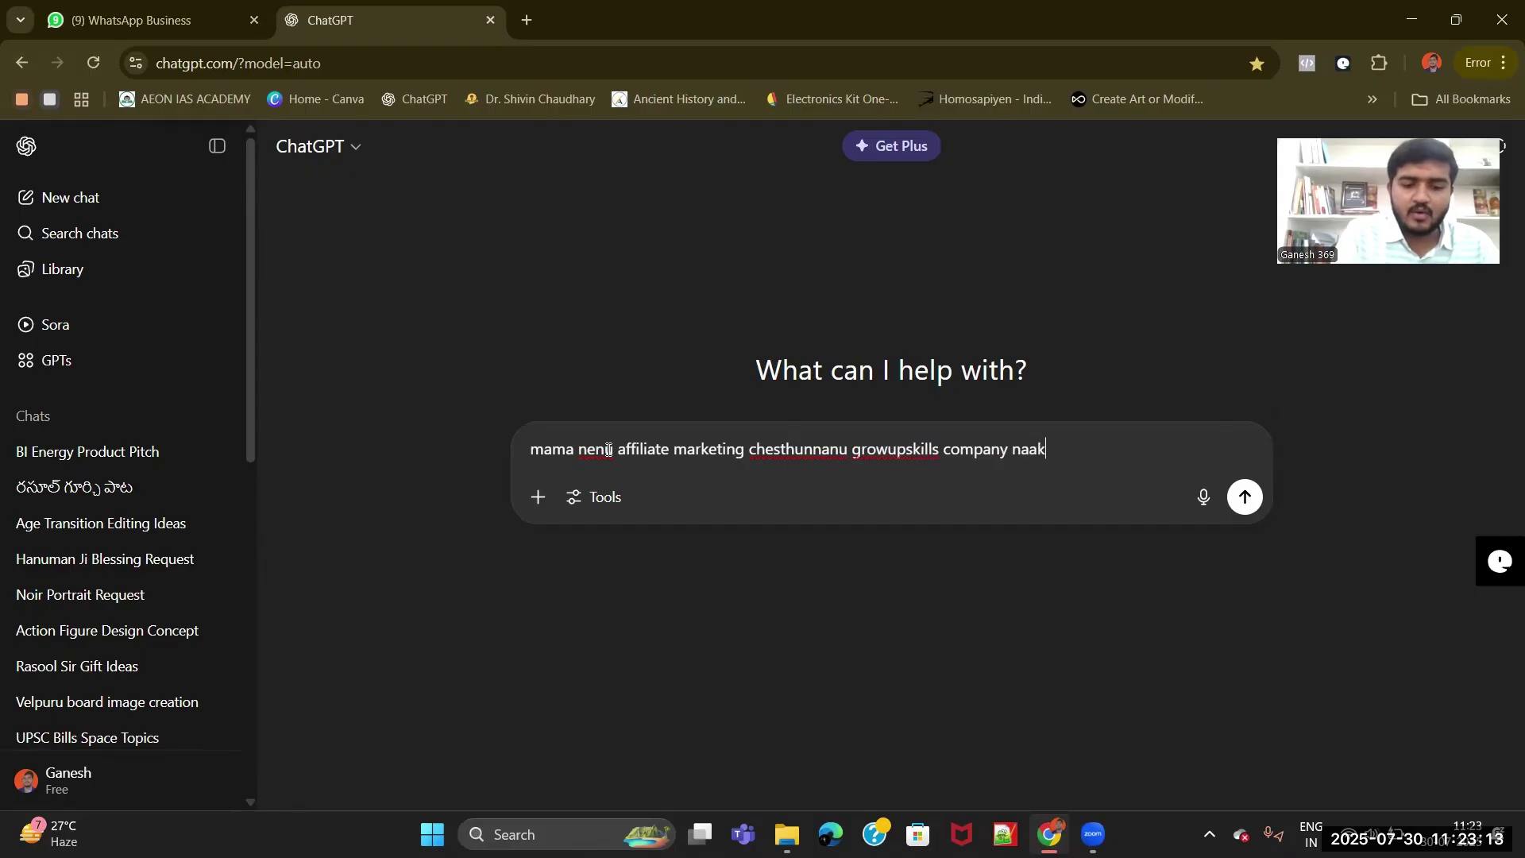
type("u re")
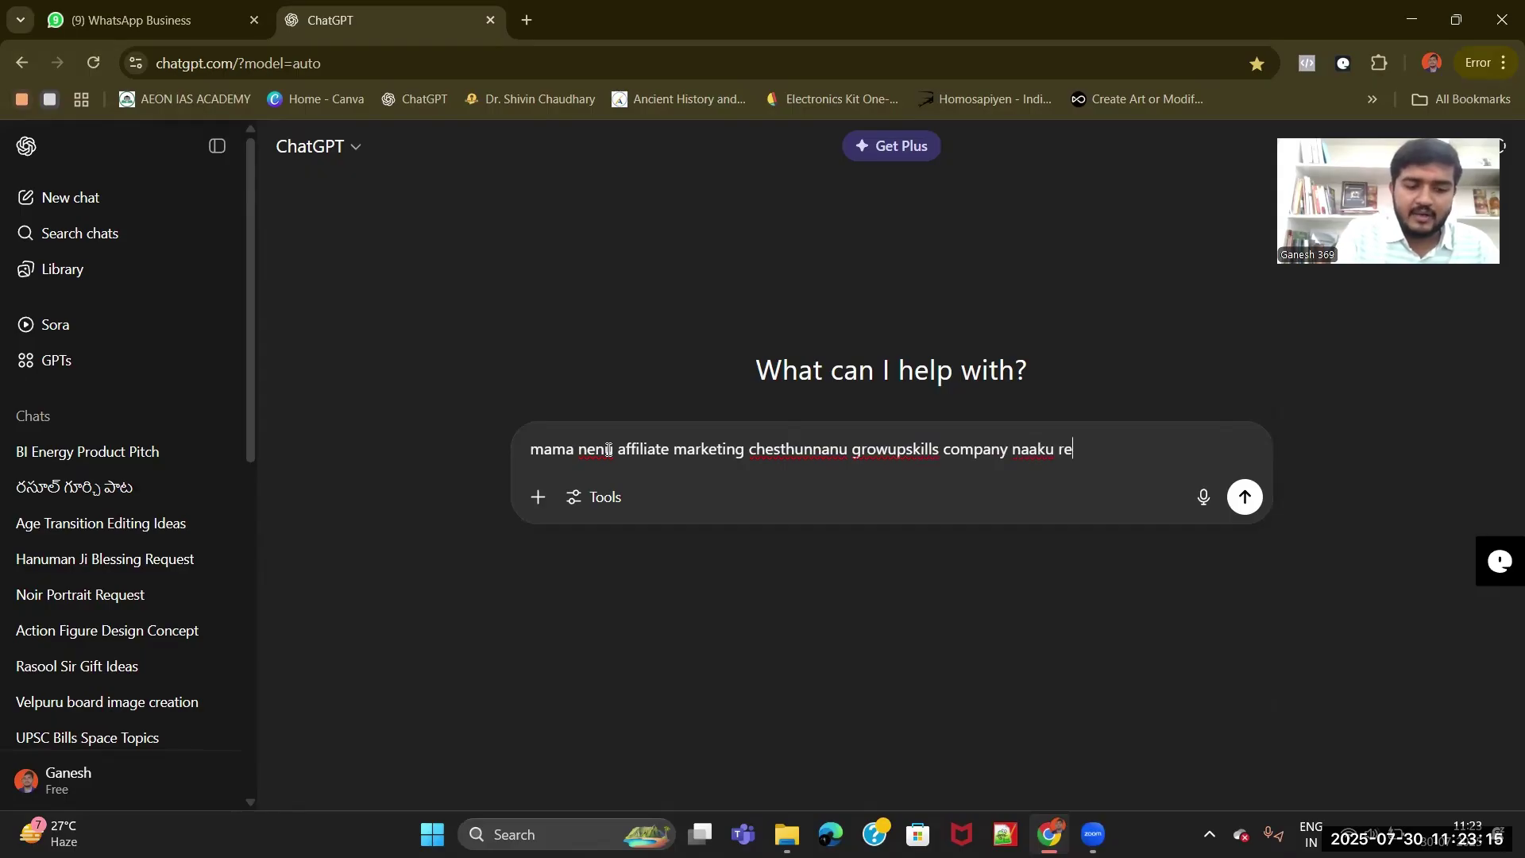
type("els koasm")
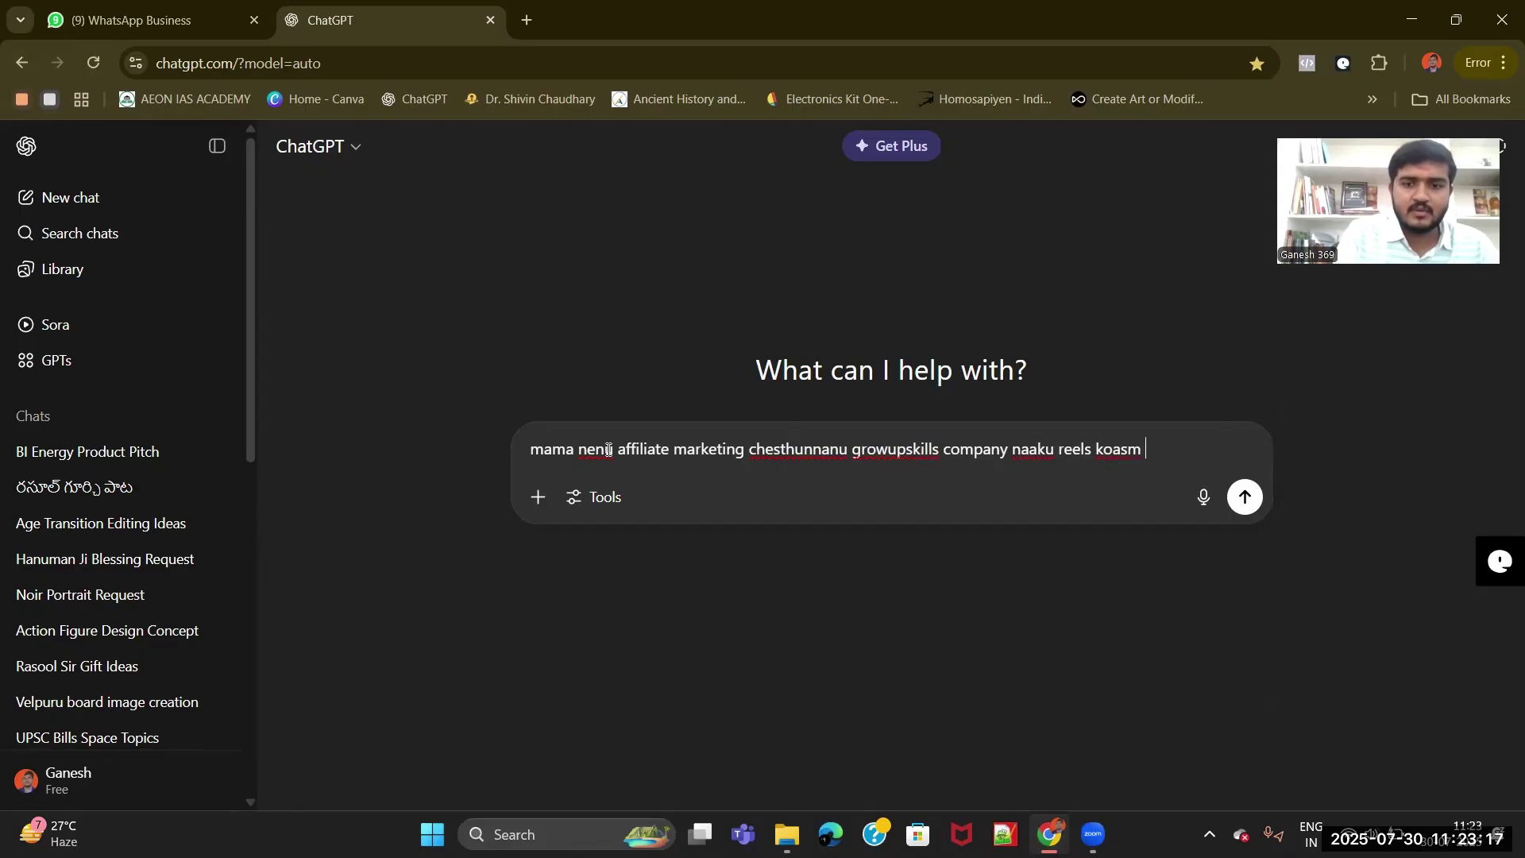
key("BackSpace")
key("BackSpace")
key("BackSpace")
key("BackSpace")
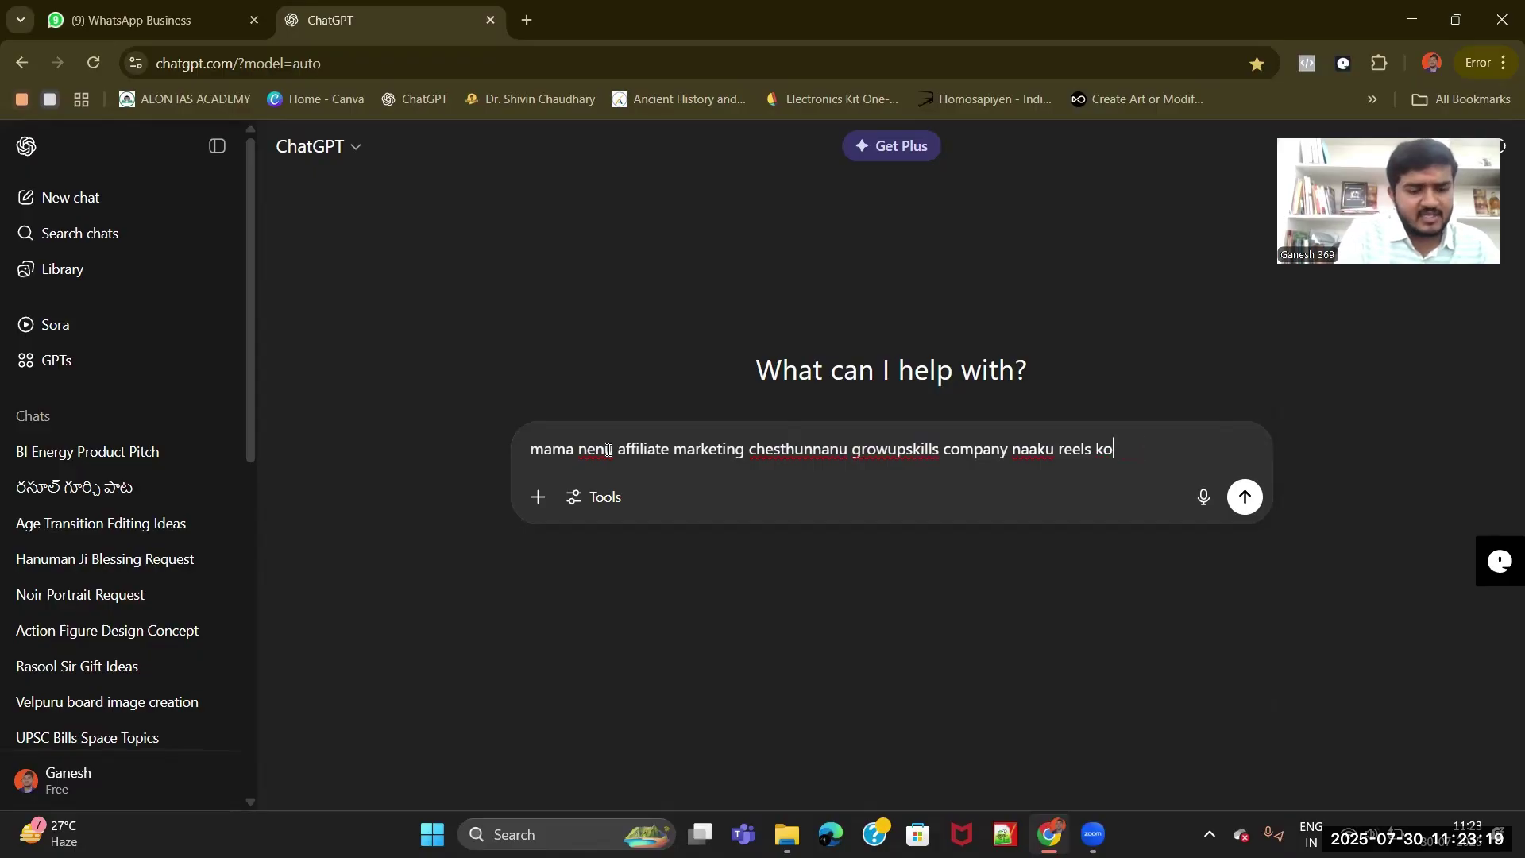
type("sam")
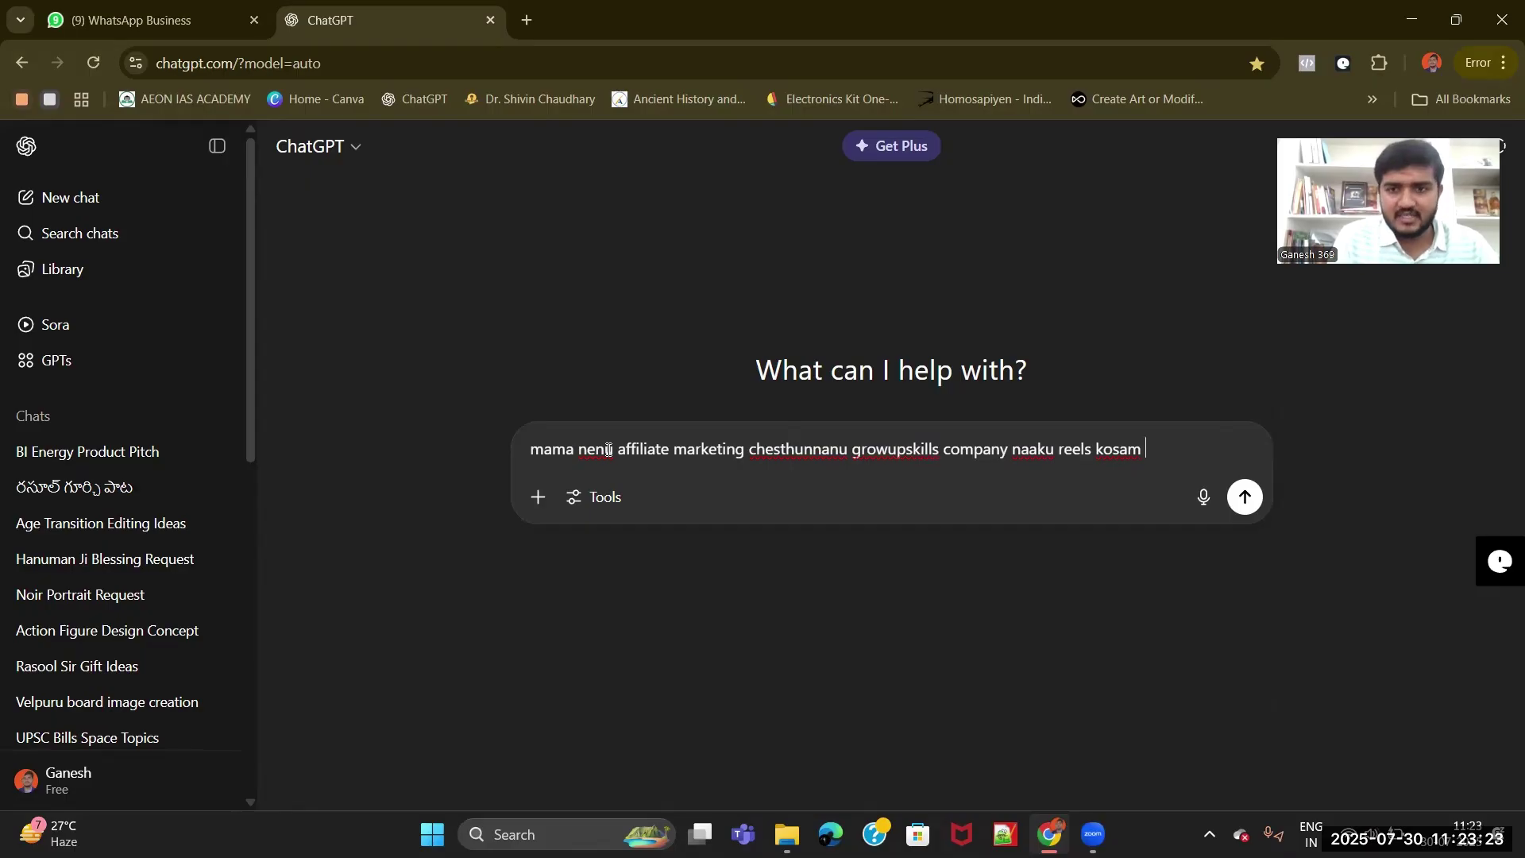
type(" naku")
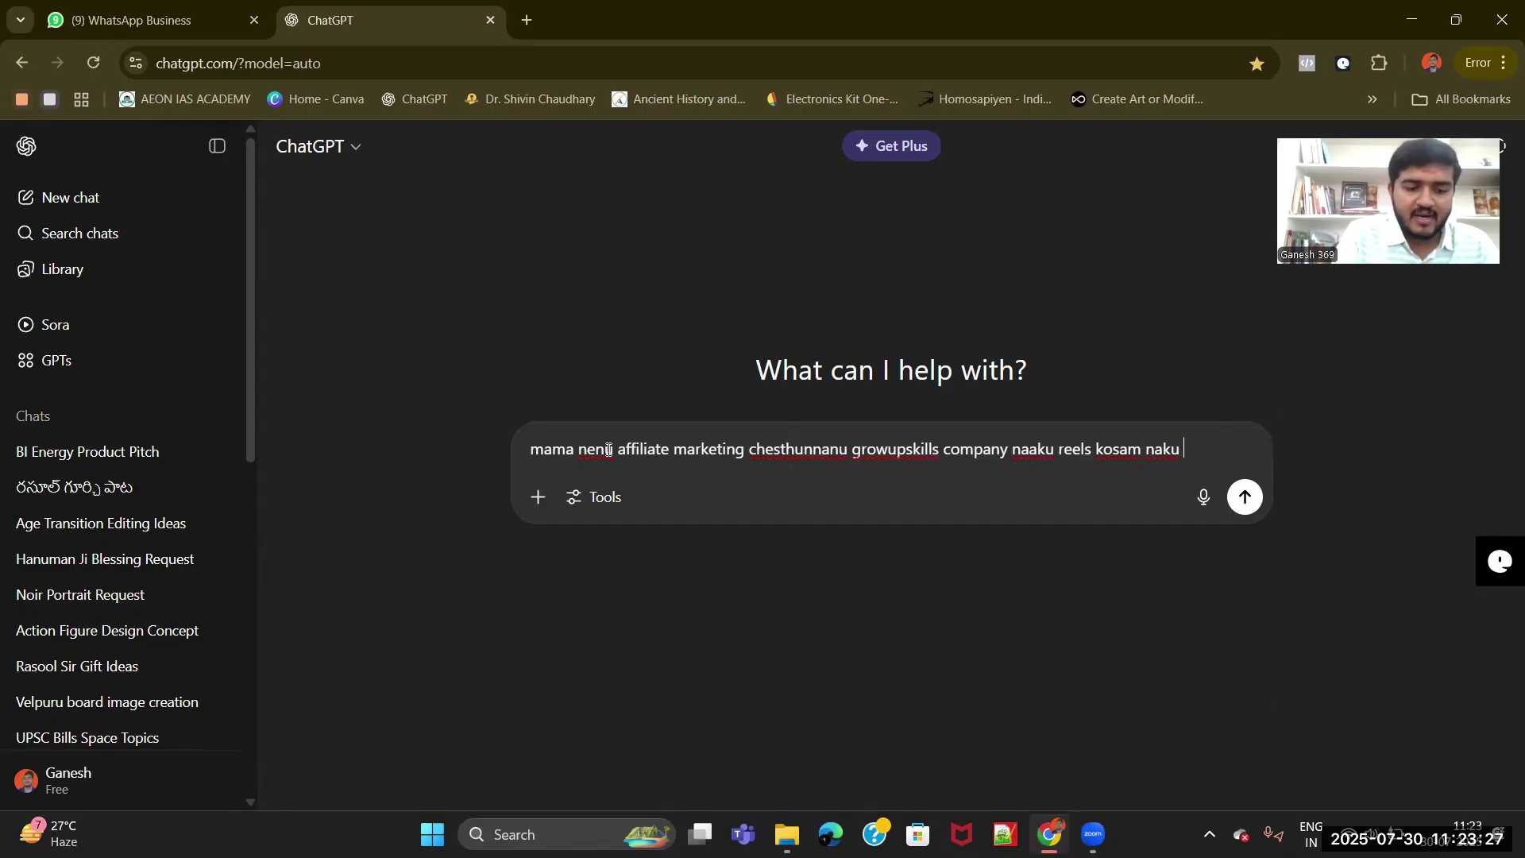
type(" scrip")
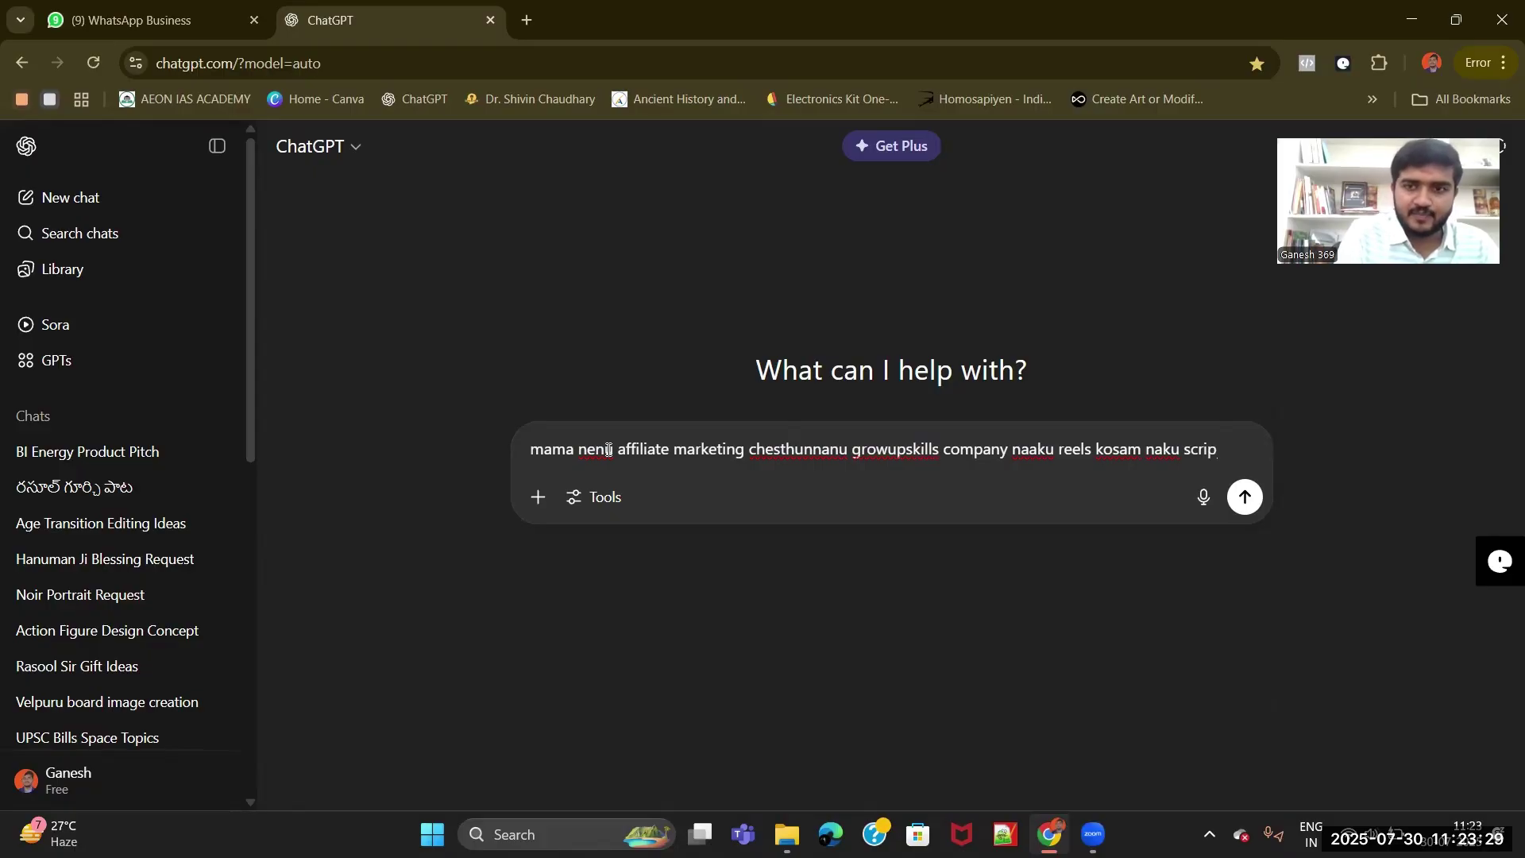
type("t")
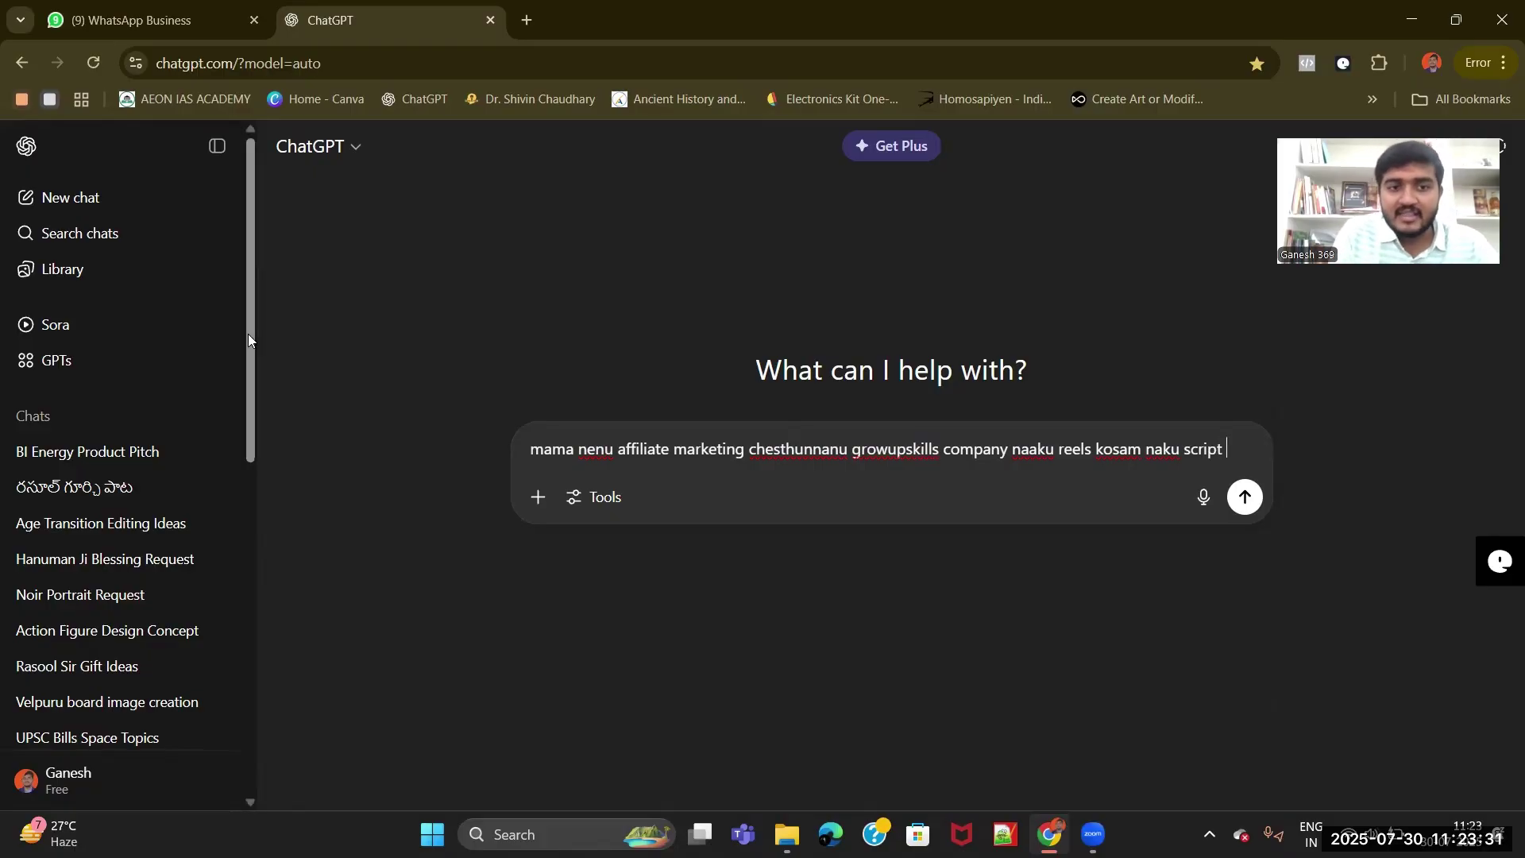
- Insert "act like as a" at the very beginning of the prompt, before "mama"
left_click(529, 449)
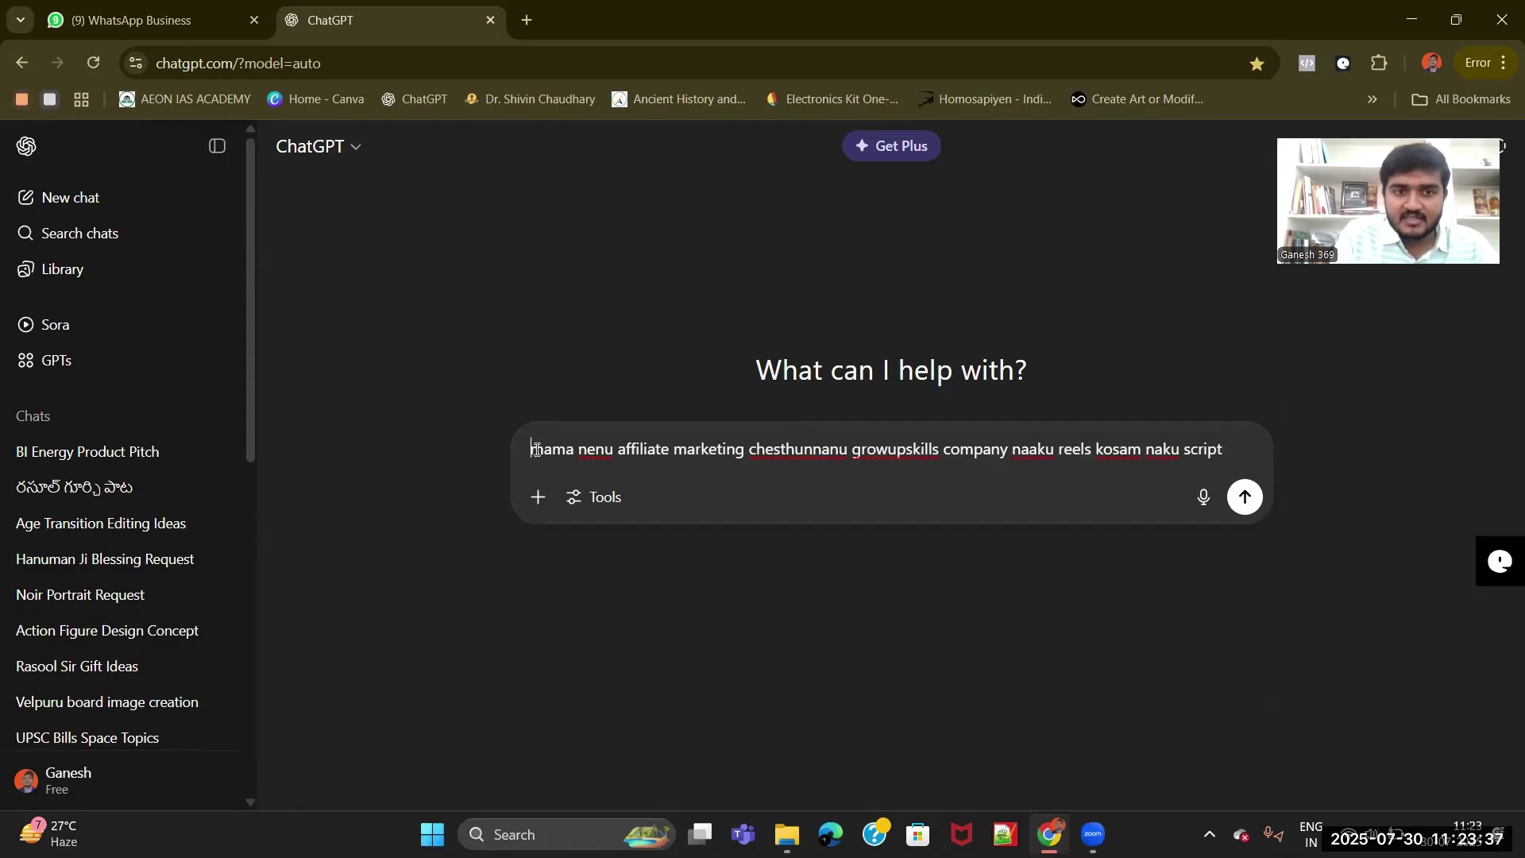
type("act like ")
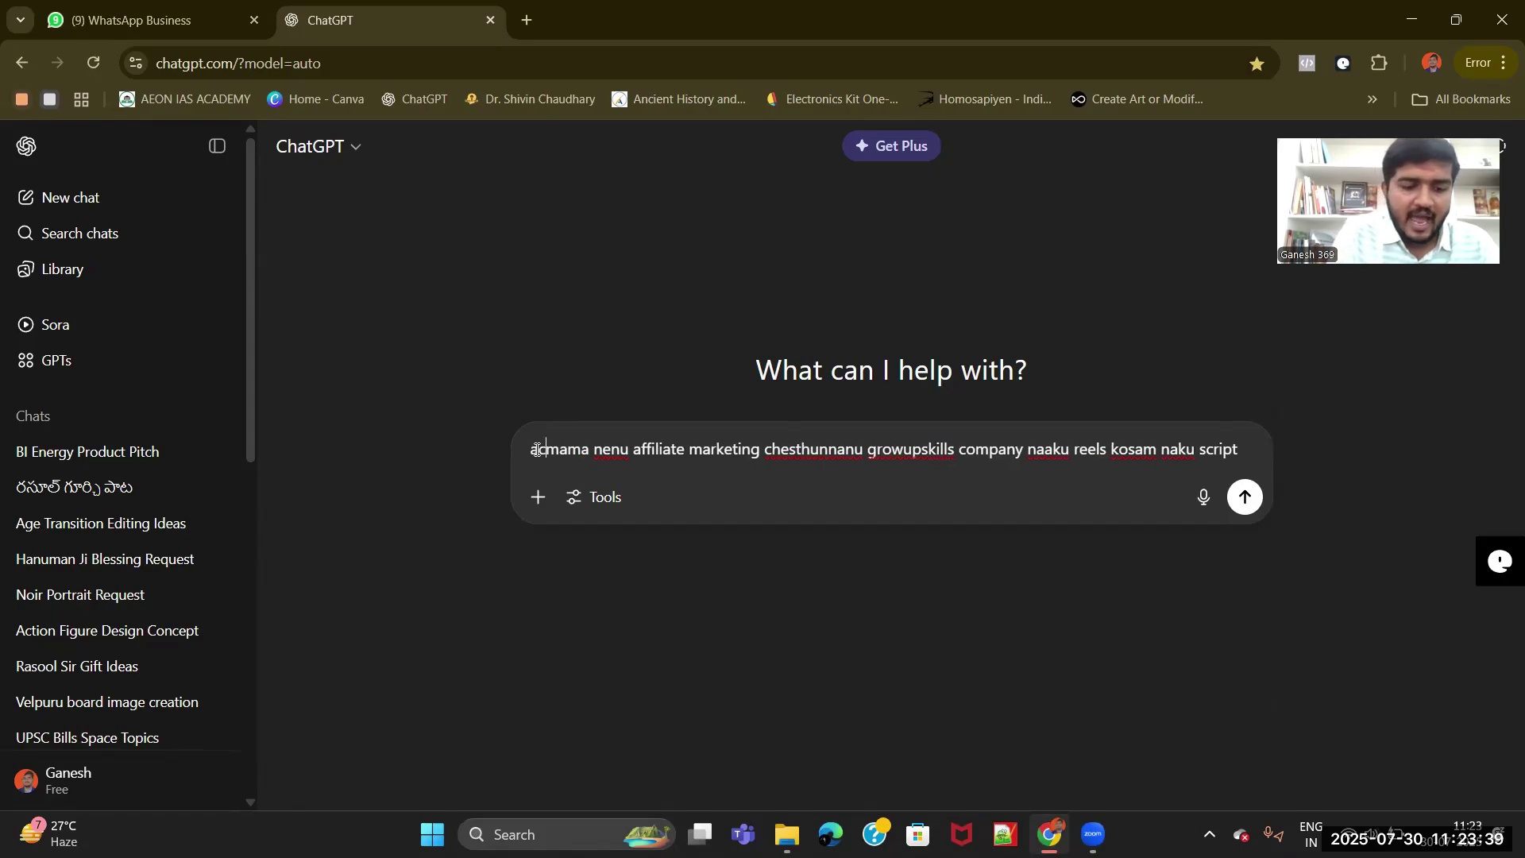
type("as a")
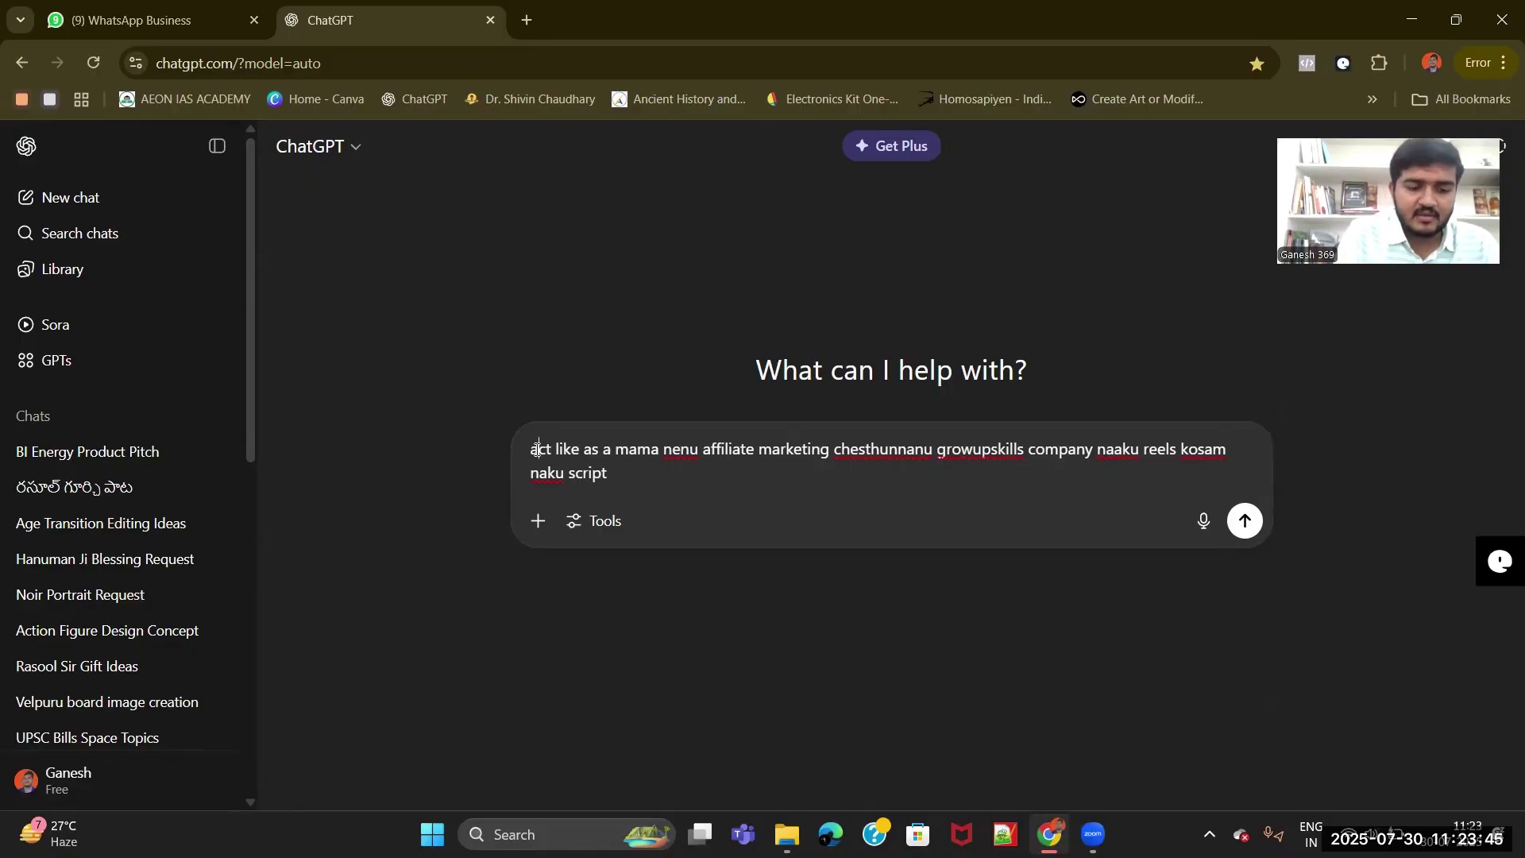
left_click(537, 450)
type("script")
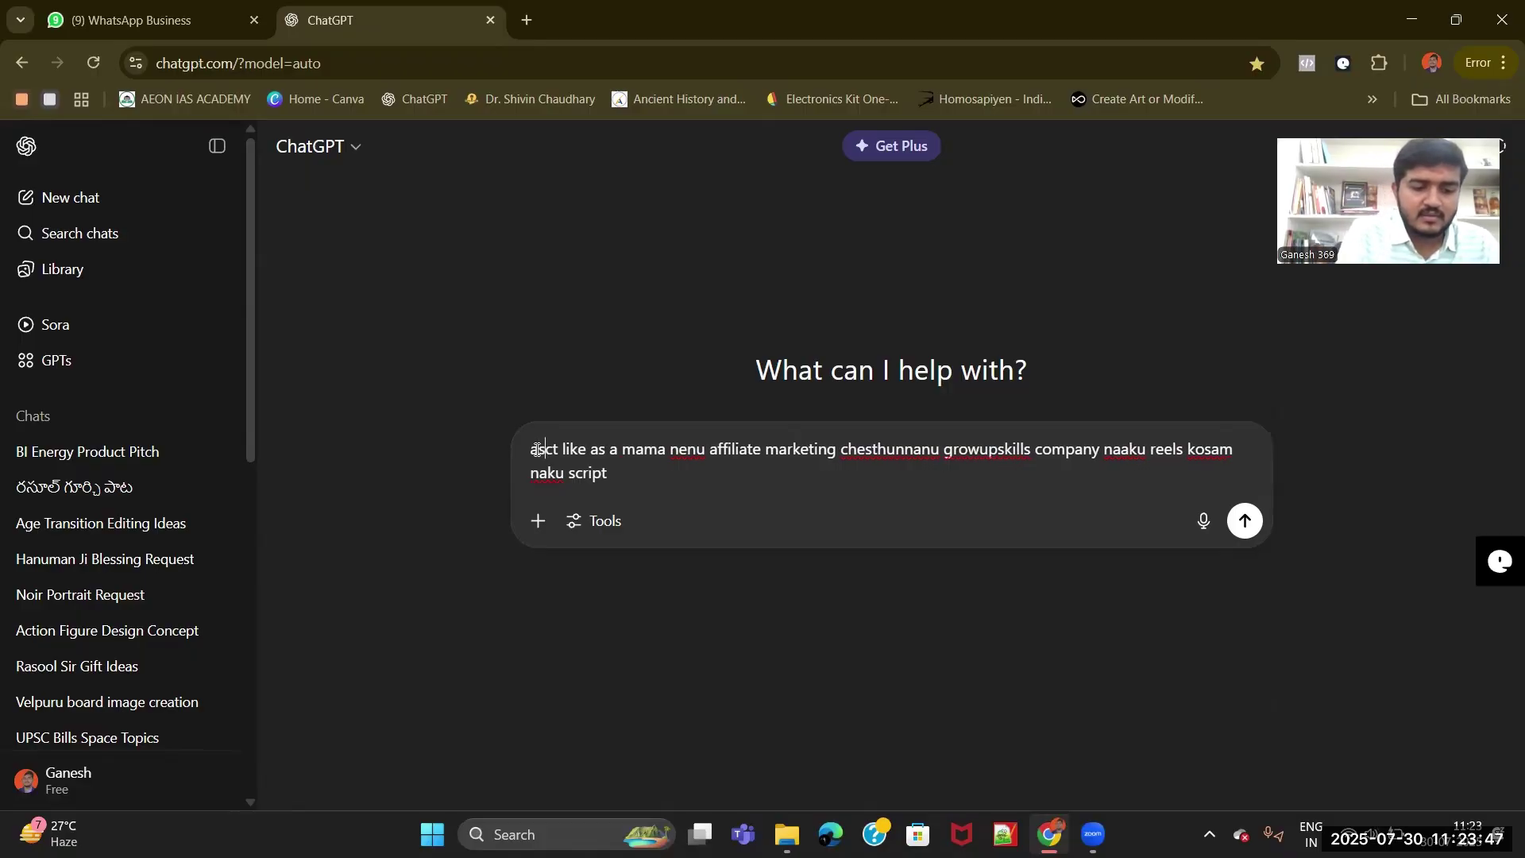
key("BackSpace")
key("BackSpace")
key("BackSpace")
key("BackSpace")
key("BackSpace")
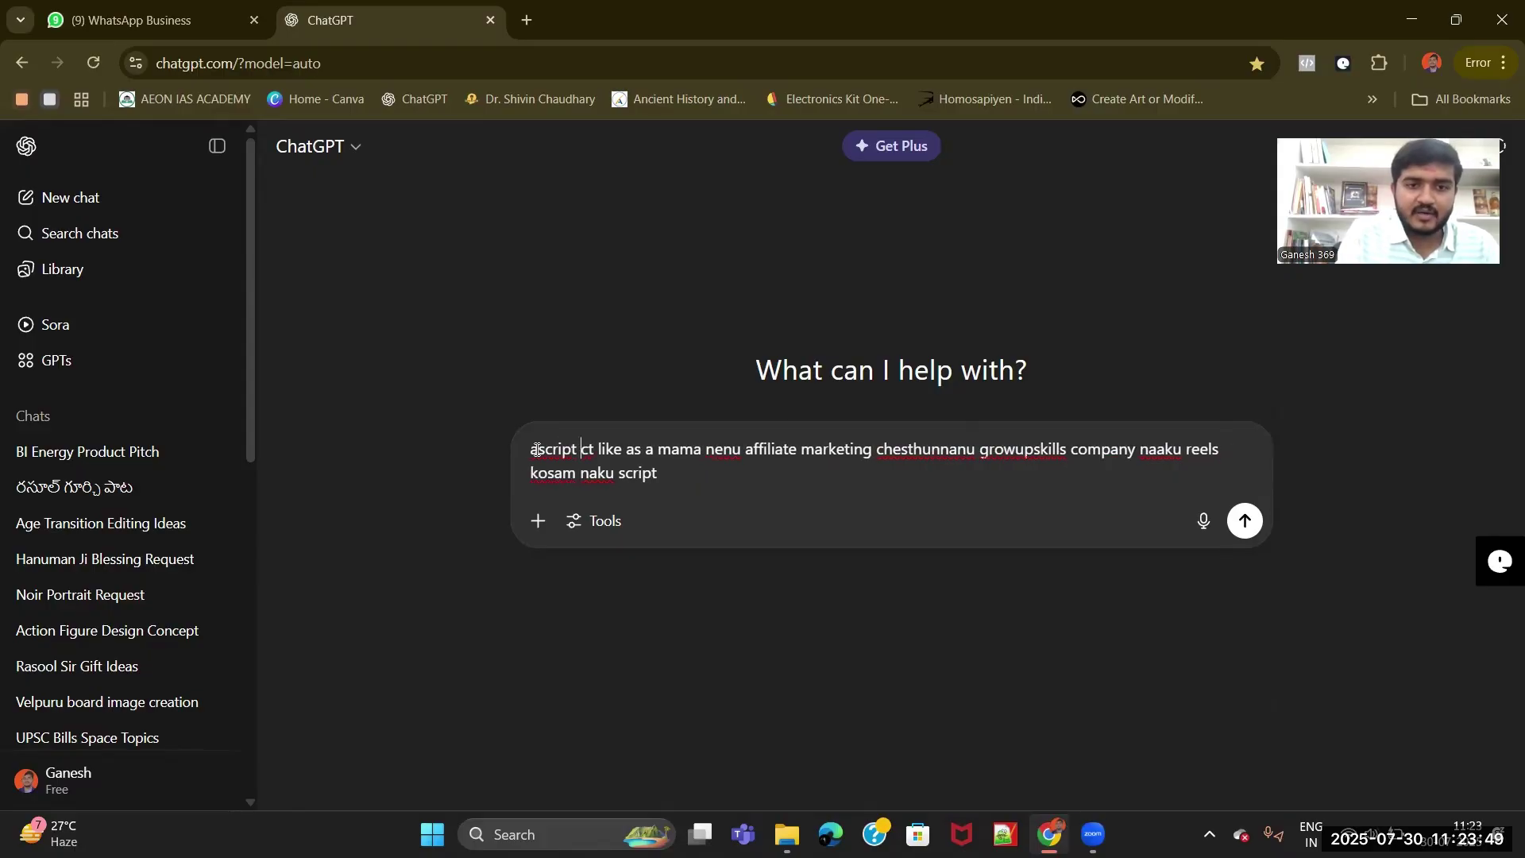
key("BackSpace")
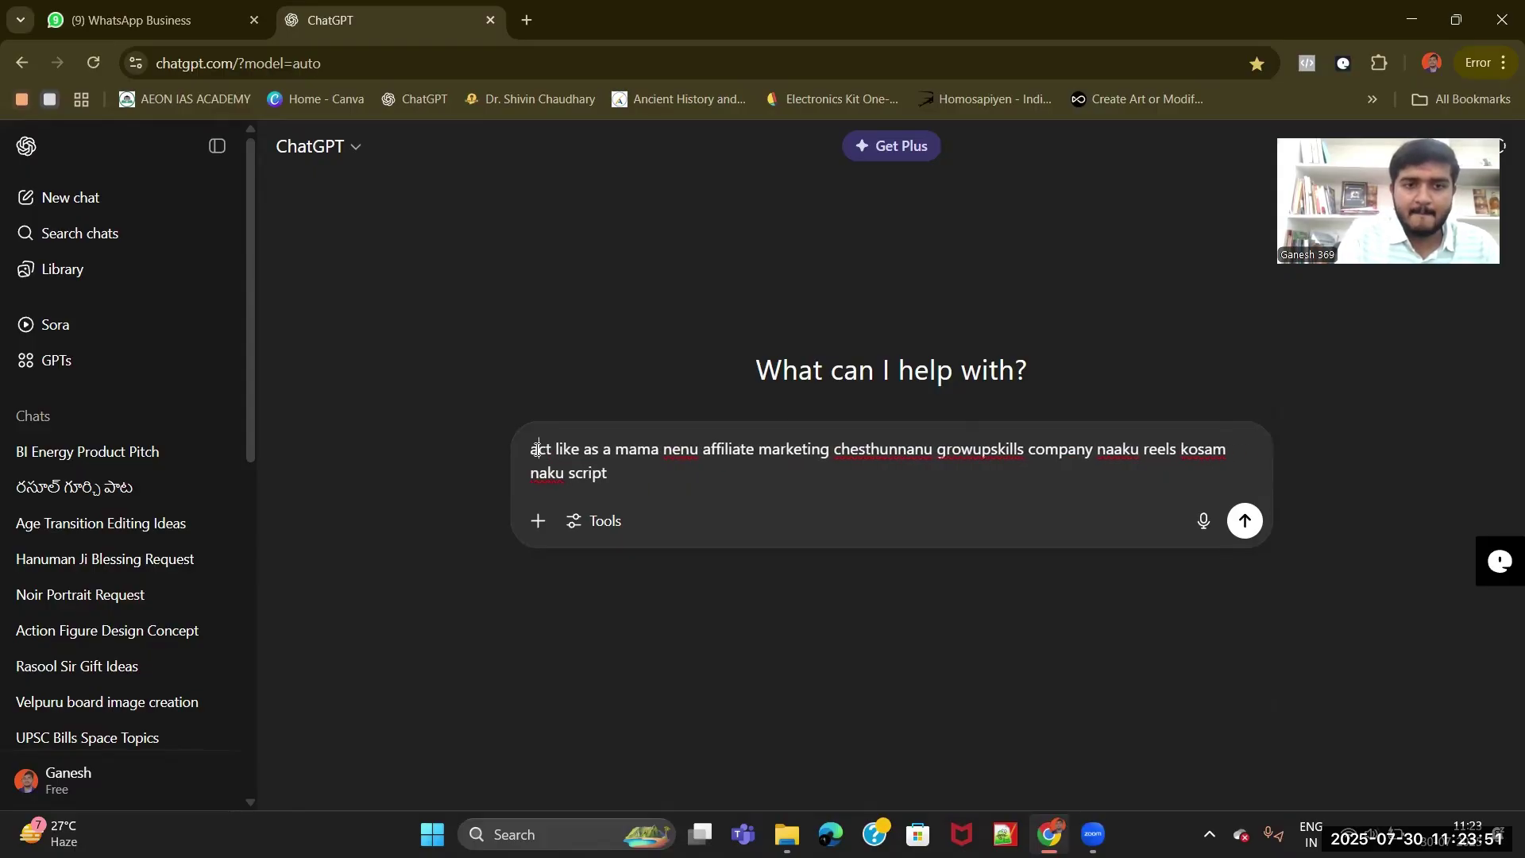
left_click(609, 449)
type("scrip")
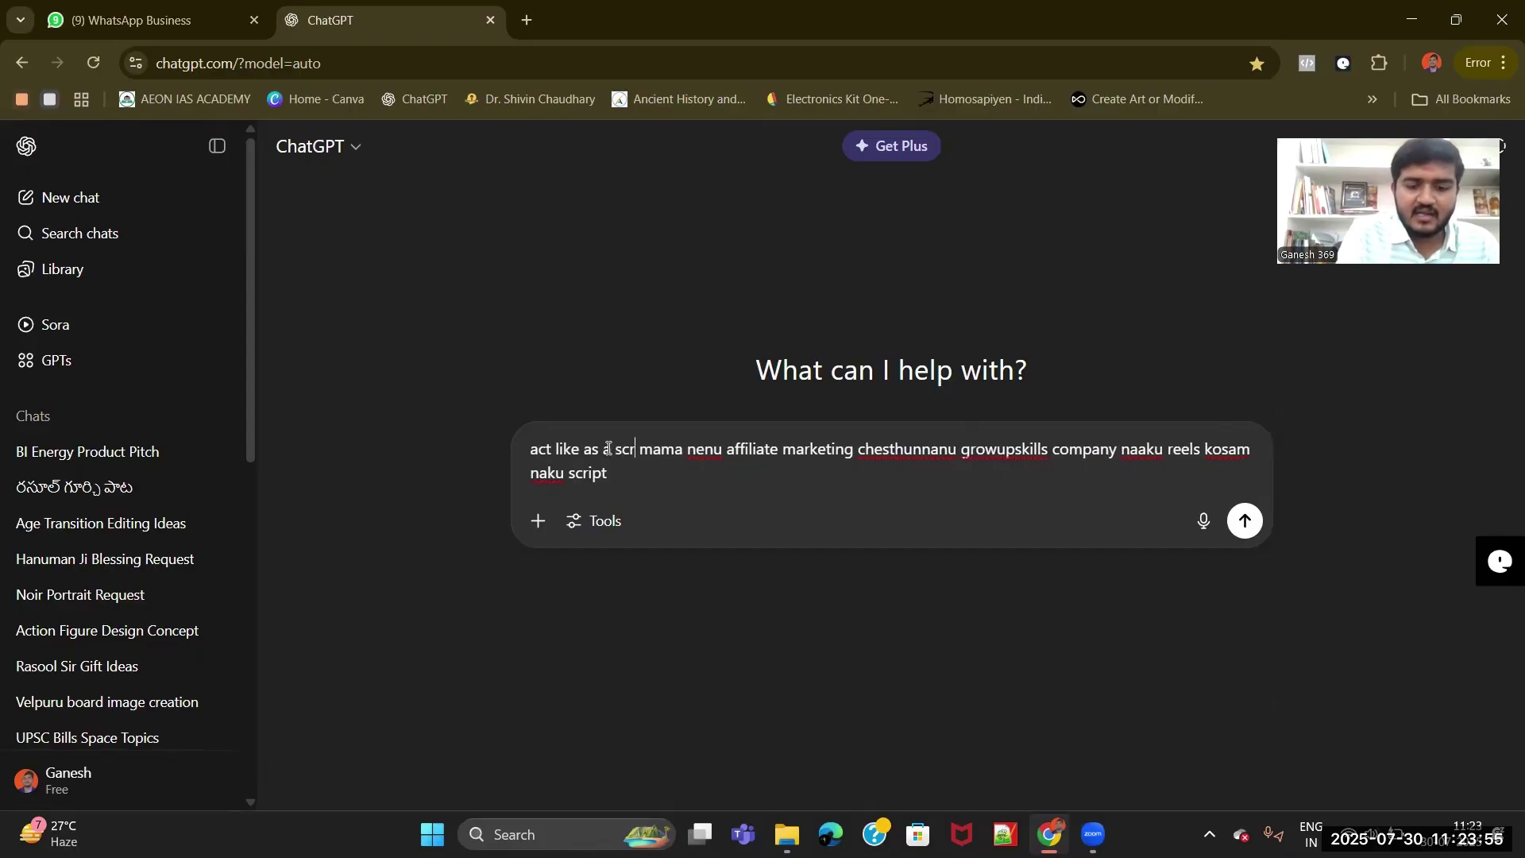
type("t ")
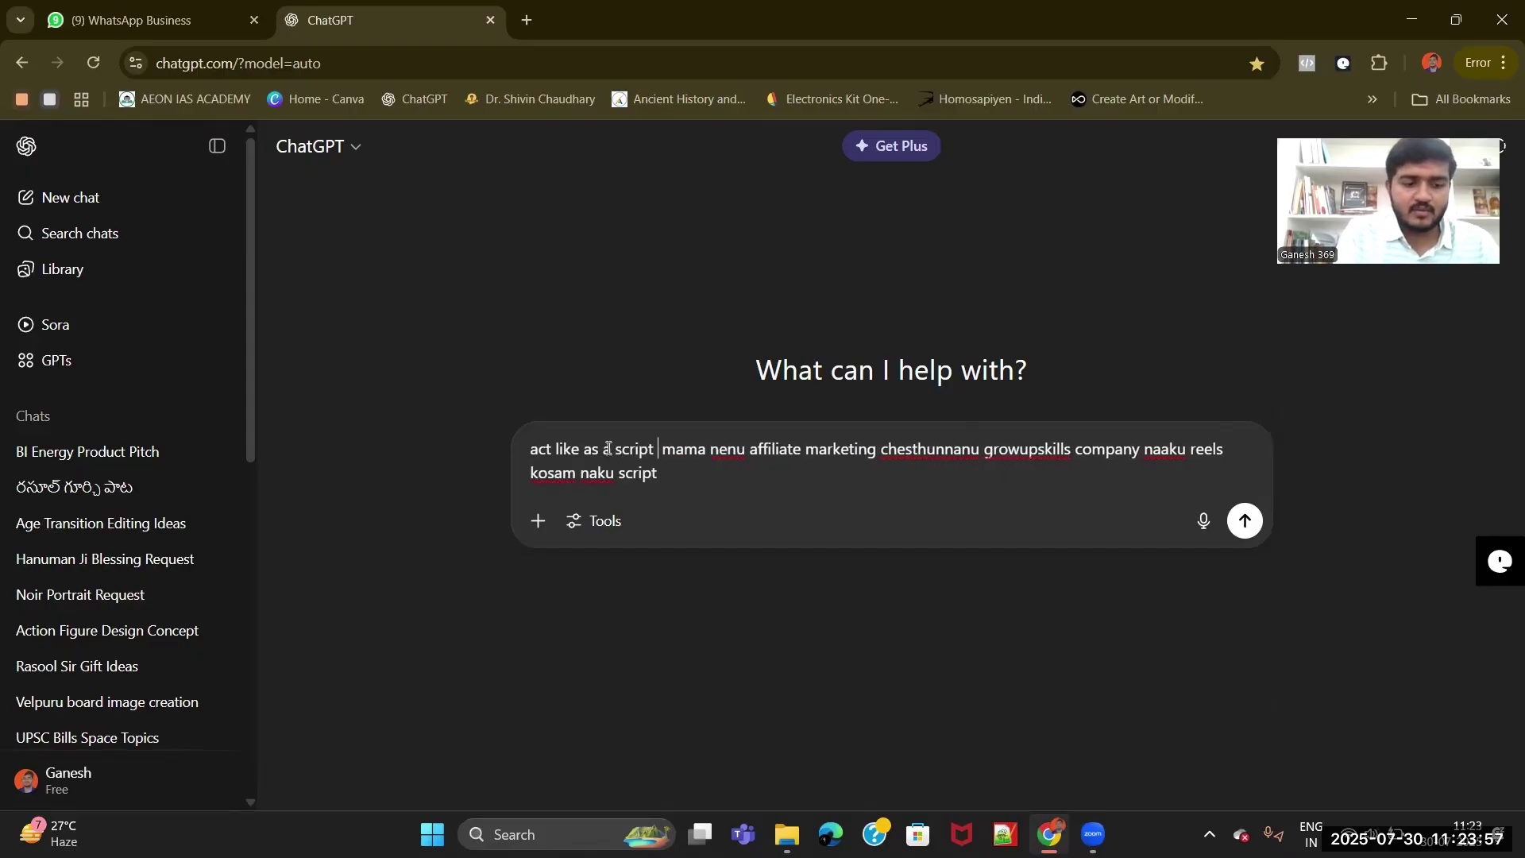
type("wri")
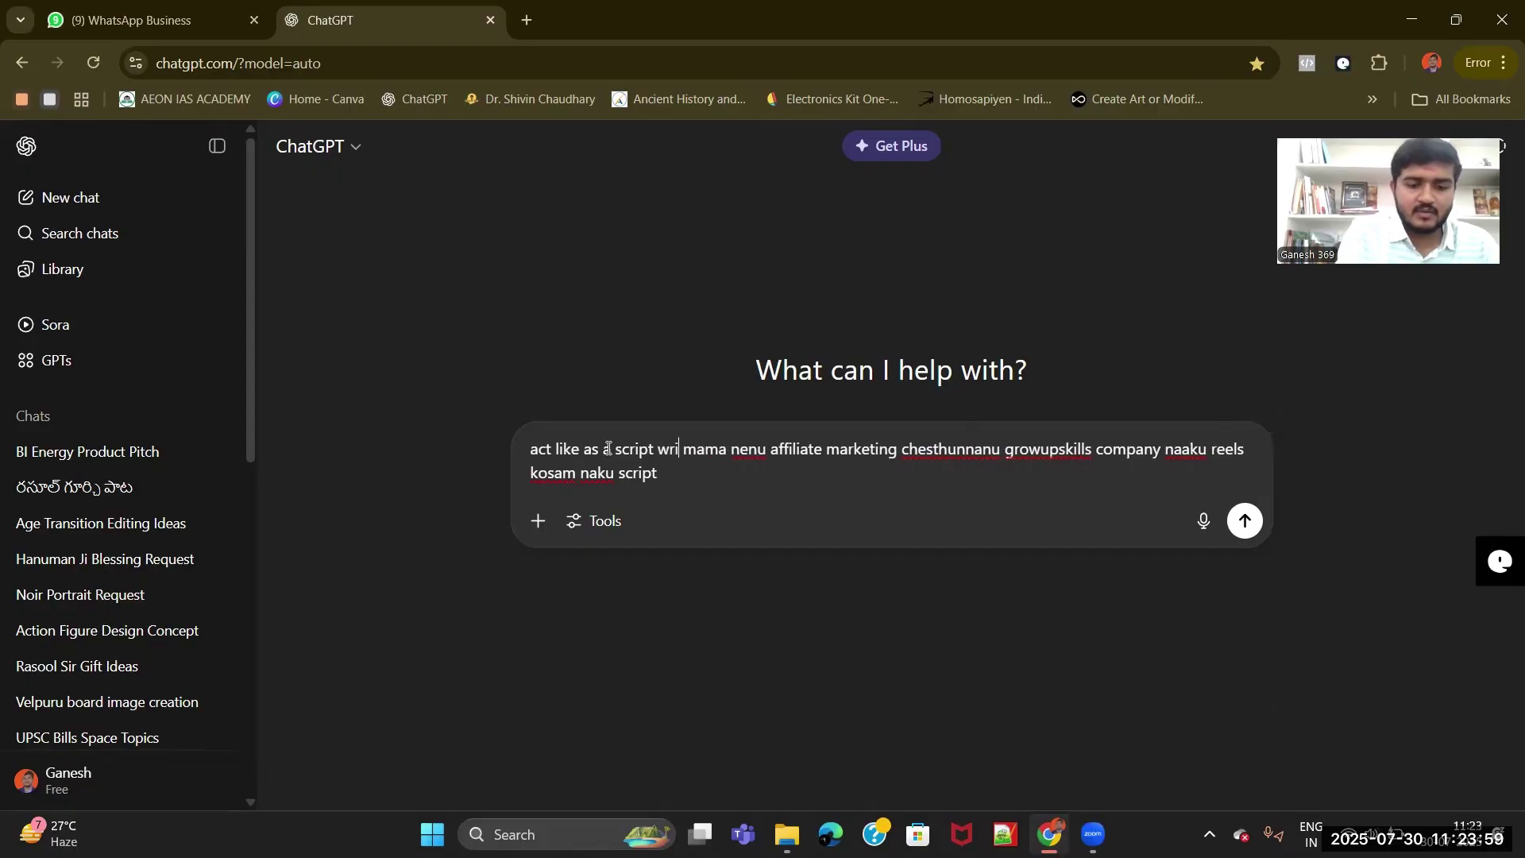
key("BackSpace")
key("BackSpace")
key("BackSpace")
key("BackSpace")
key("BackSpace")
key("BackSpace")
key("BackSpace")
key("BackSpace")
key("BackSpace")
key("BackSpace")
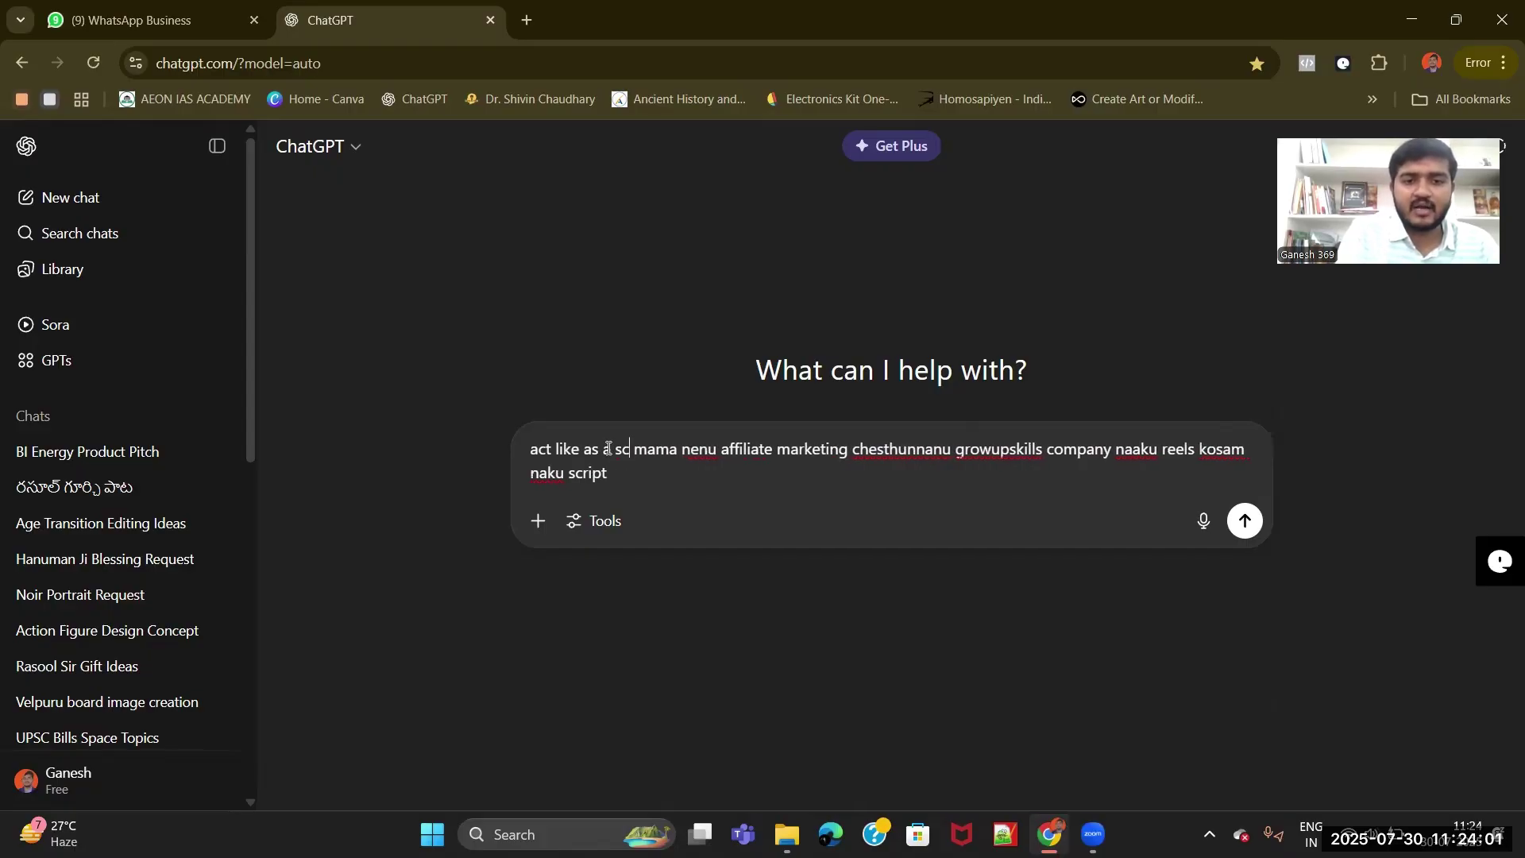
- Add the role "content creator" after "act like as a" in the prompt
type("content c")
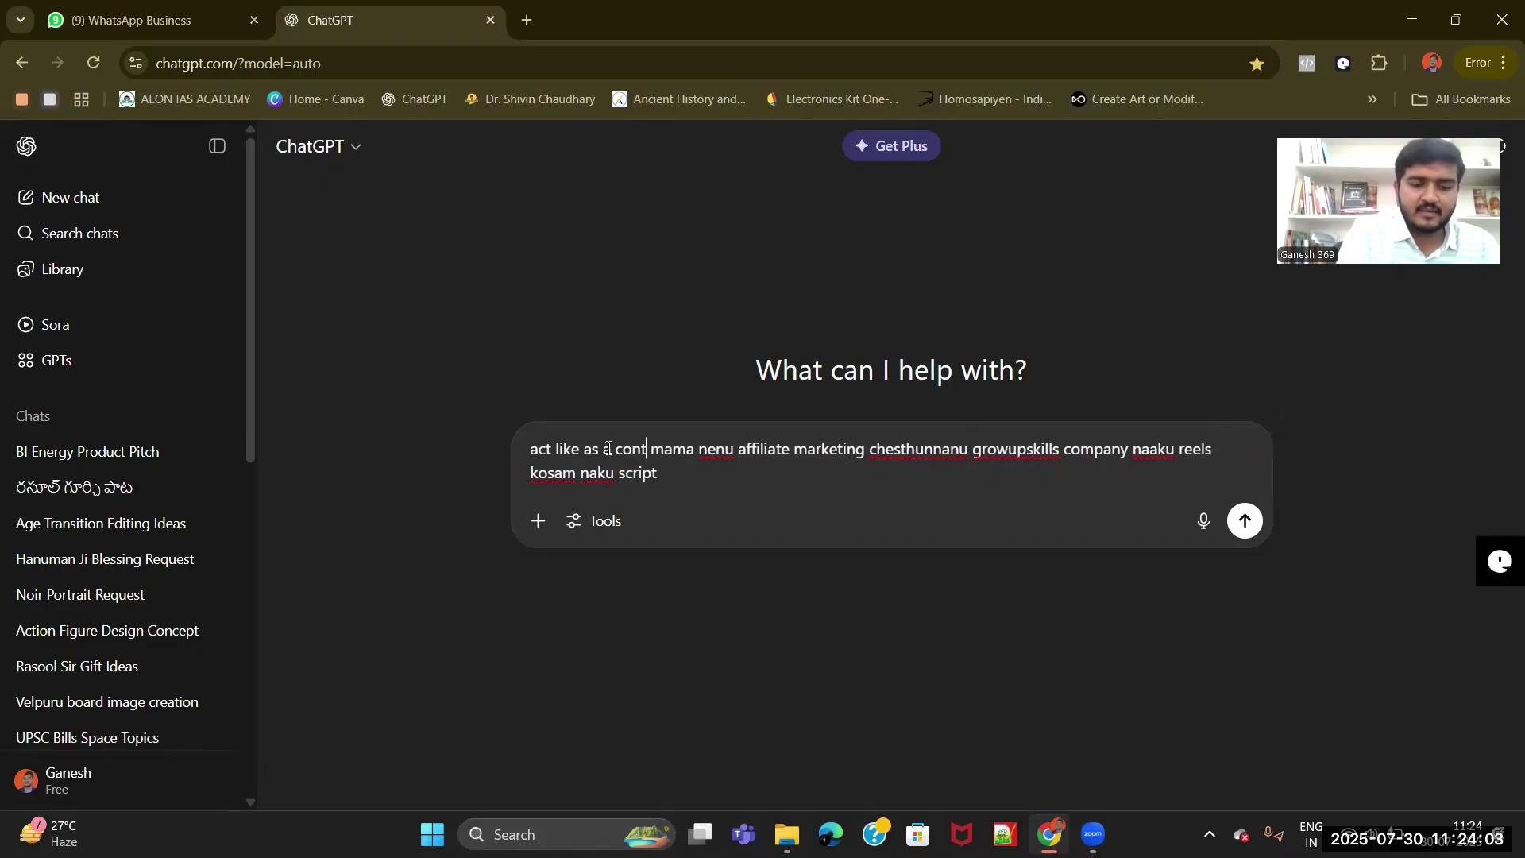
type("reatro")
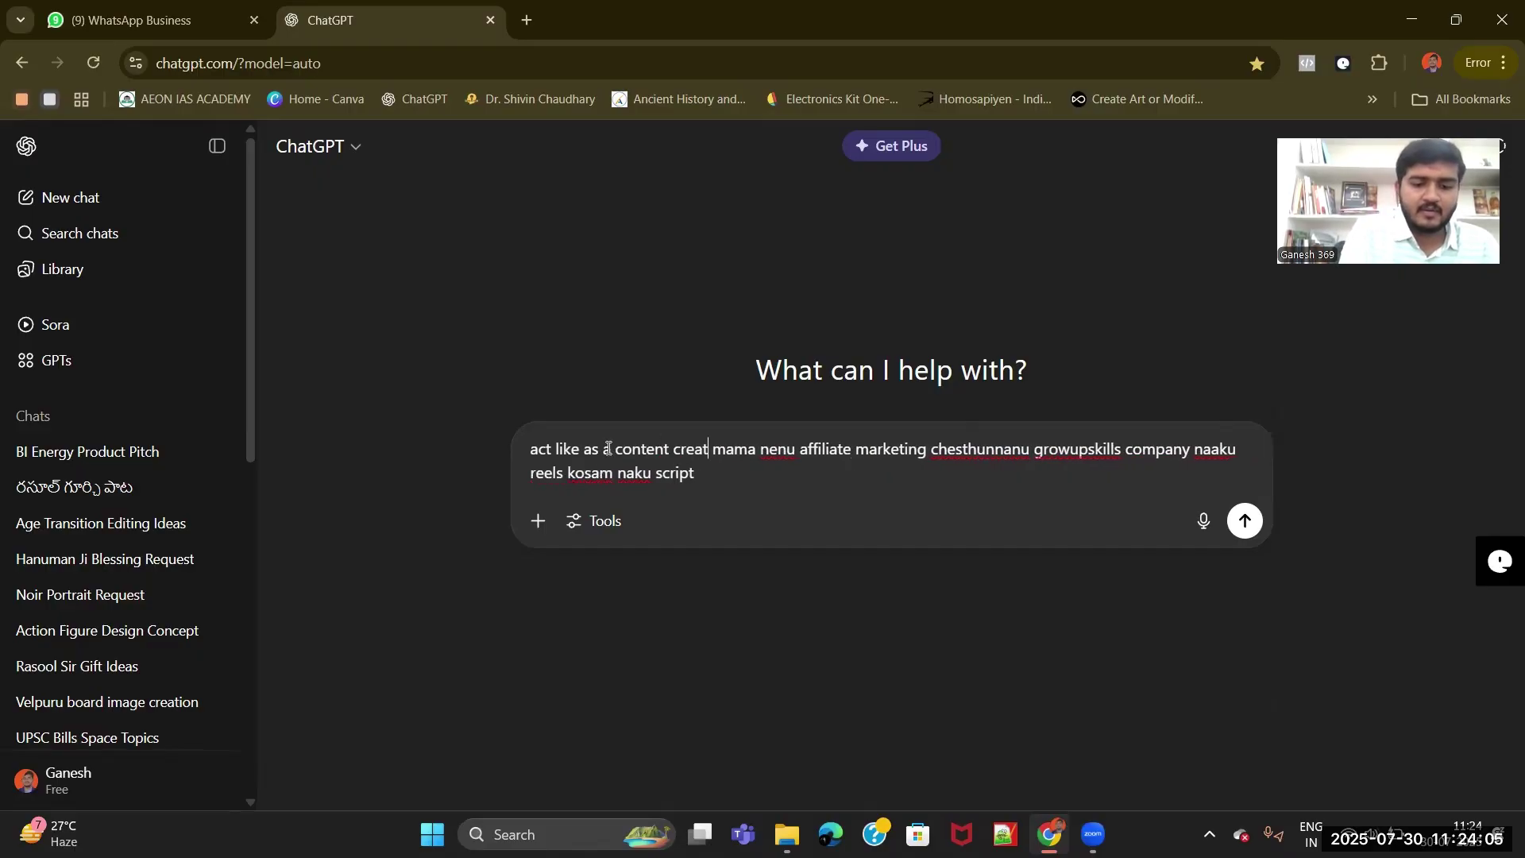
key("BackSpace")
key("BackSpace")
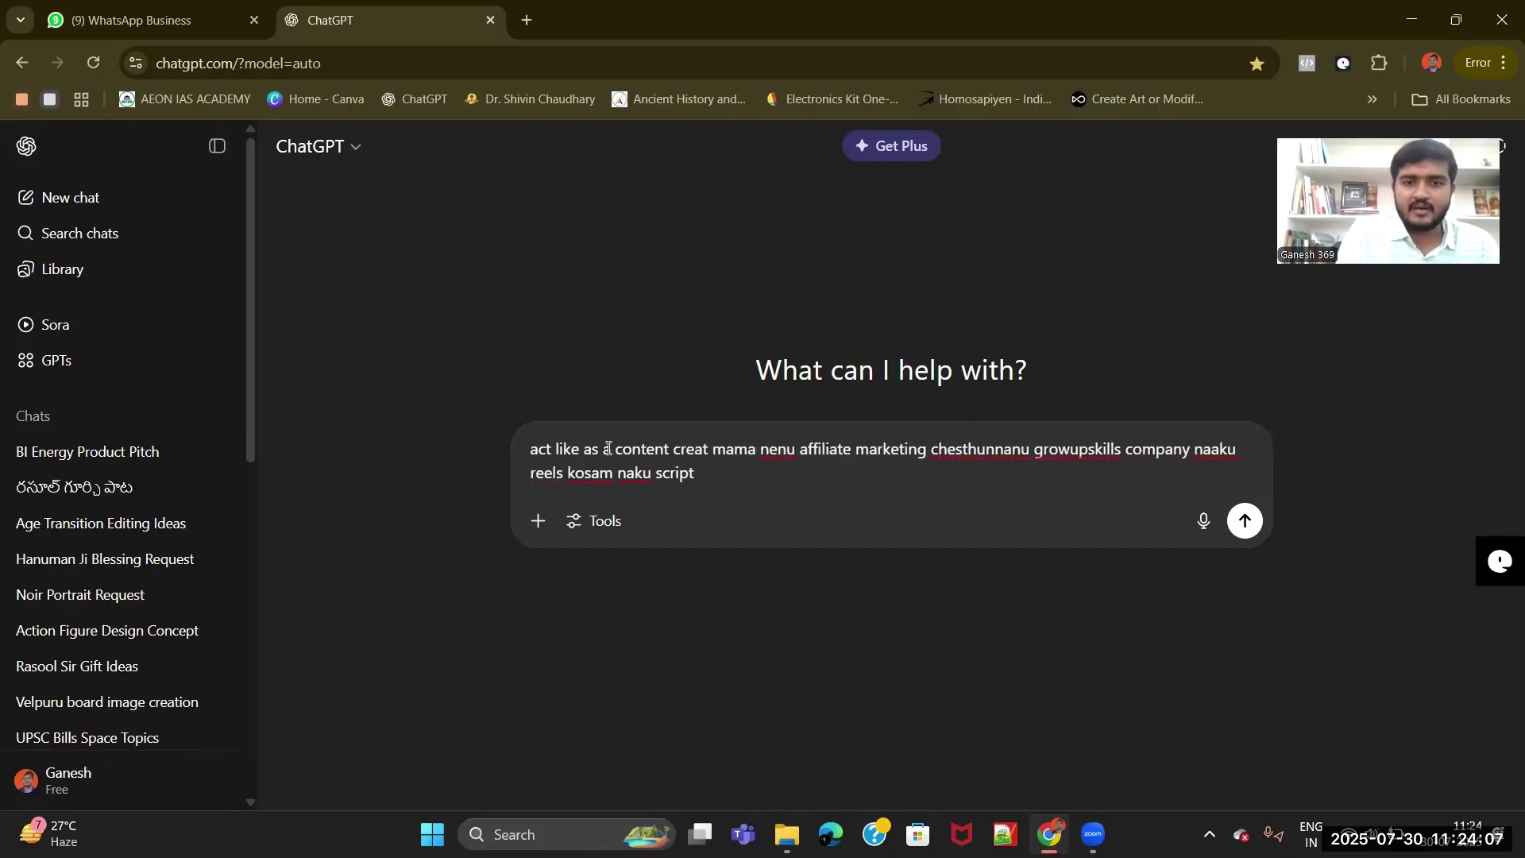
type("or")
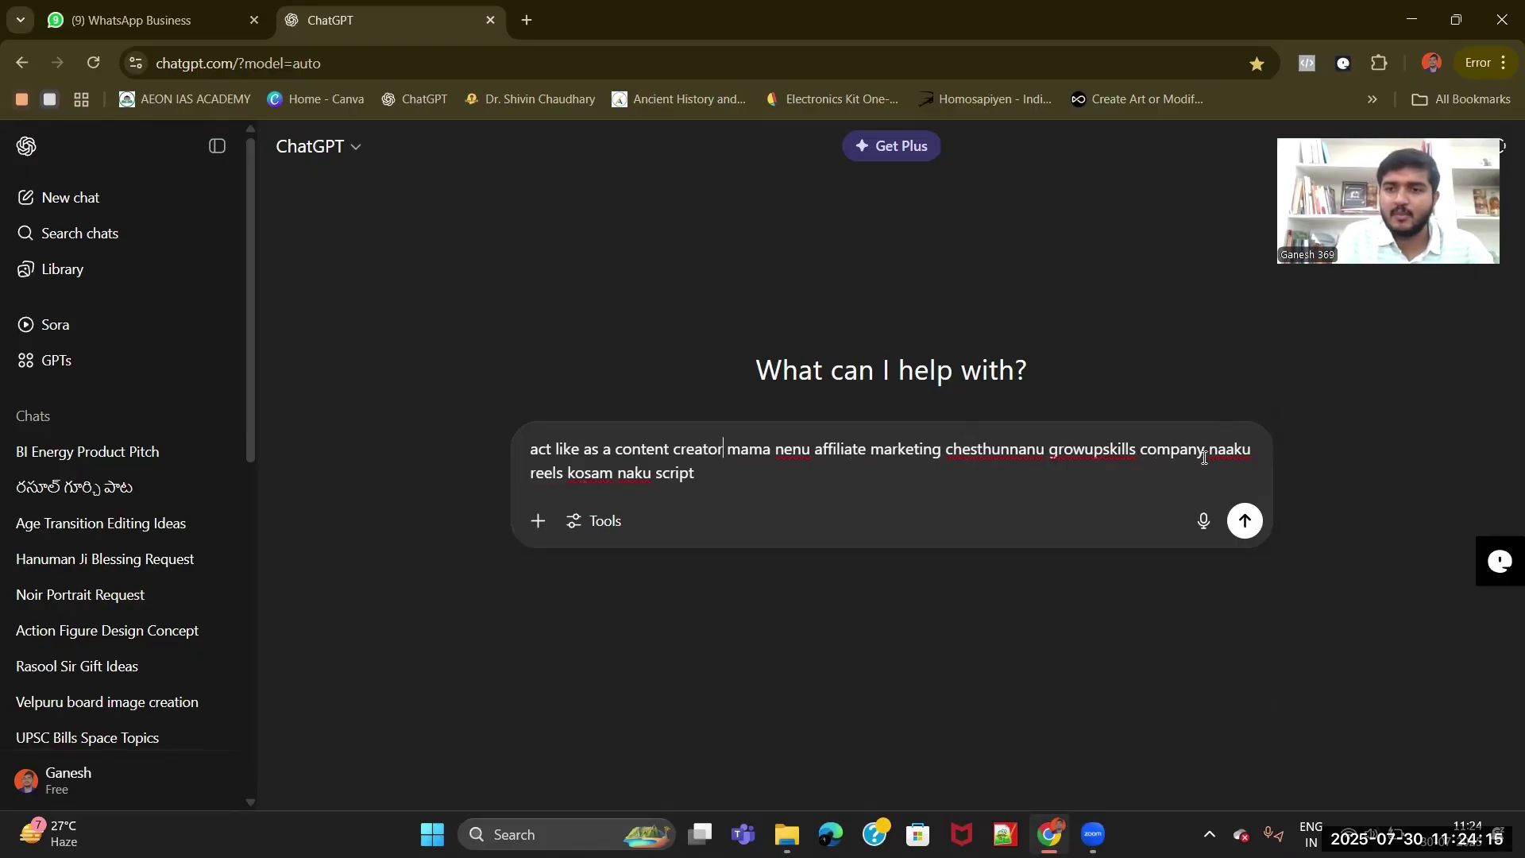
- Insert "lo" after "company" and remove the repeated word "naku" before "script" in the prompt
type("lo")
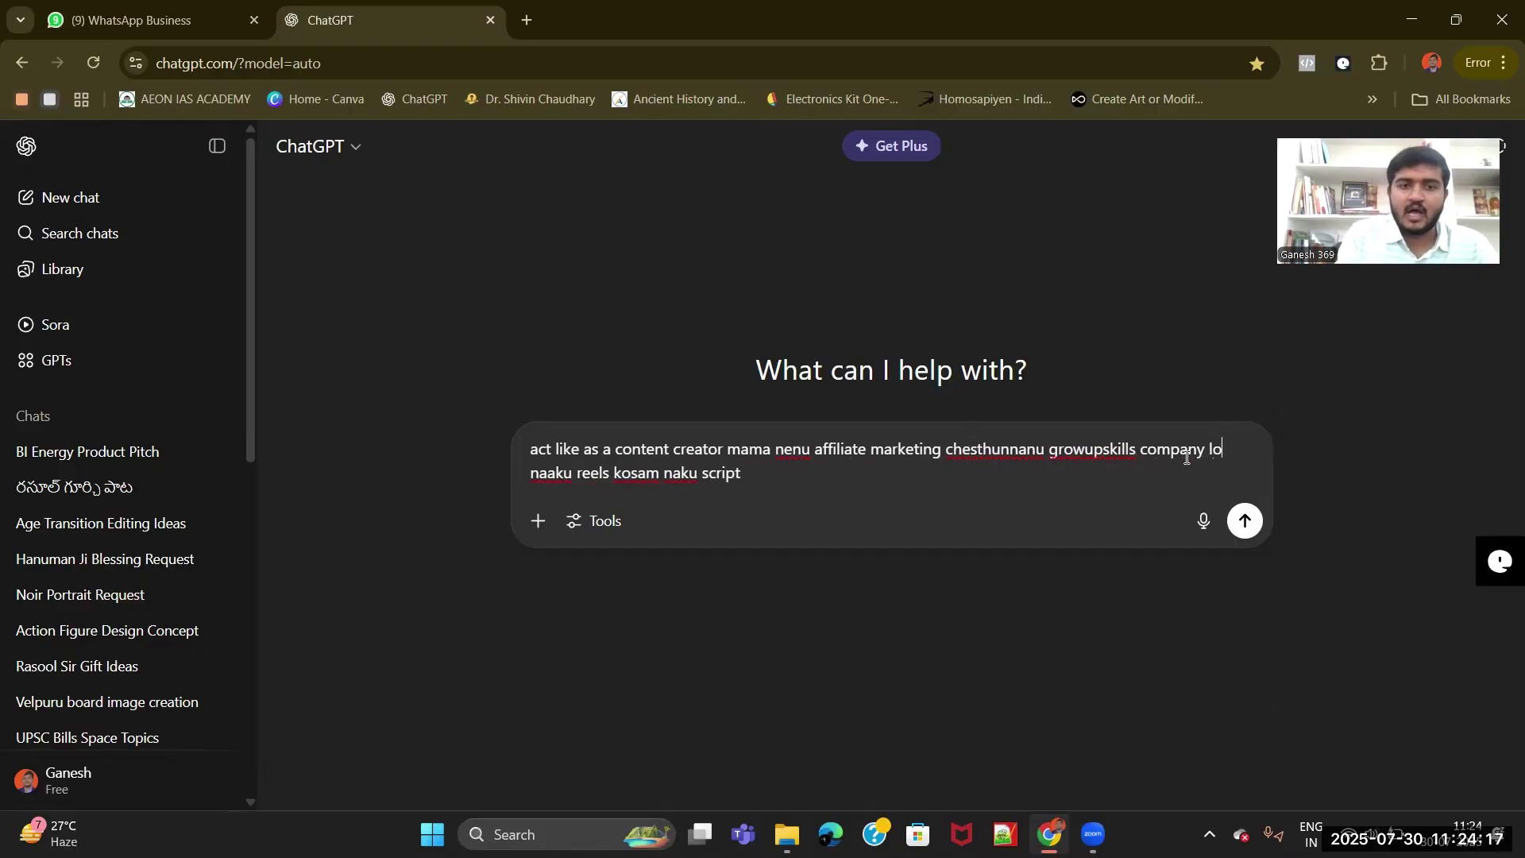
left_click(699, 474)
key("BackSpace")
key("BackSpace")
key("BackSpace")
key("BackSpace")
key("BackSpace")
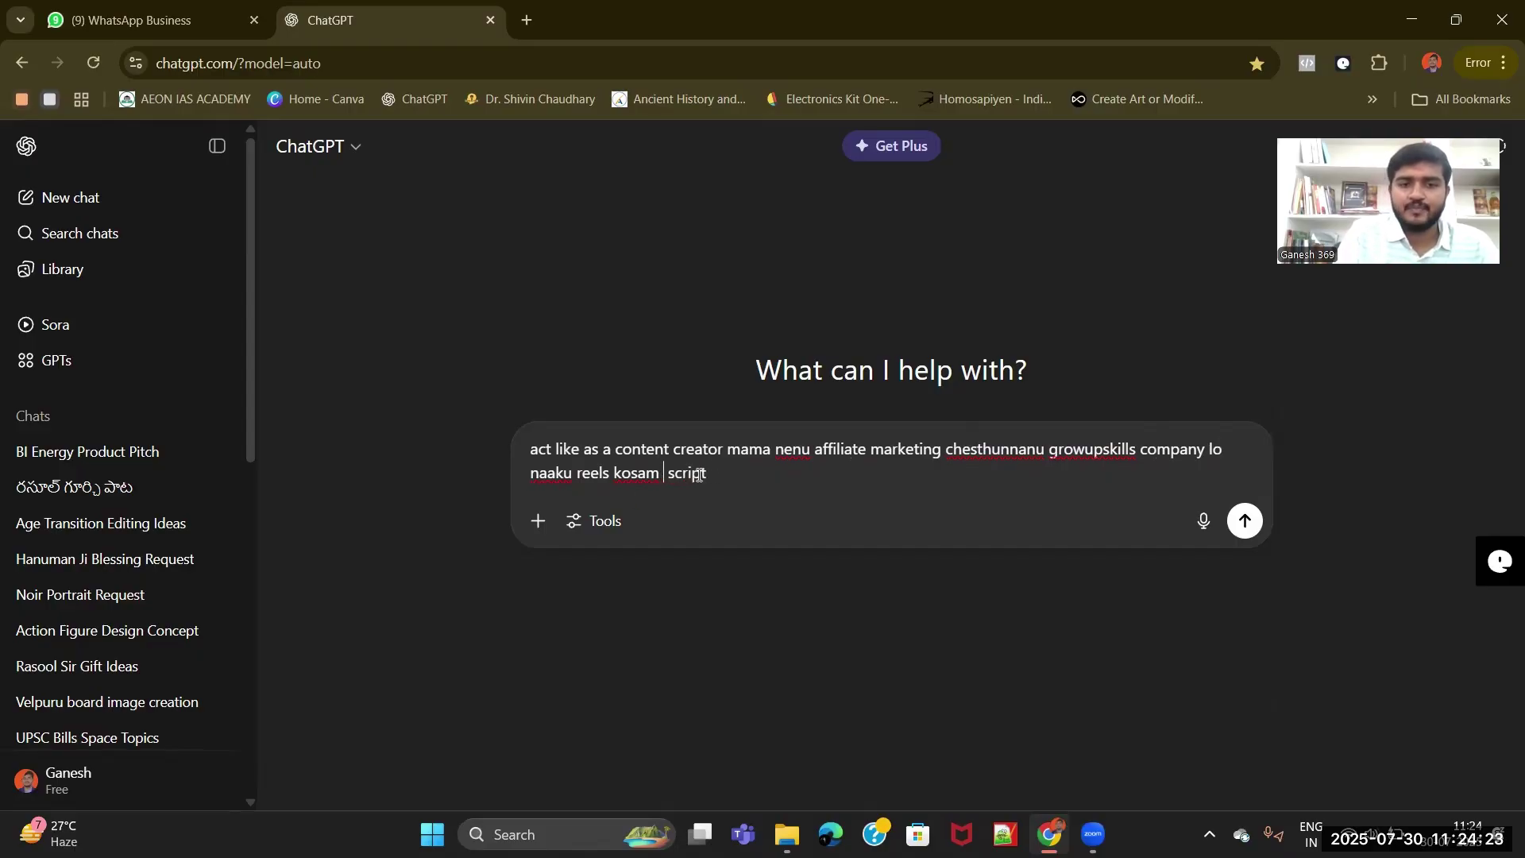
- Continue the prompt after "script" with "ivvu one minute koam b roll editing chesthunnanu naaku"
left_click(716, 469)
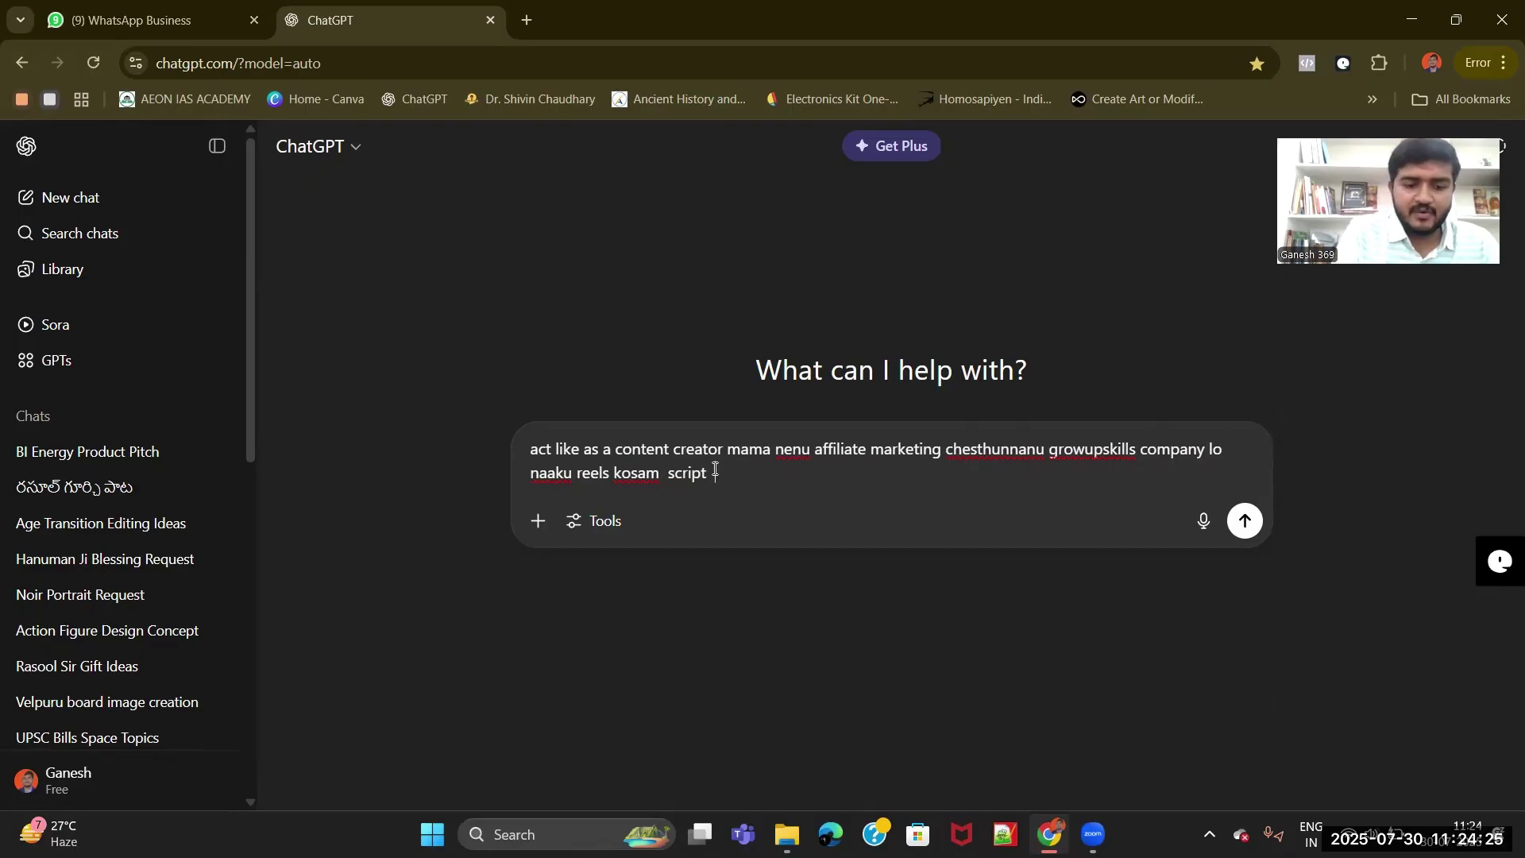
type("ivvu one mi")
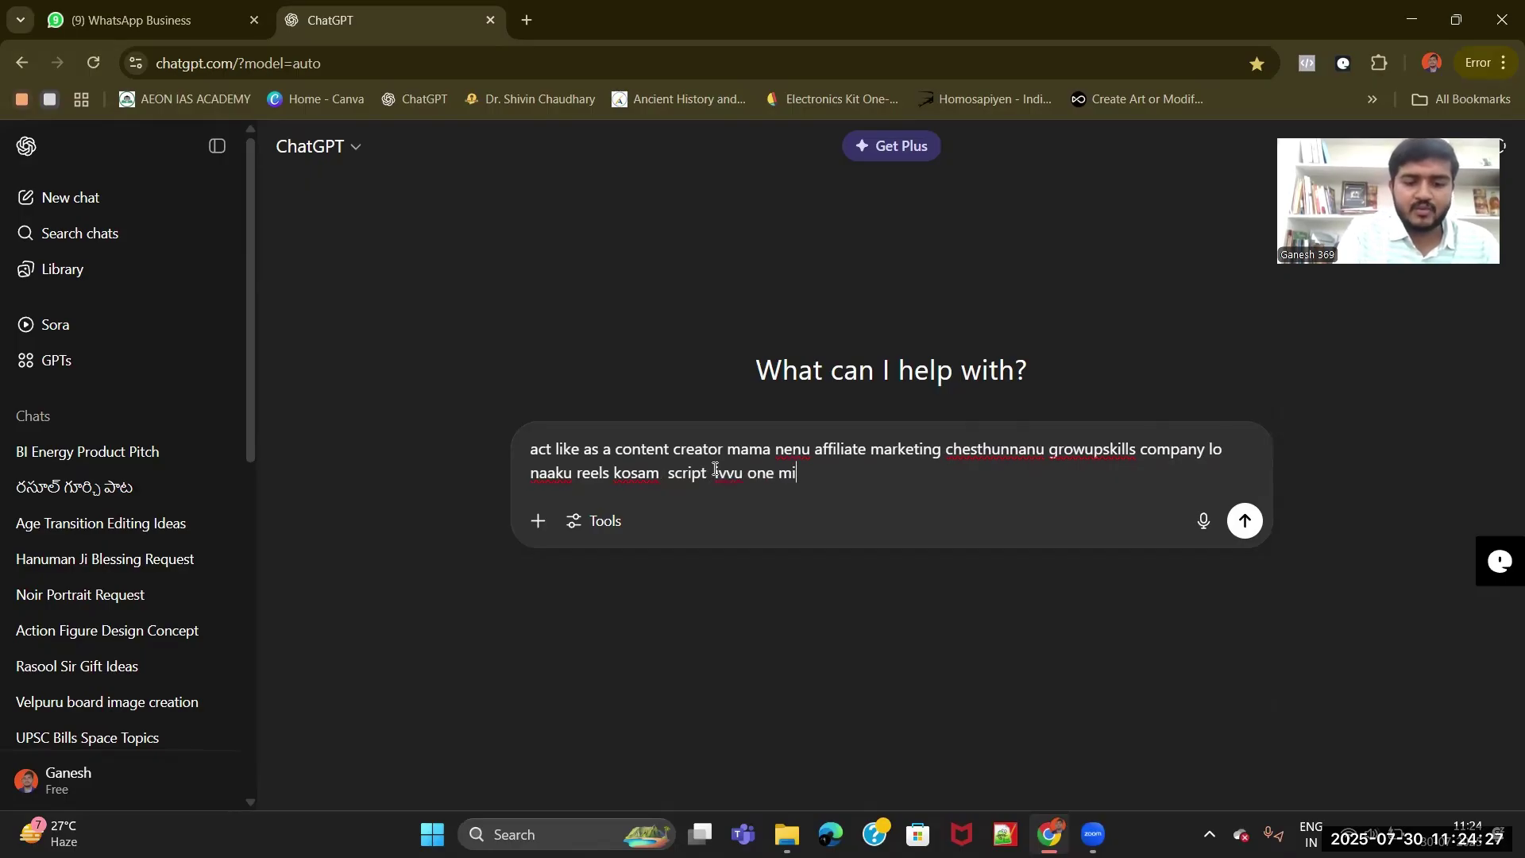
type("nute k")
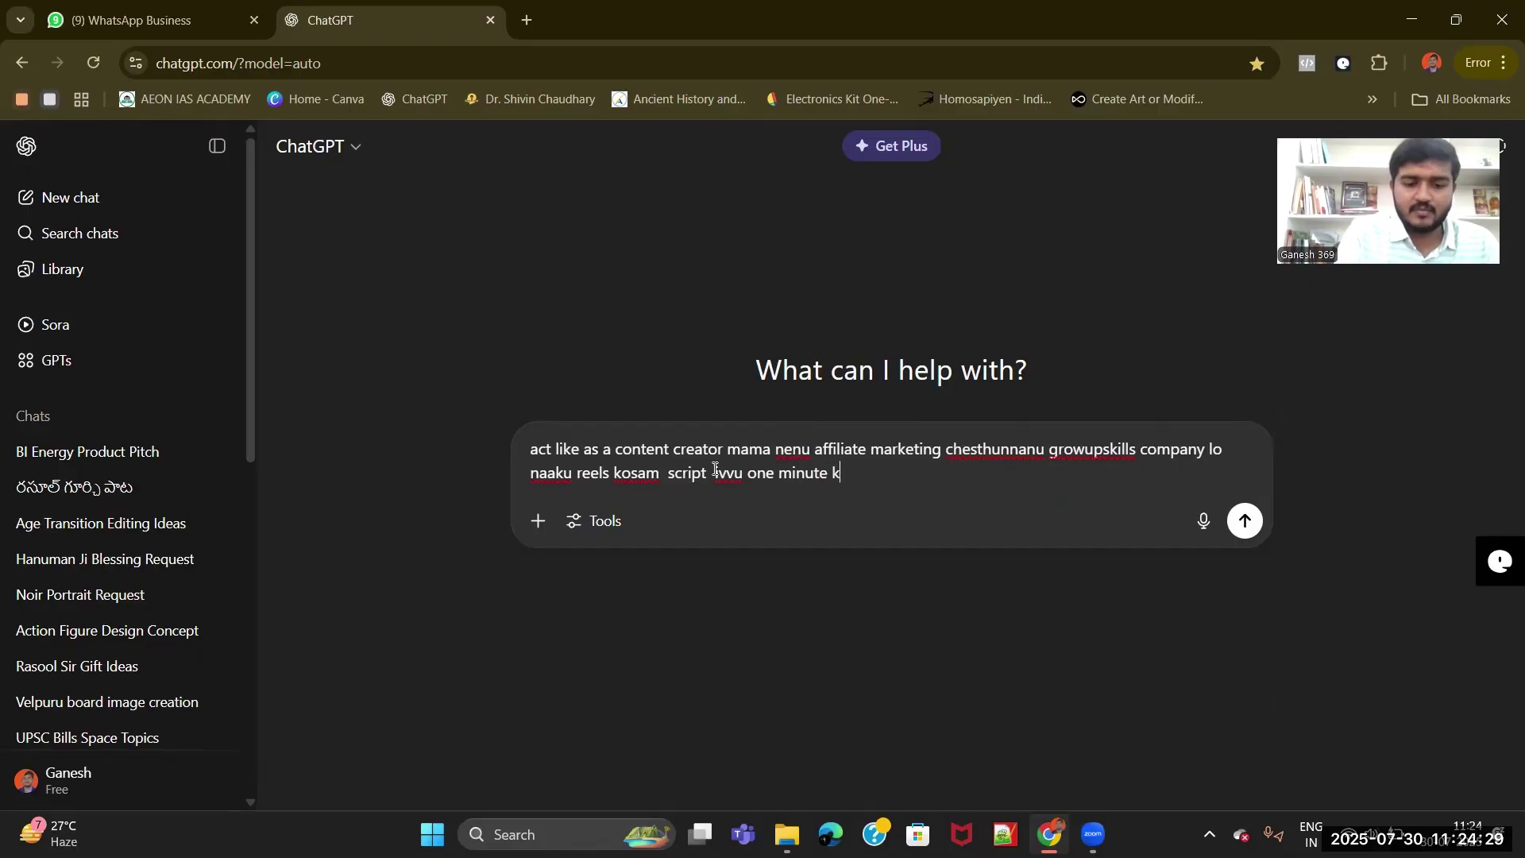
type("oam b")
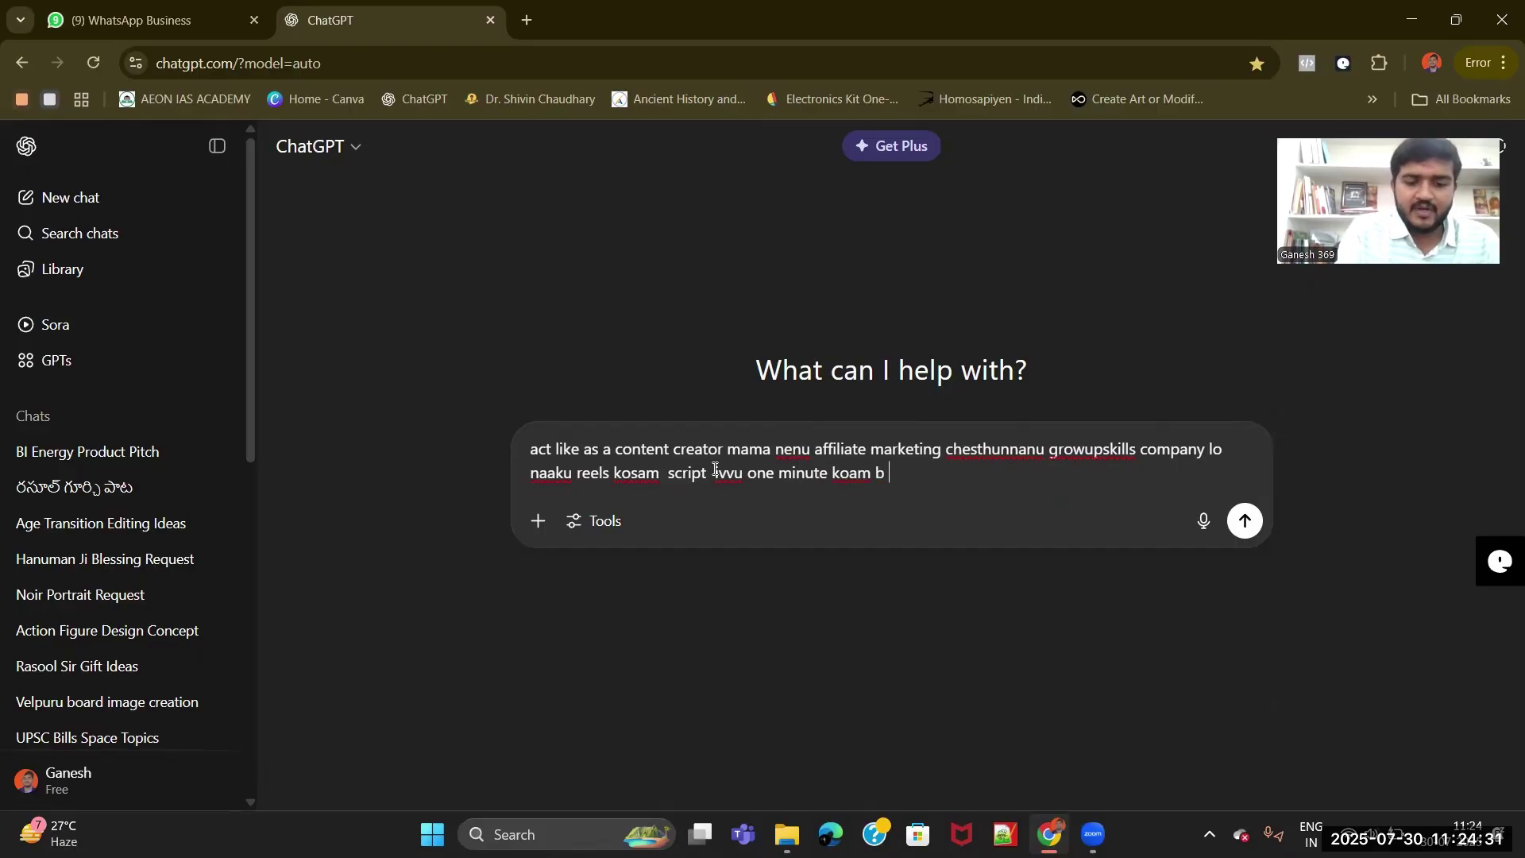
type(" roll ed")
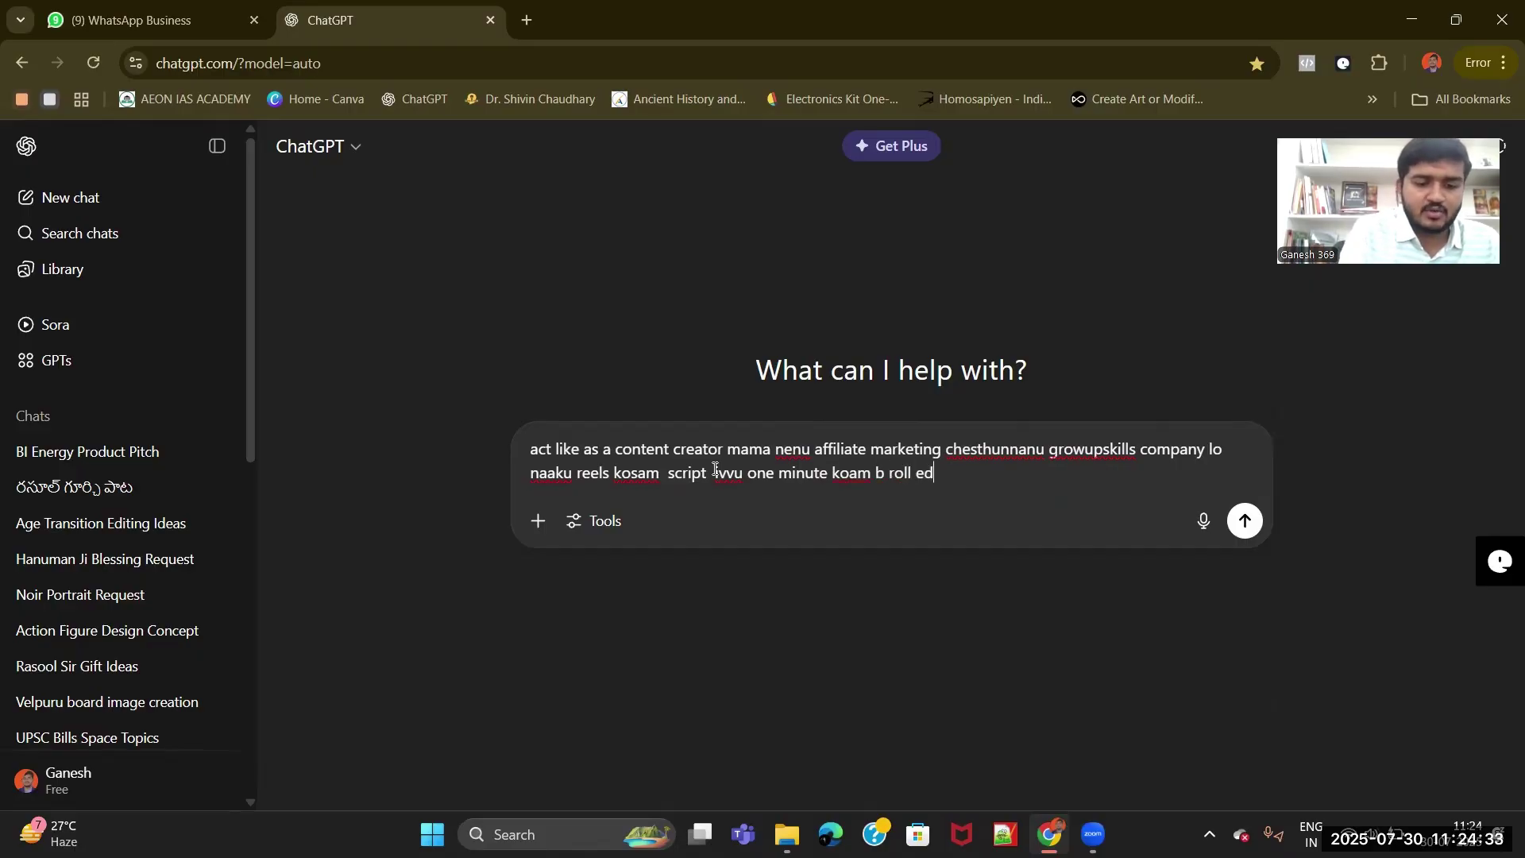
type("iting ")
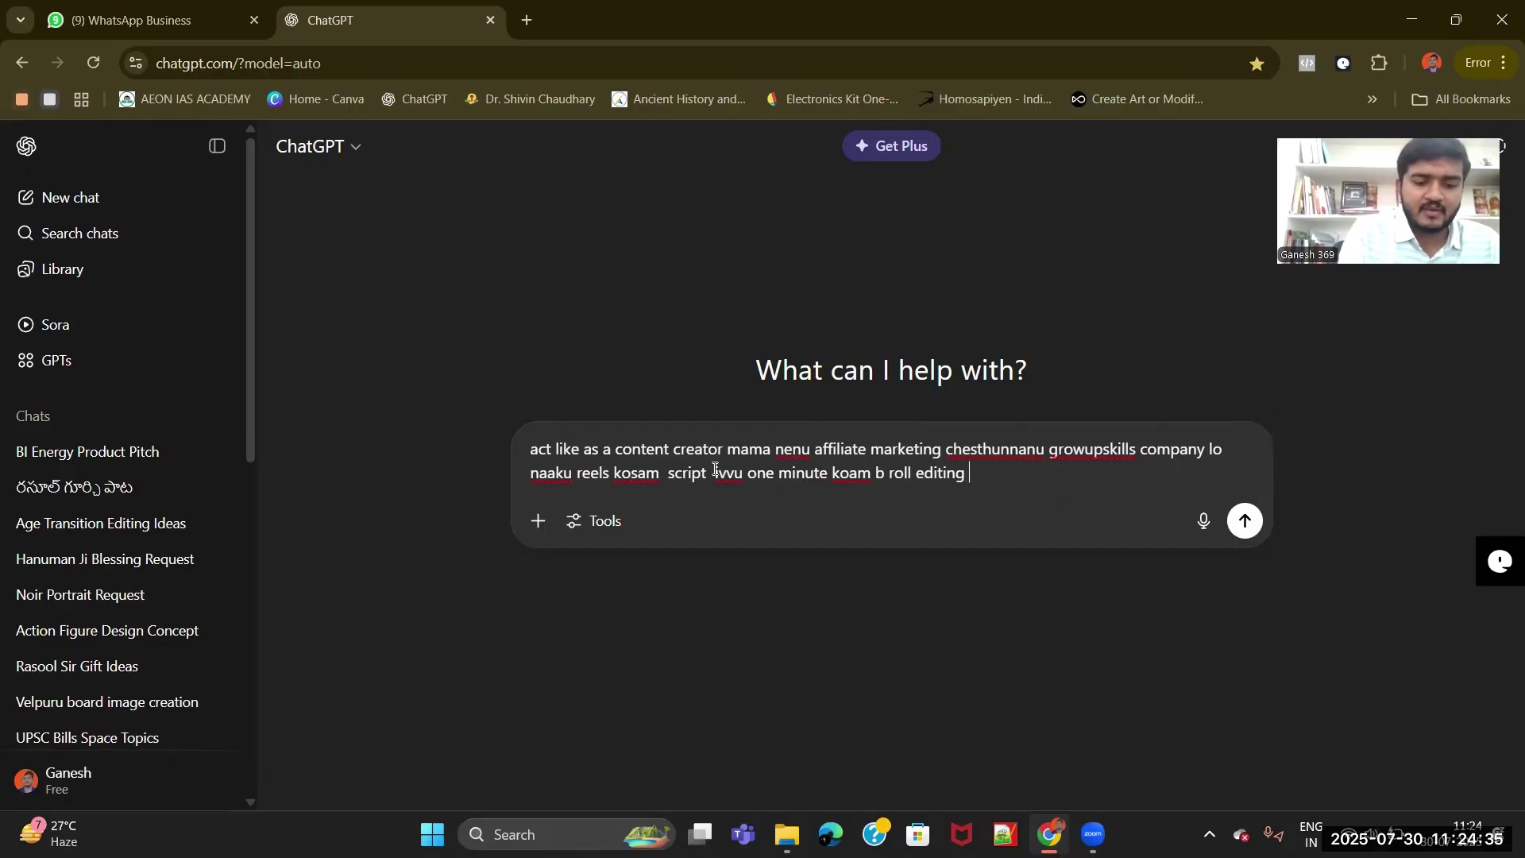
type("chesthunnan")
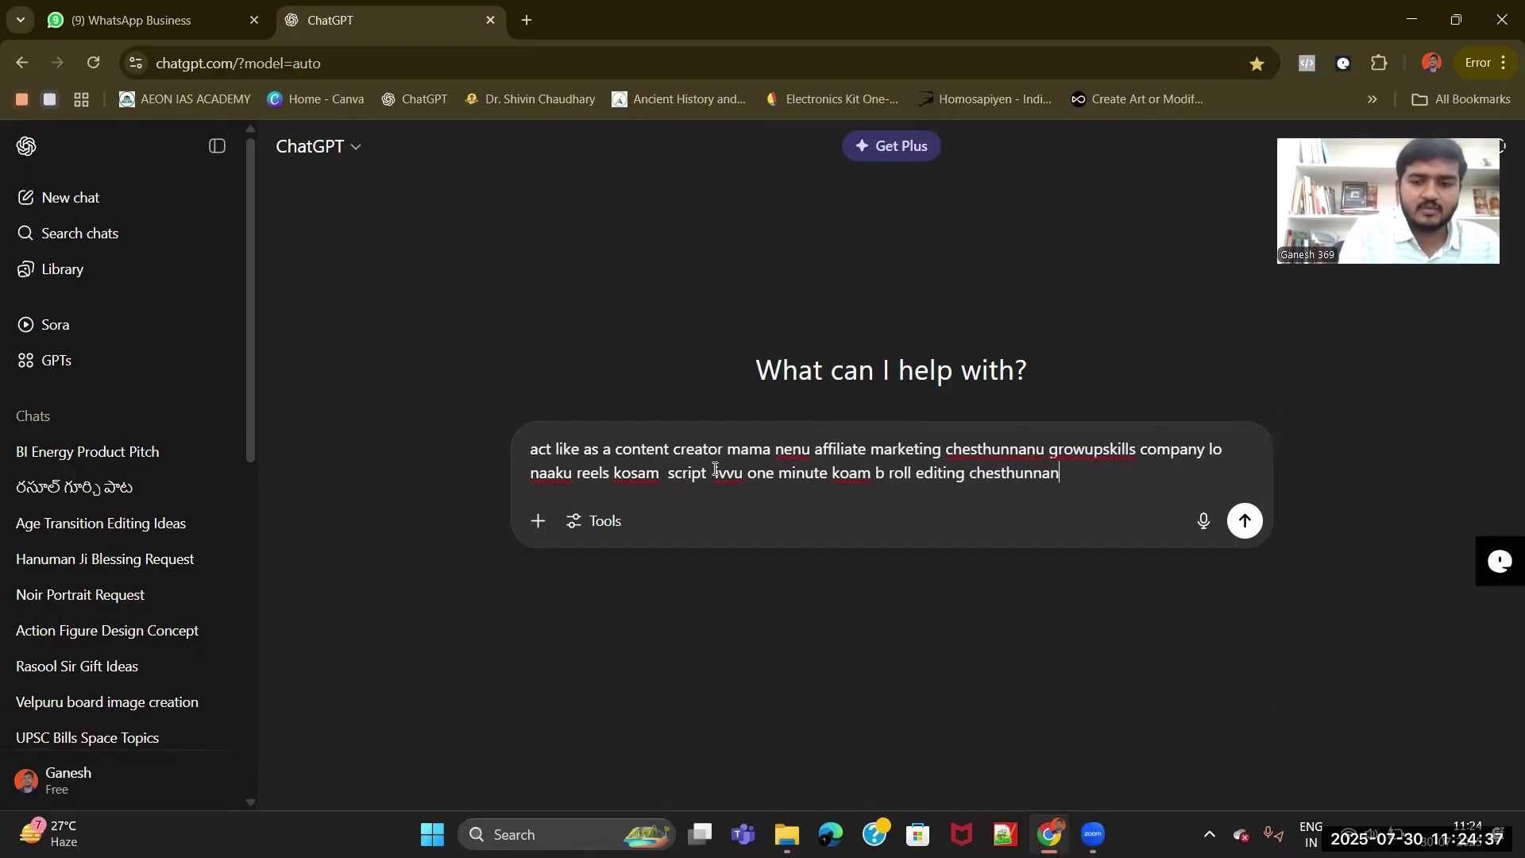
type("u naaku ")
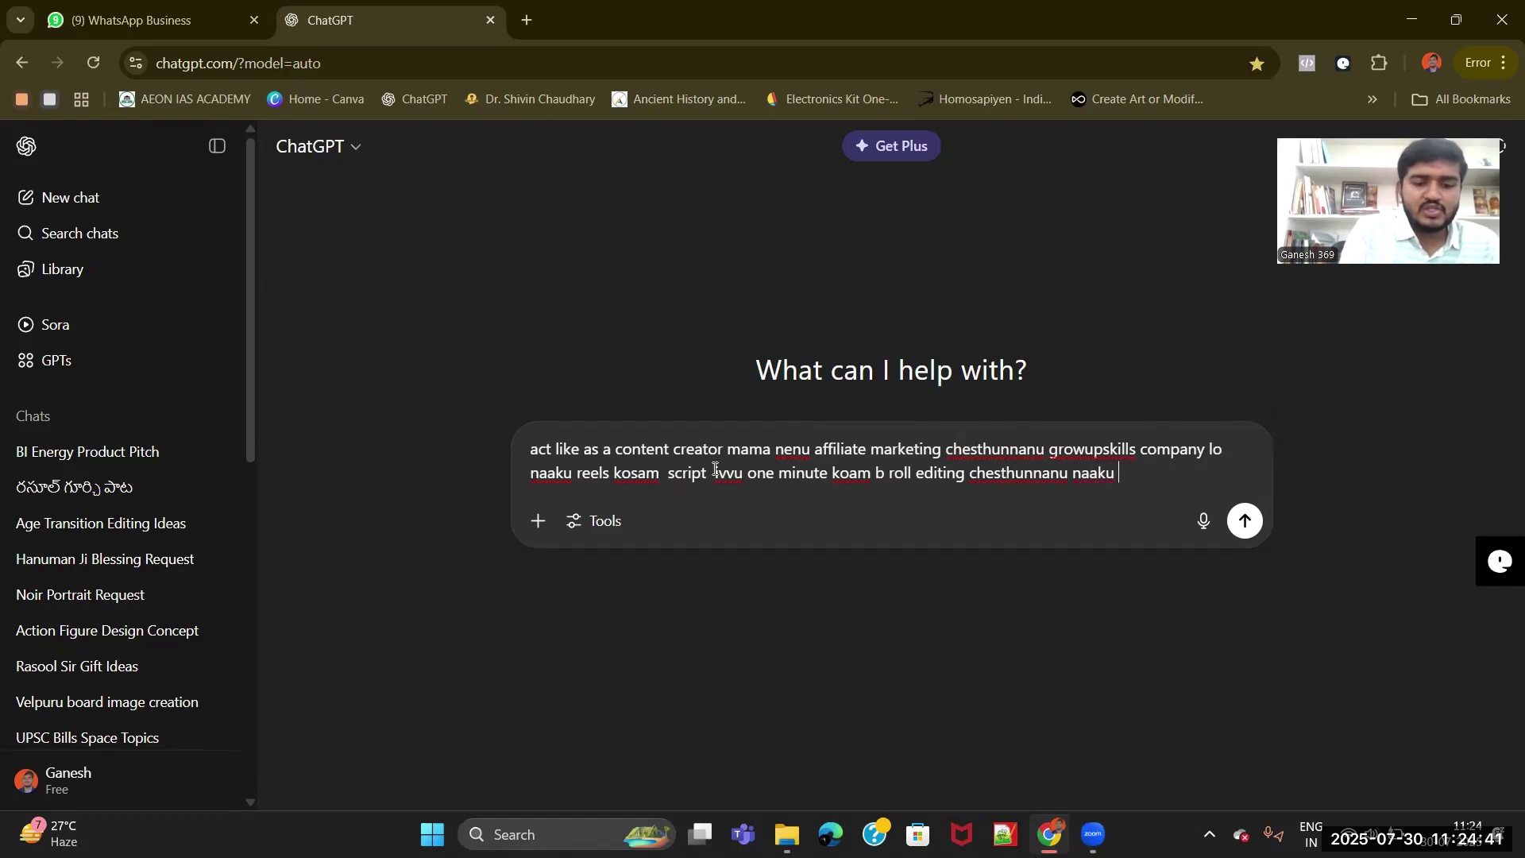
- Extend the end of the prompt with "short ga and catchy ga"
type("shor ga an")
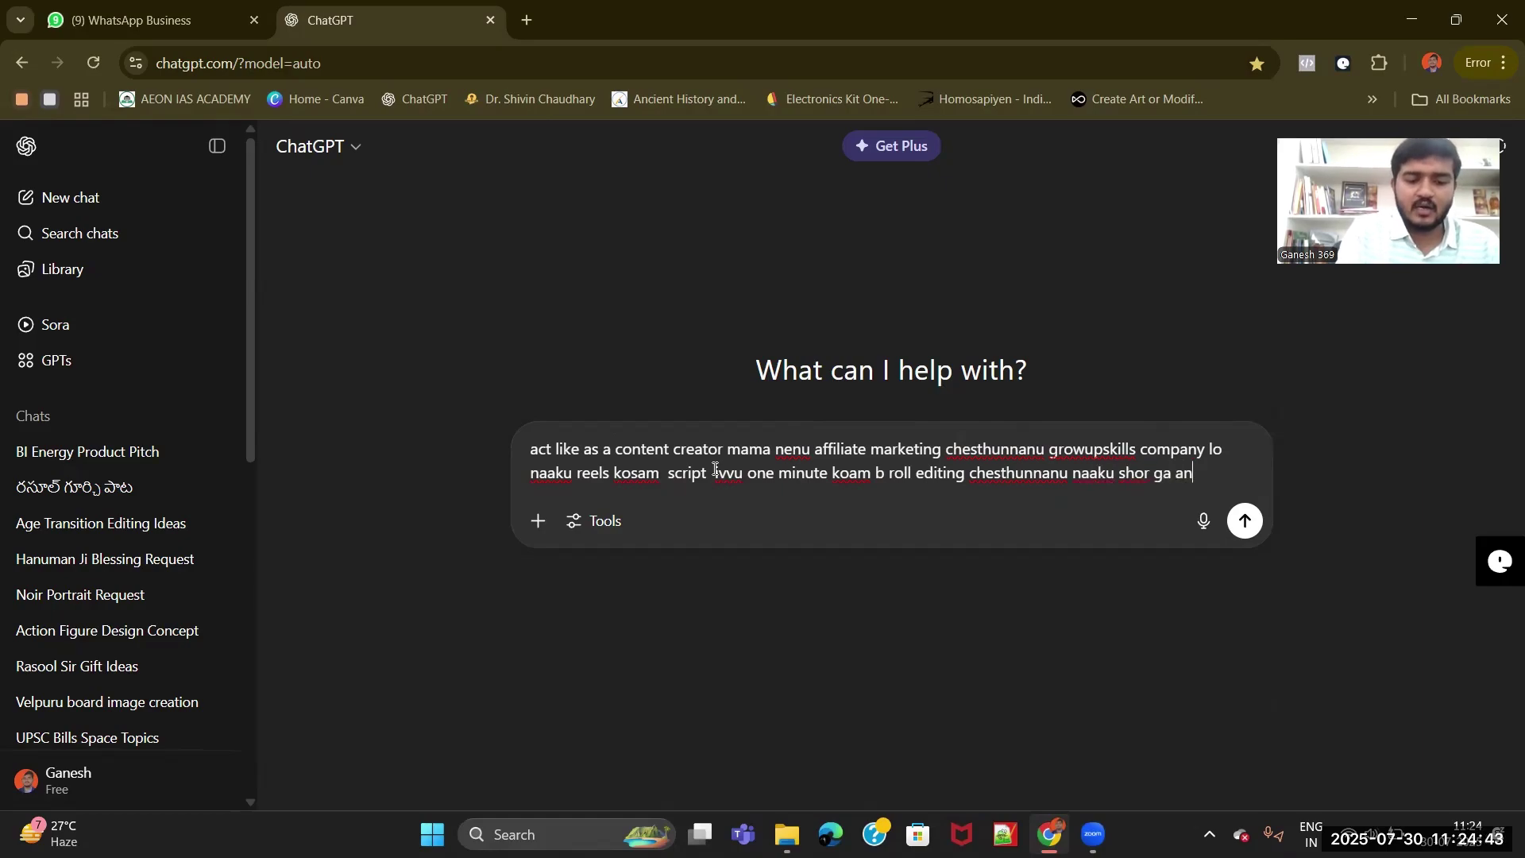
type("d catchy")
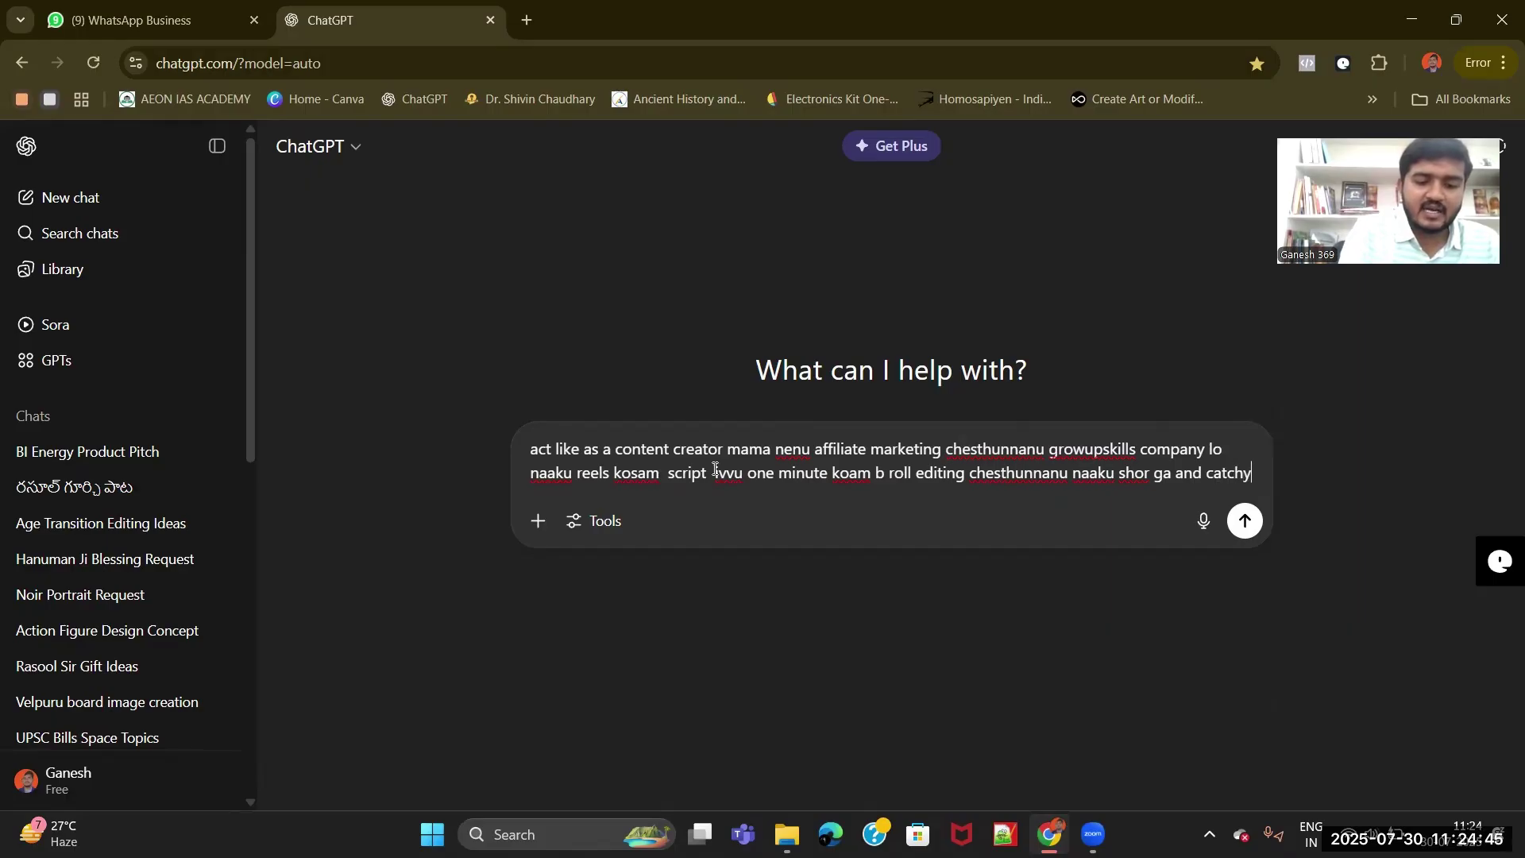
type("b g")
key("BackSpace")
key("BackSpace")
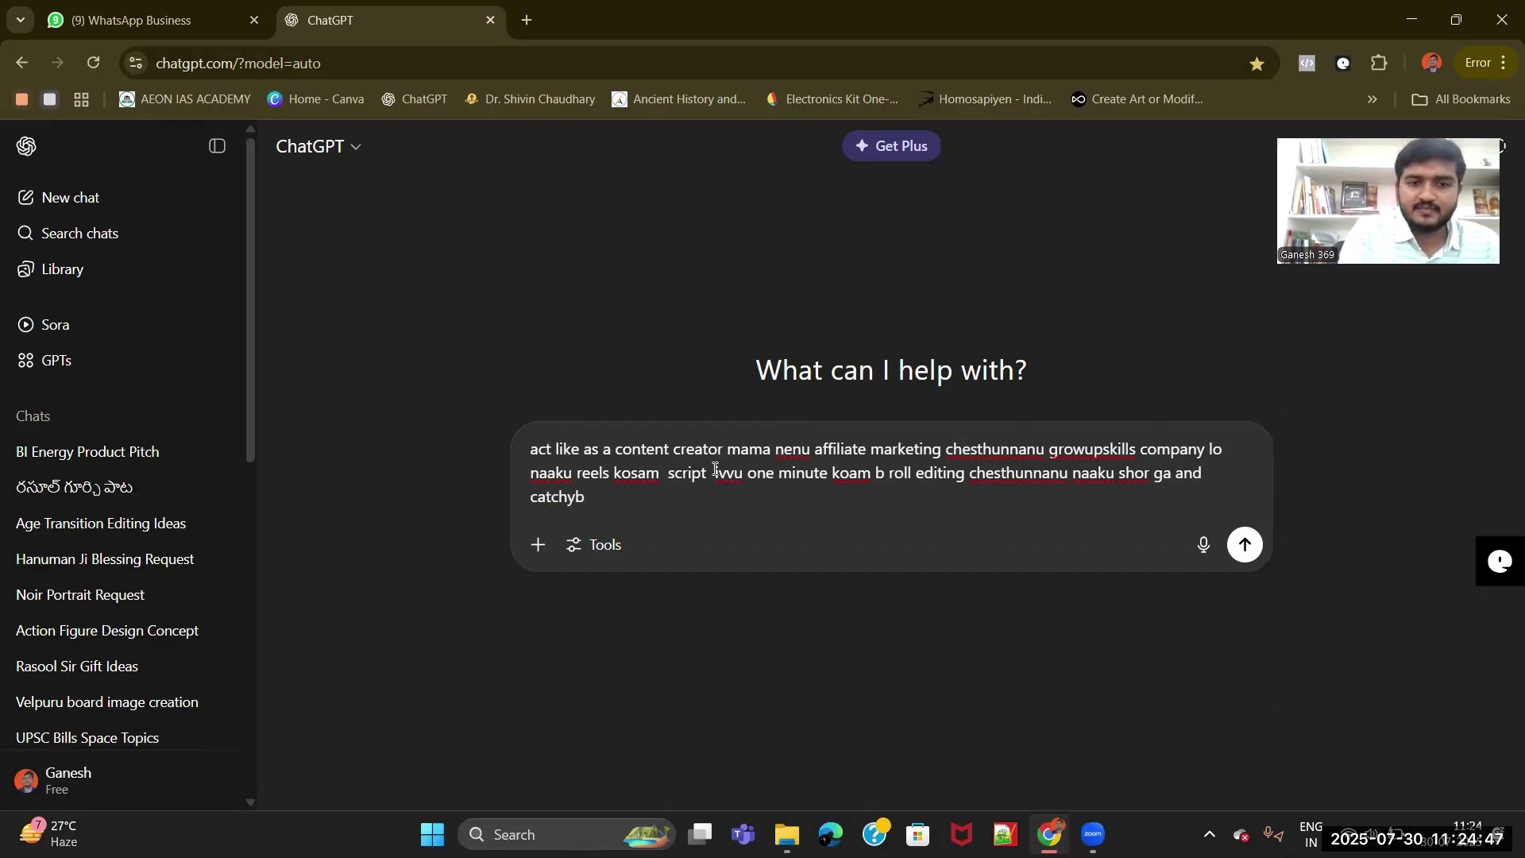
key("BackSpace")
type("ga")
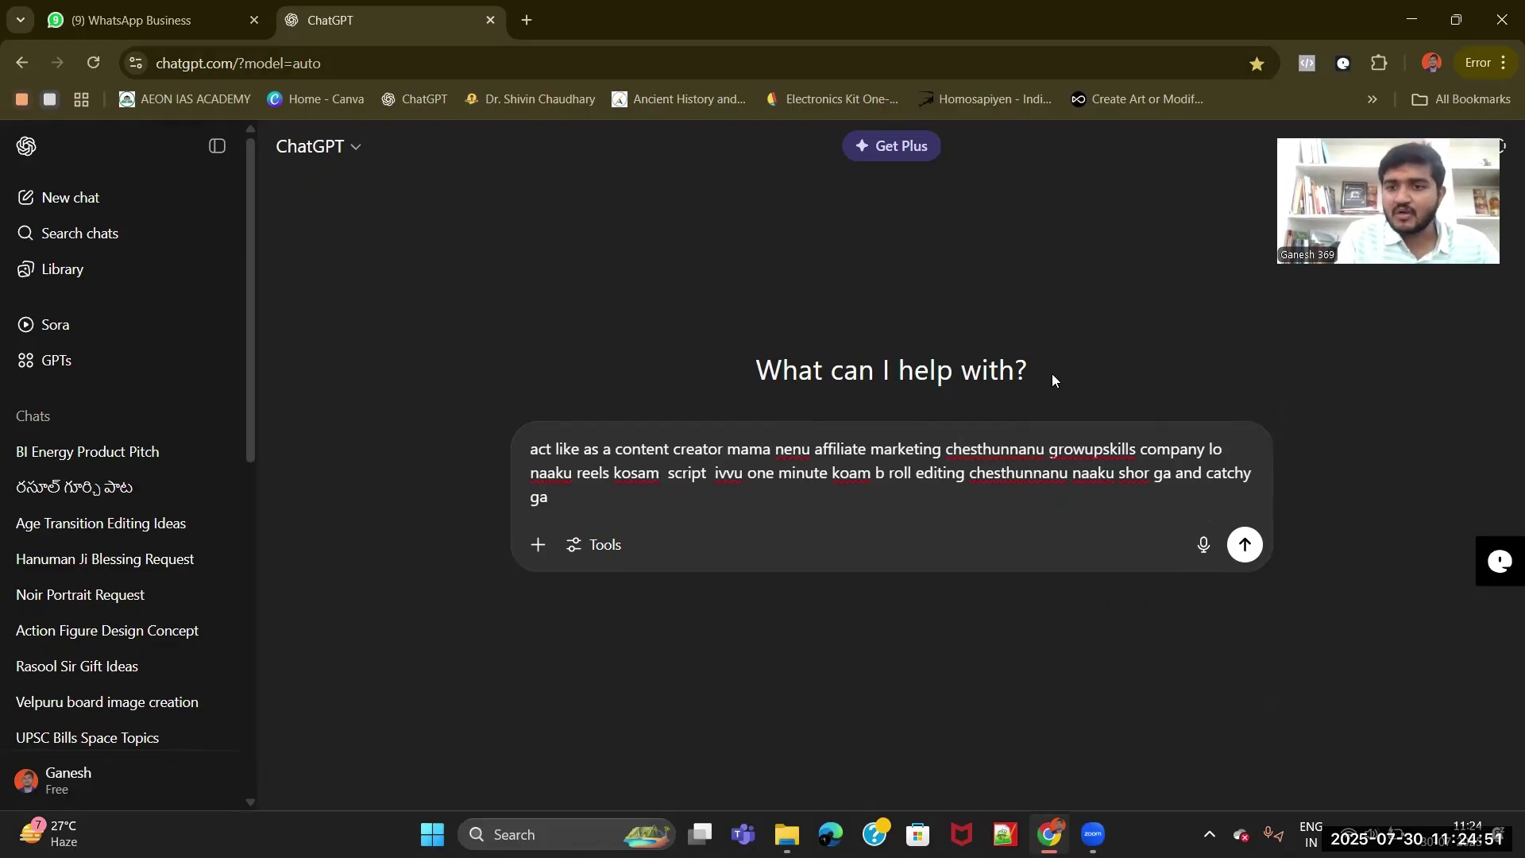
left_click(1152, 472)
type("t")
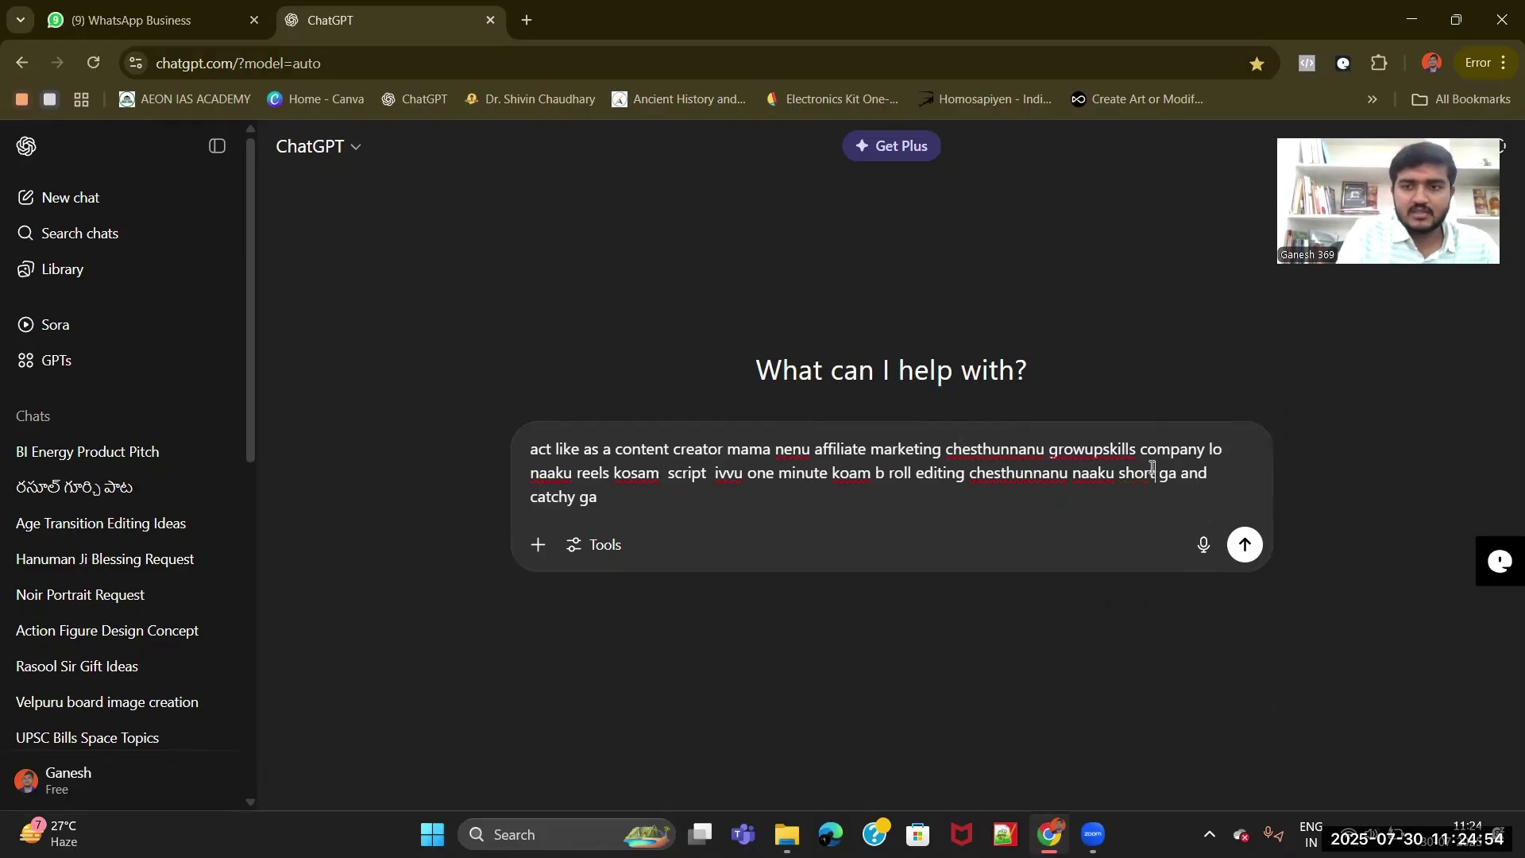
- Append "and cta kuda undali naaku reach kuda ravali naaku best" to the end of the prompt
left_click(605, 494)
type("and cta")
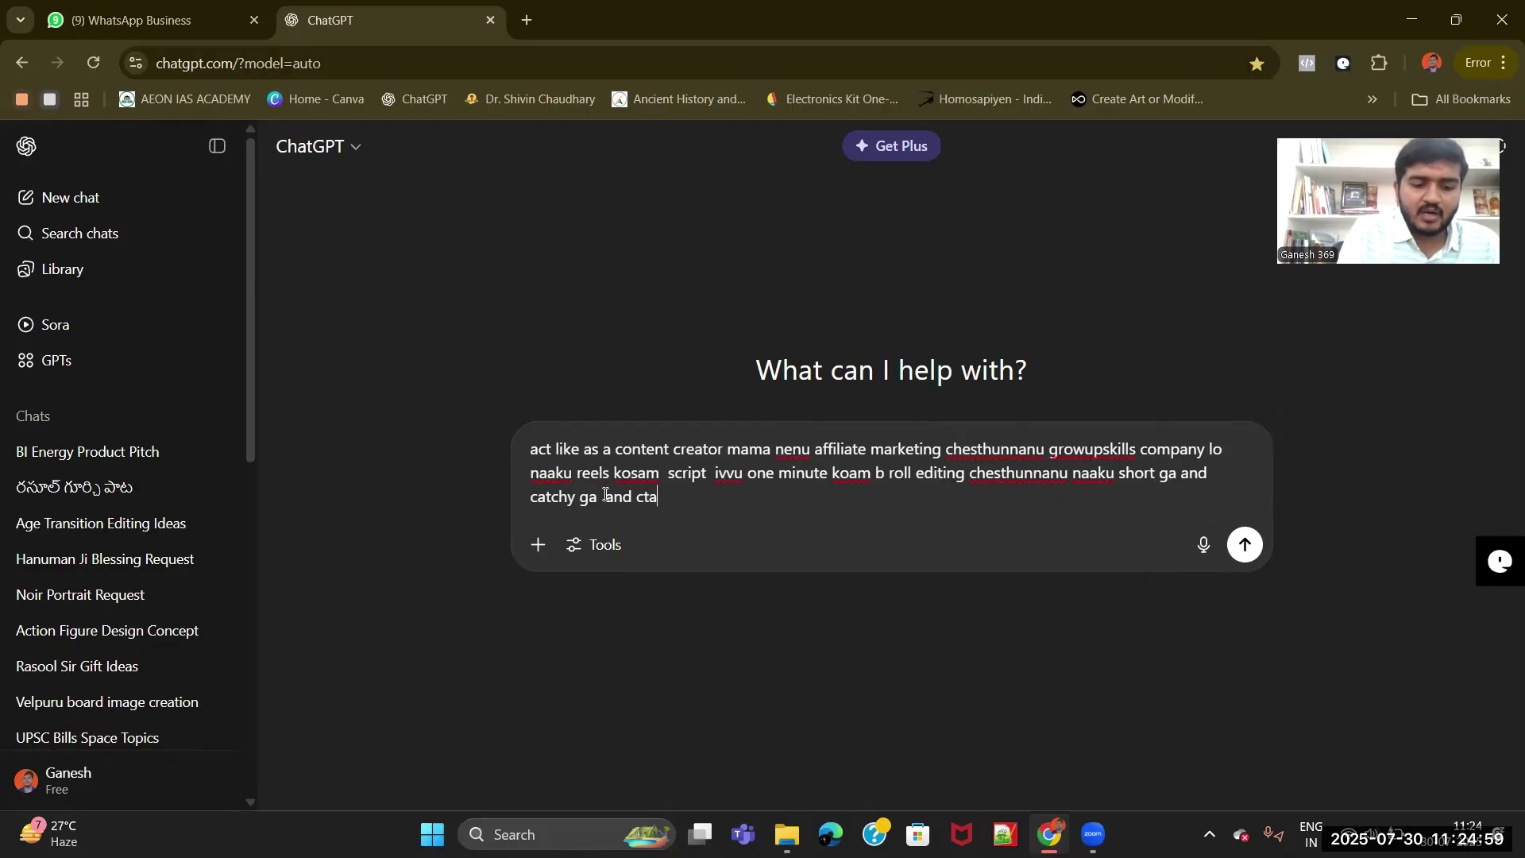
type(" kuda")
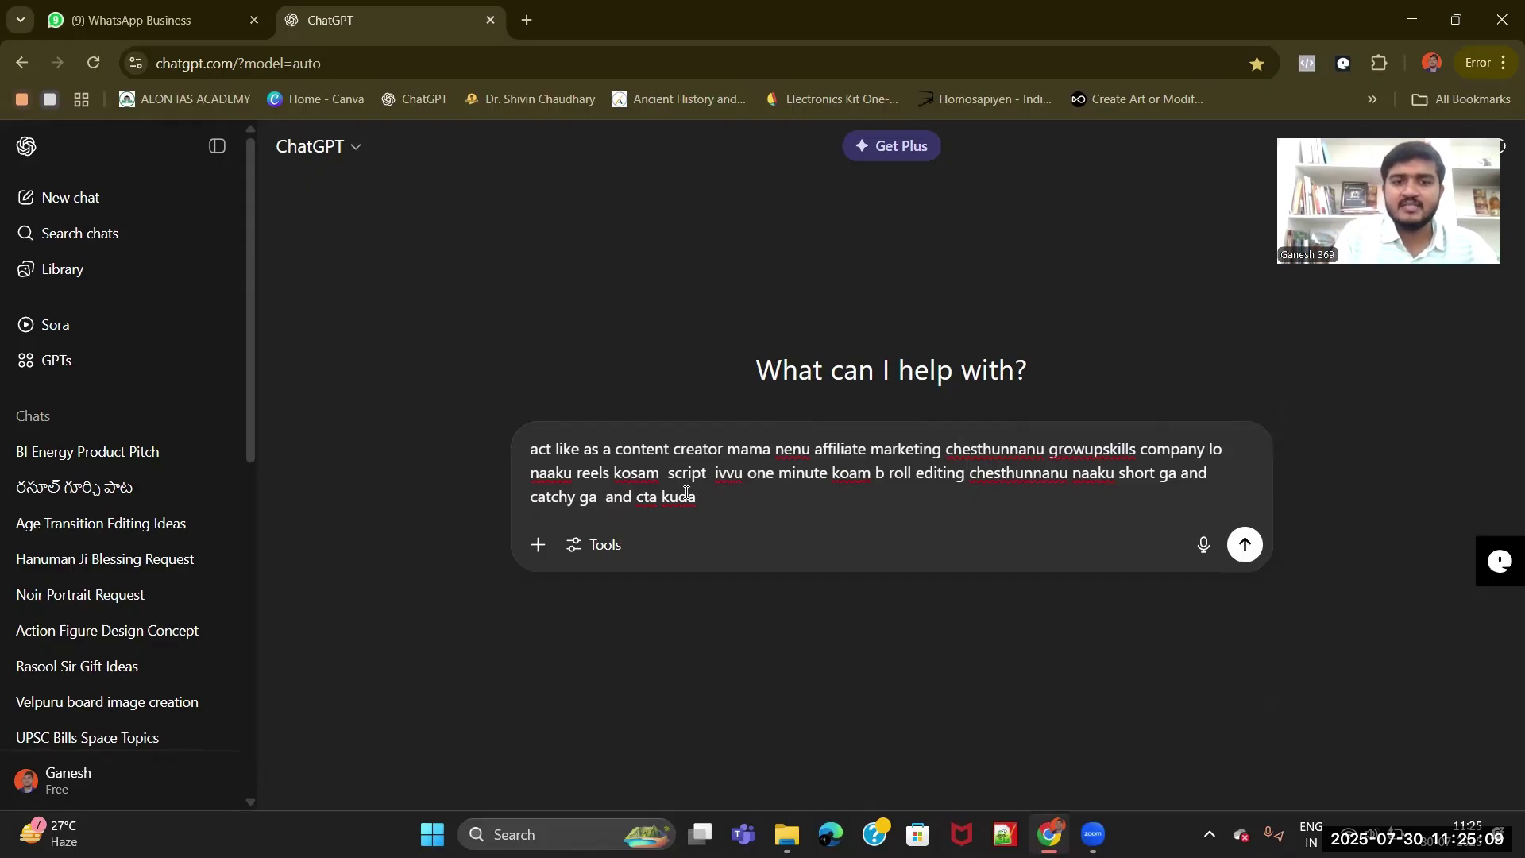
type("unda")
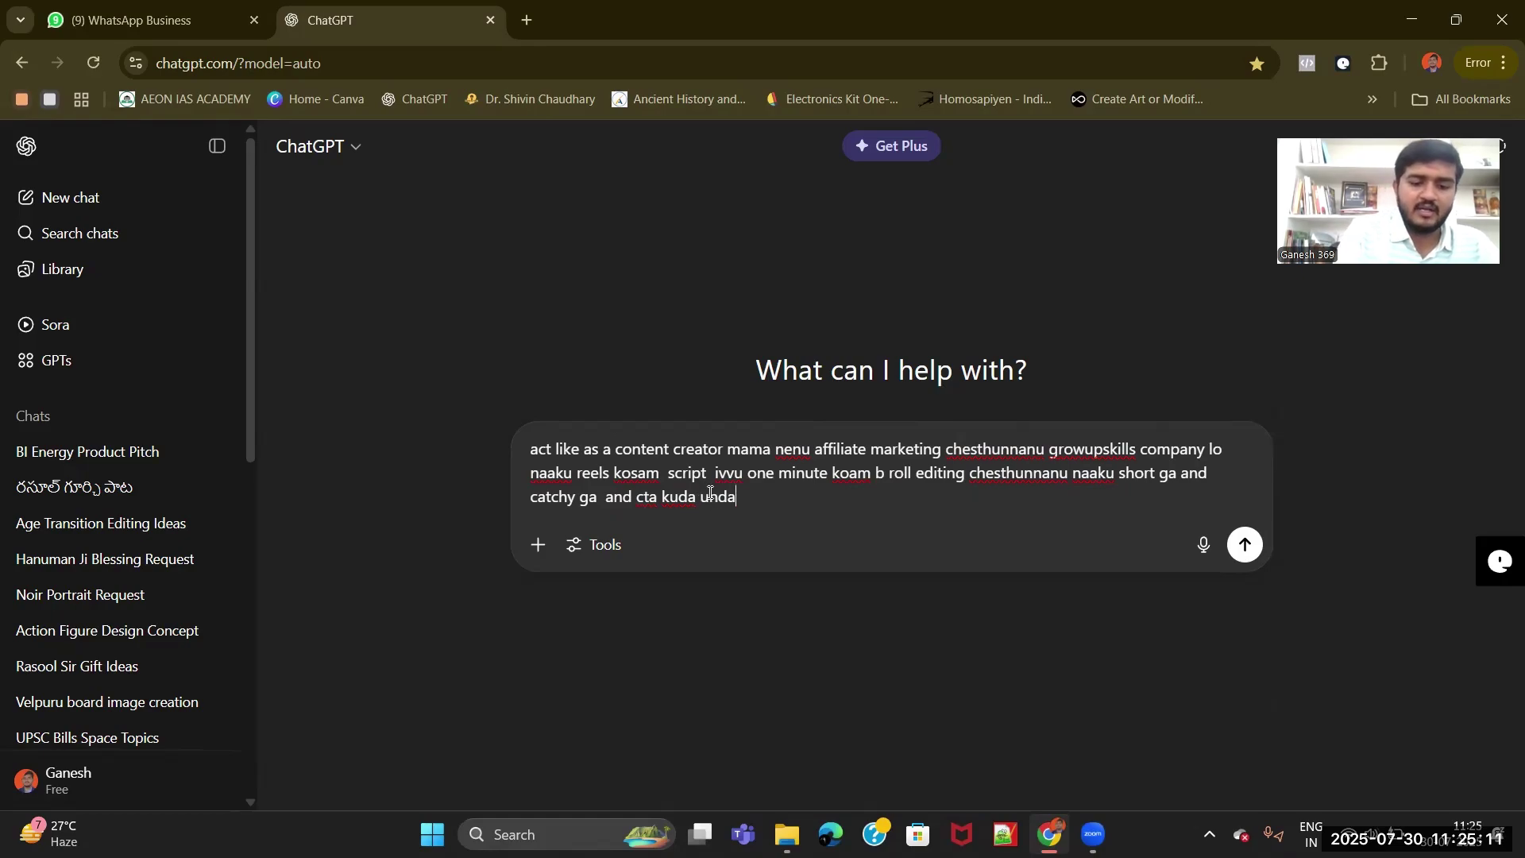
type("li naaku ")
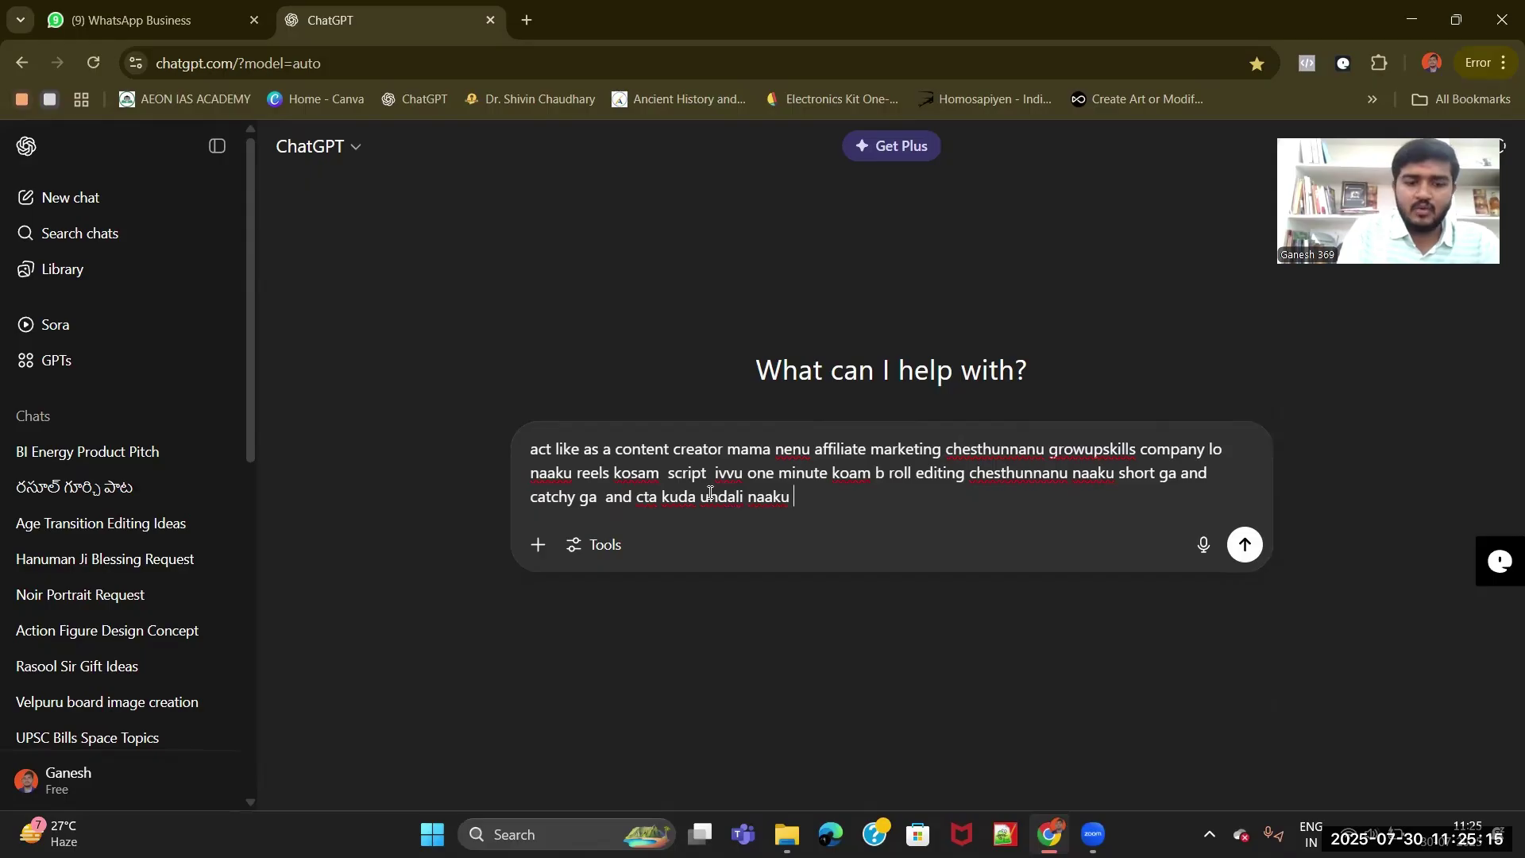
type("reach k")
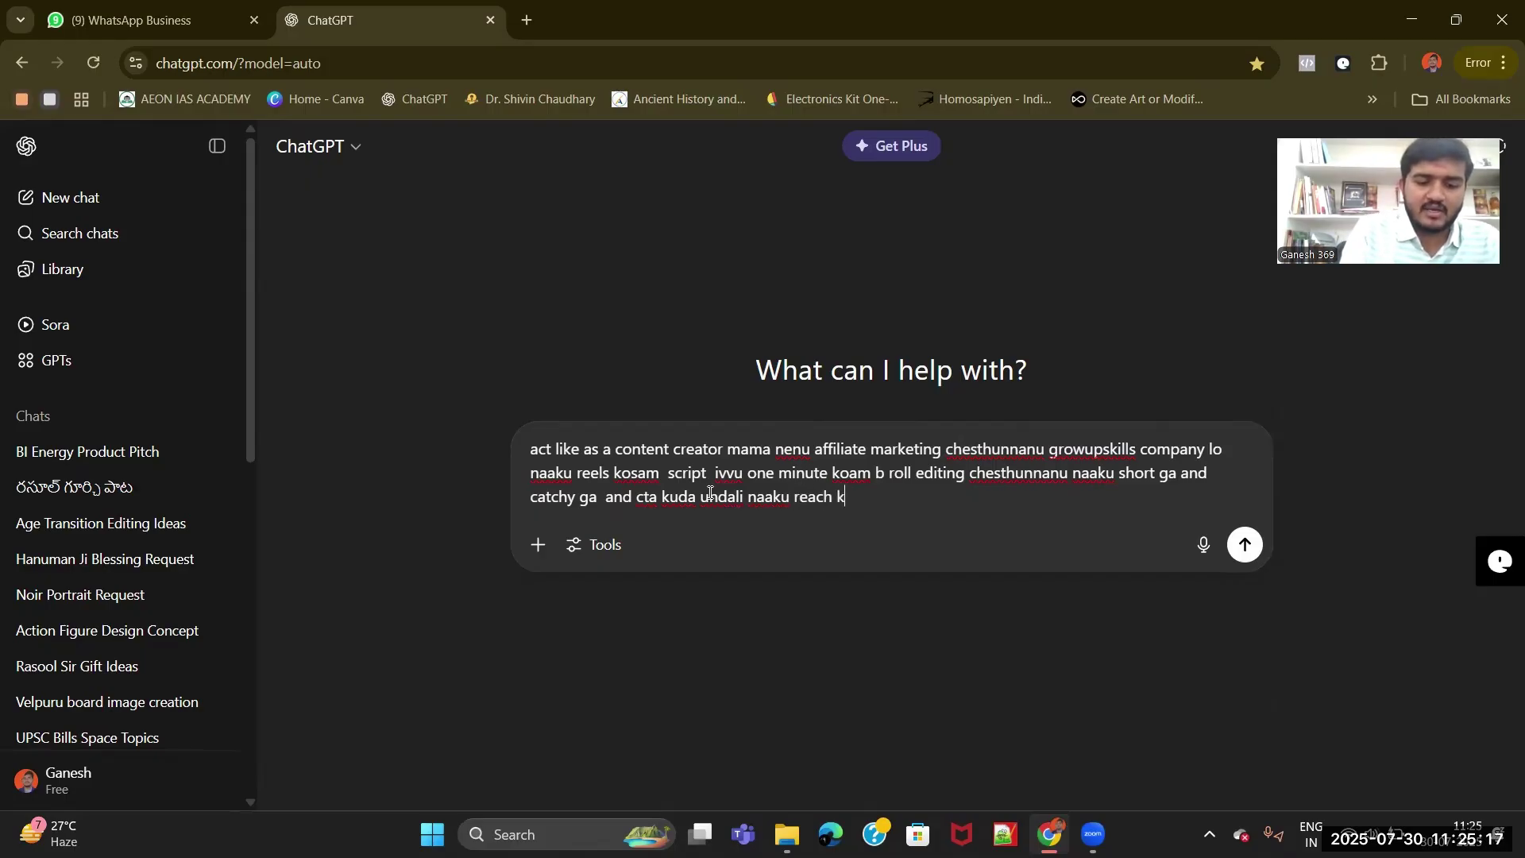
type("uda rava")
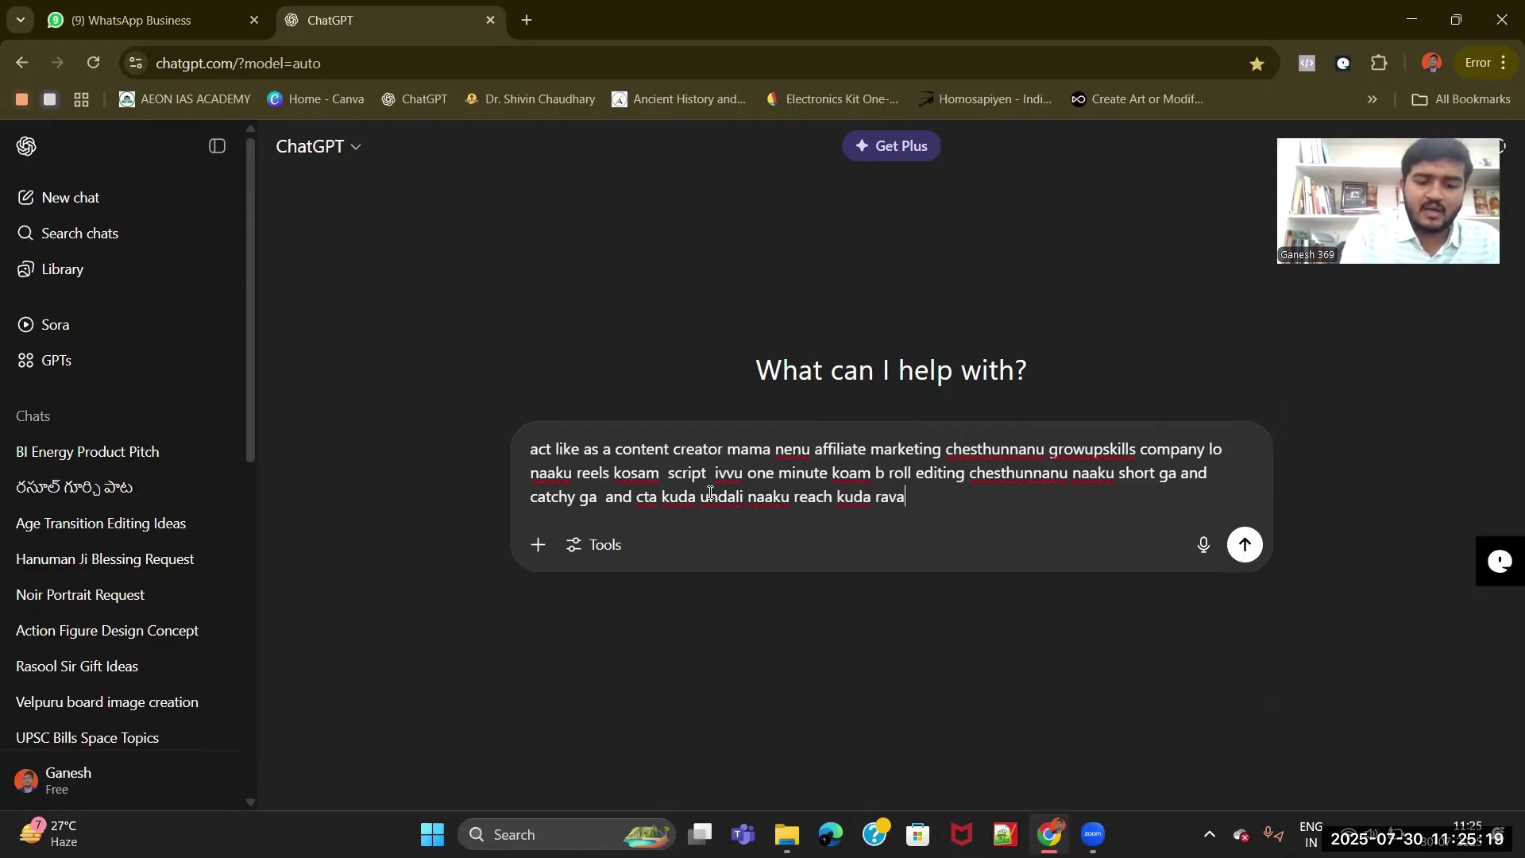
type("li naaku best")
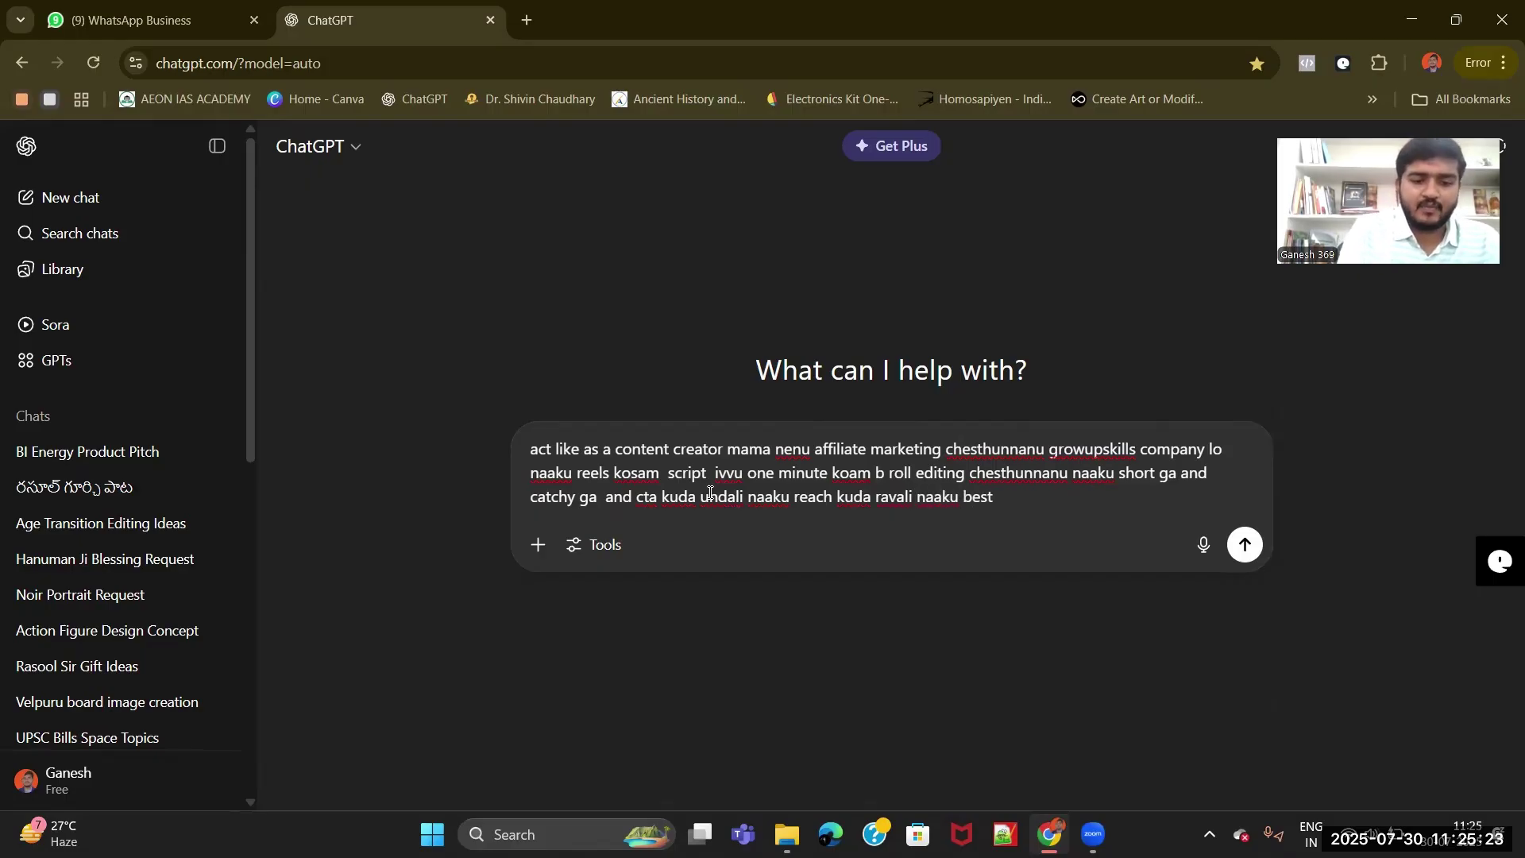
- Continue the prompt after "best" with "reels script ivvu 5 videos ki ..."
type(" reels")
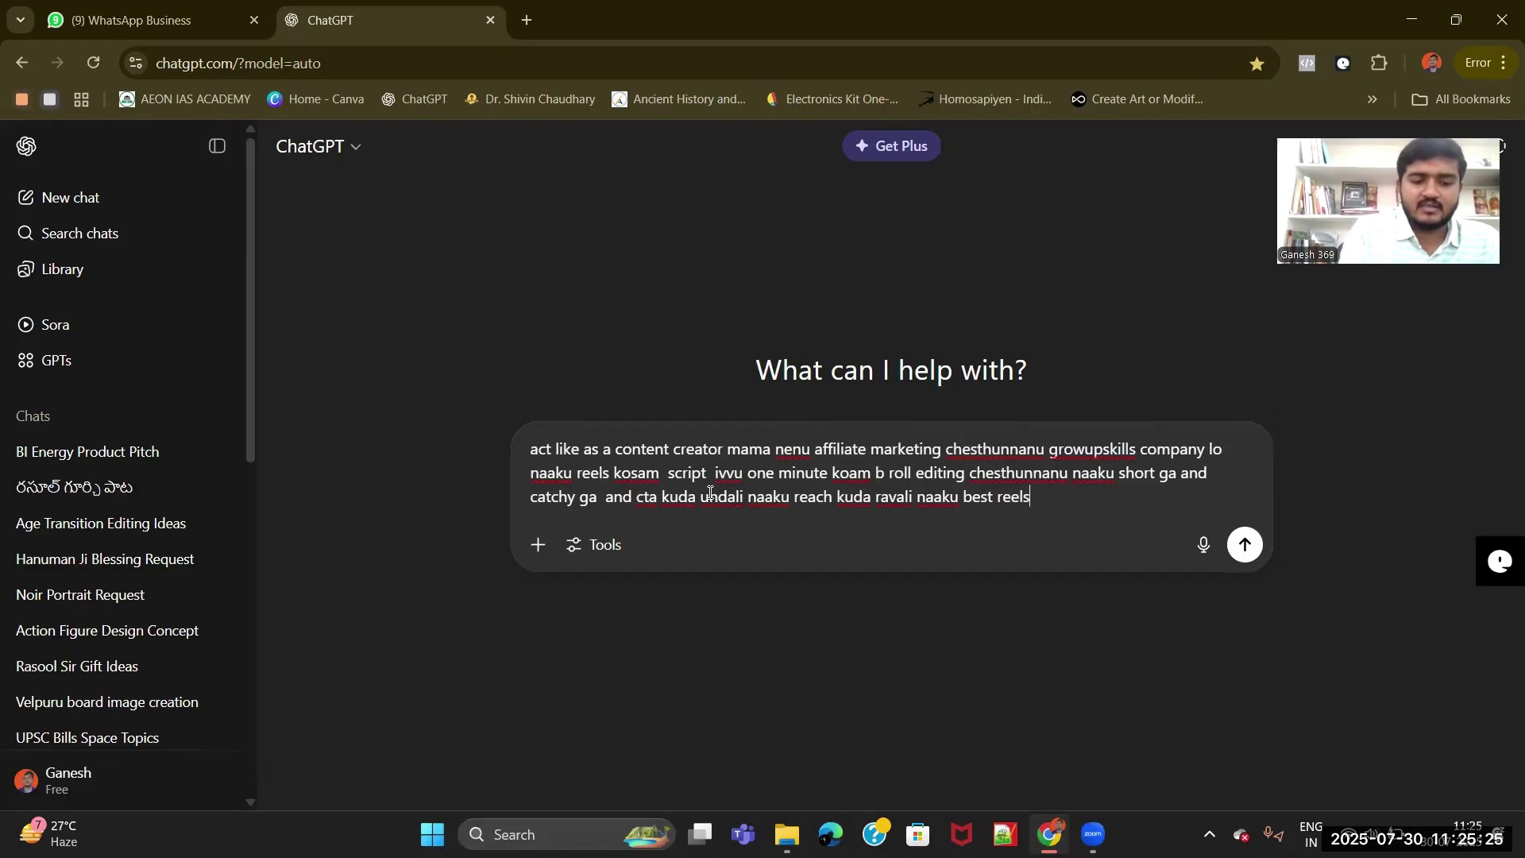
type(" script")
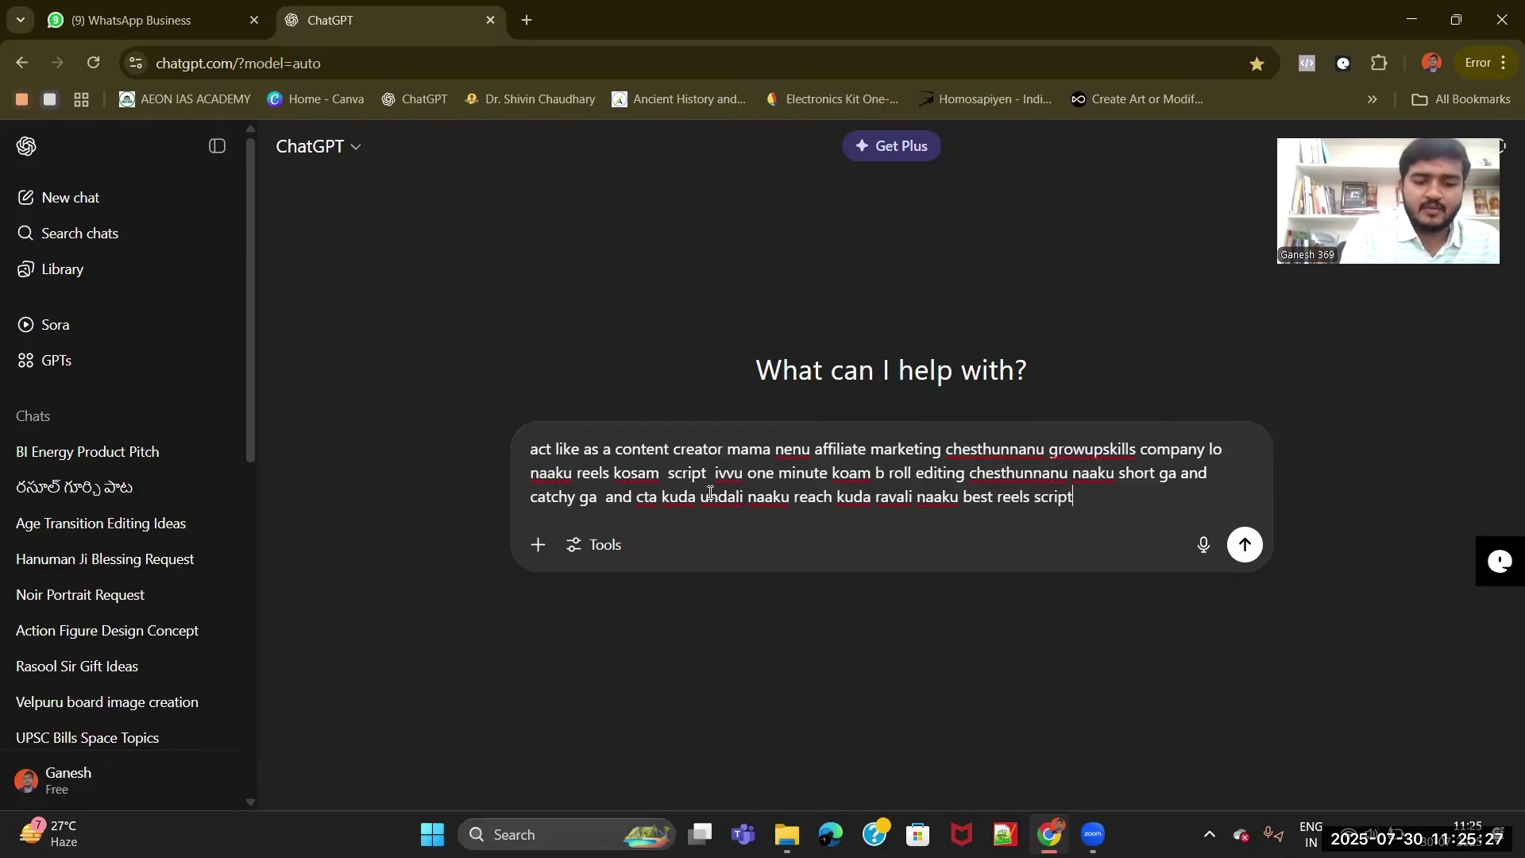
type(" icv")
key("BackSpace")
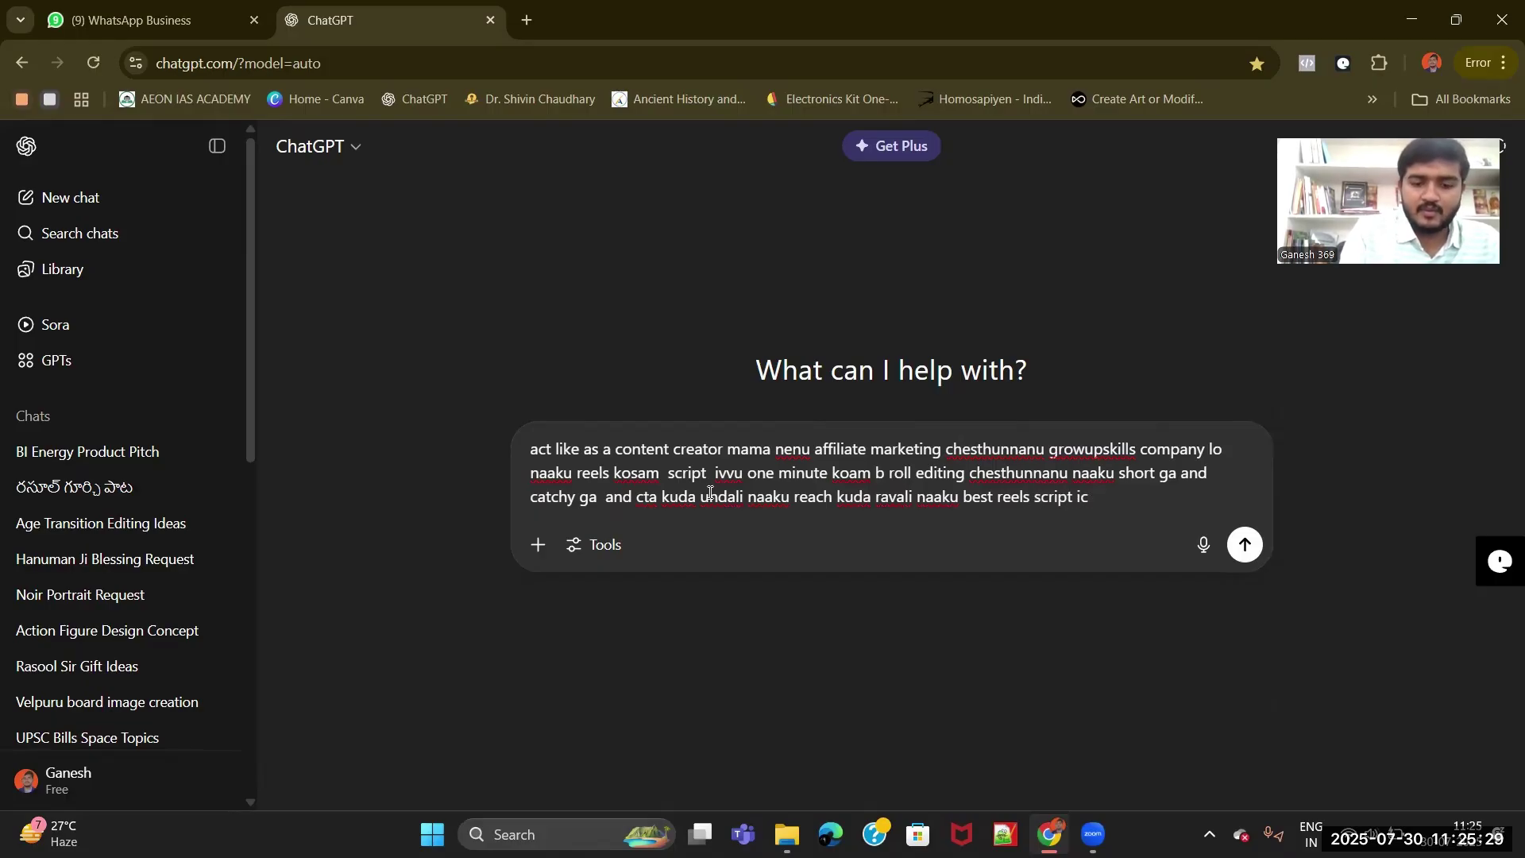
type("vvu")
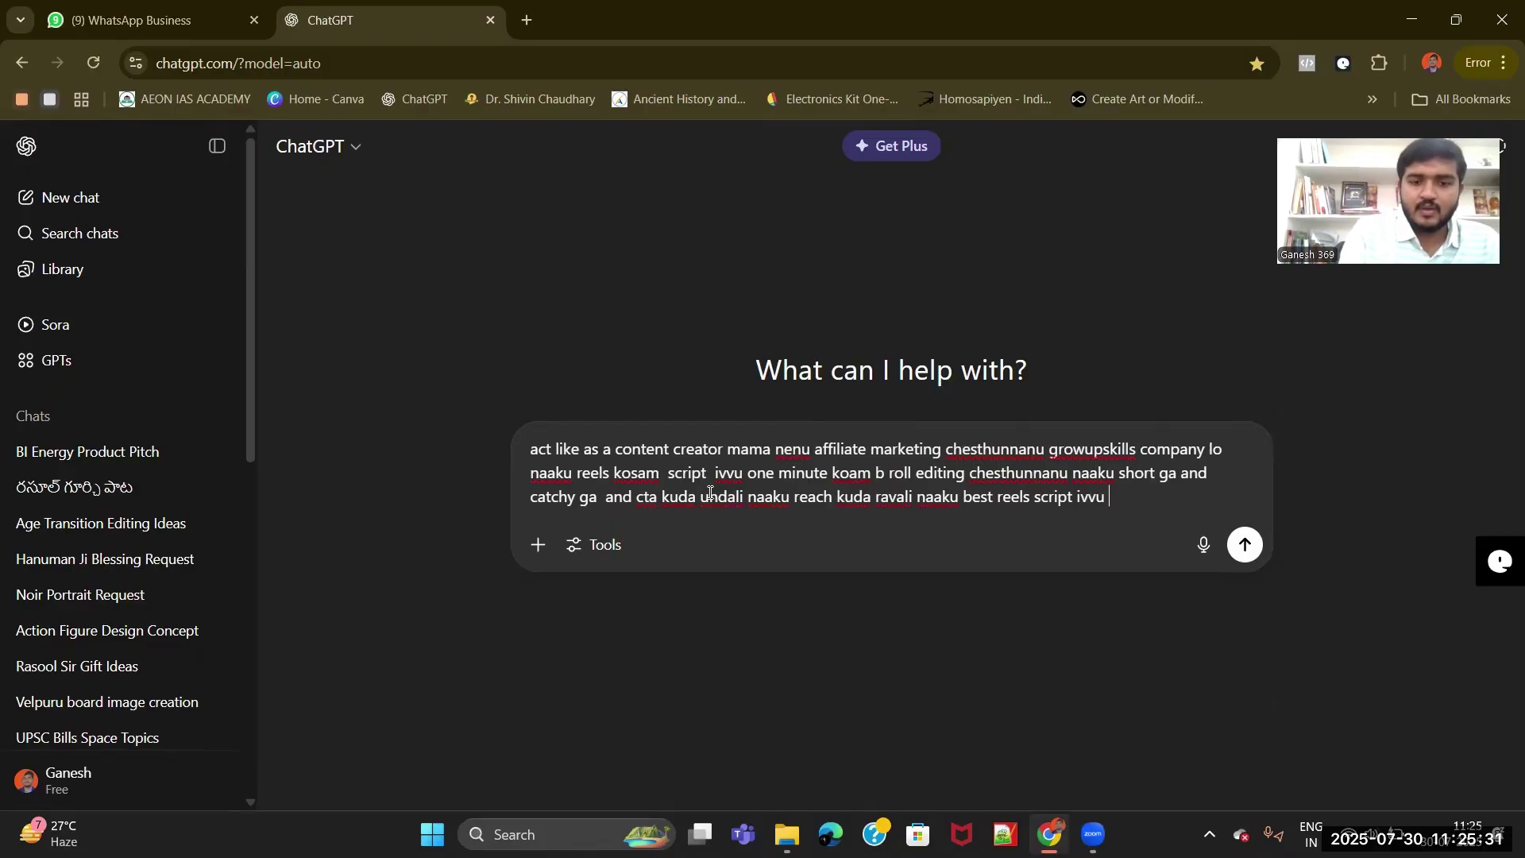
type(" 5")
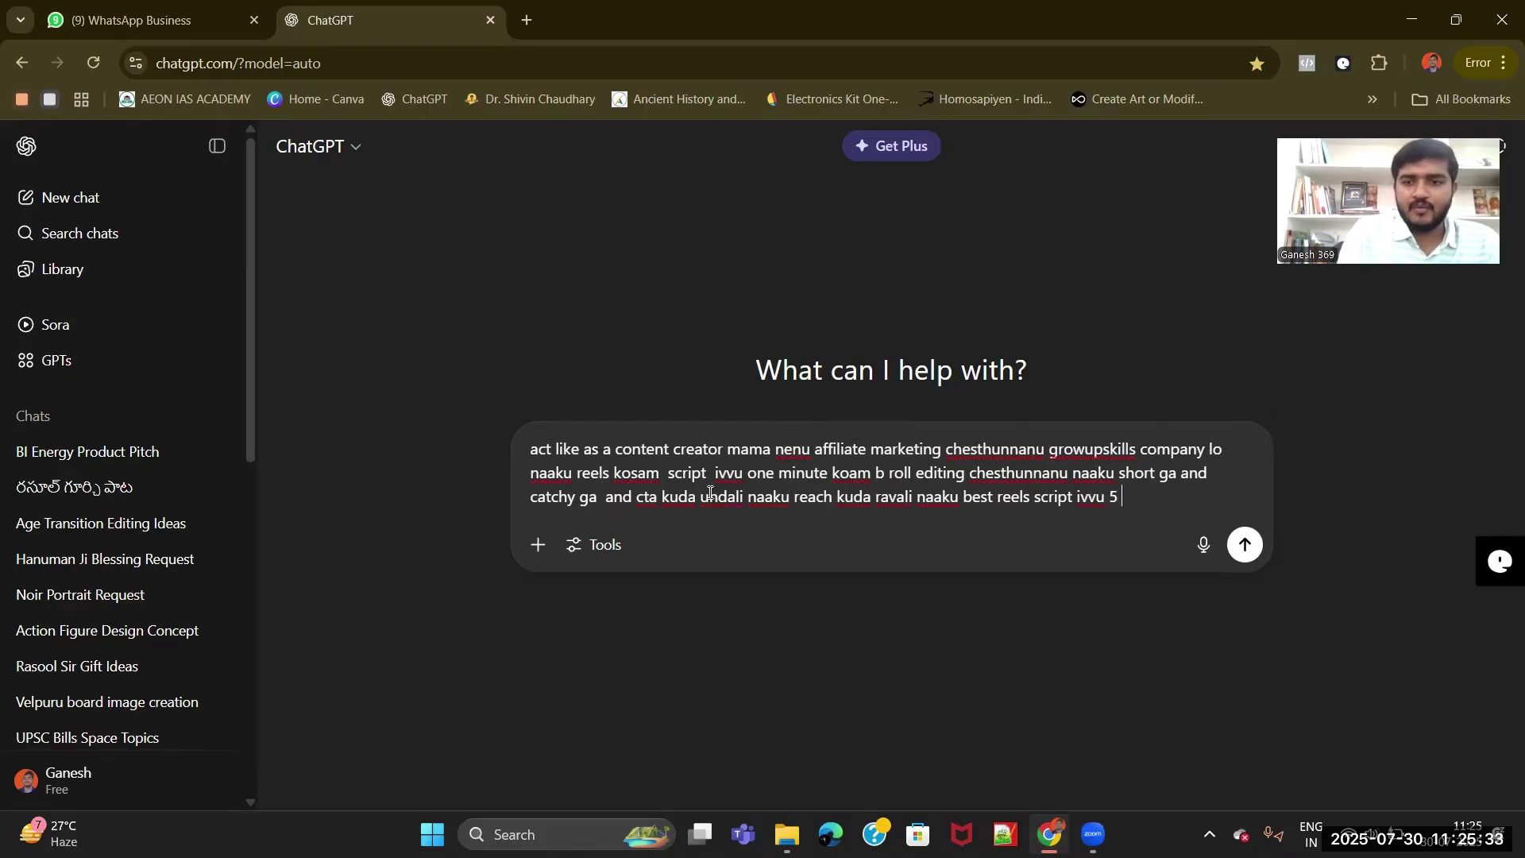
type(" vi")
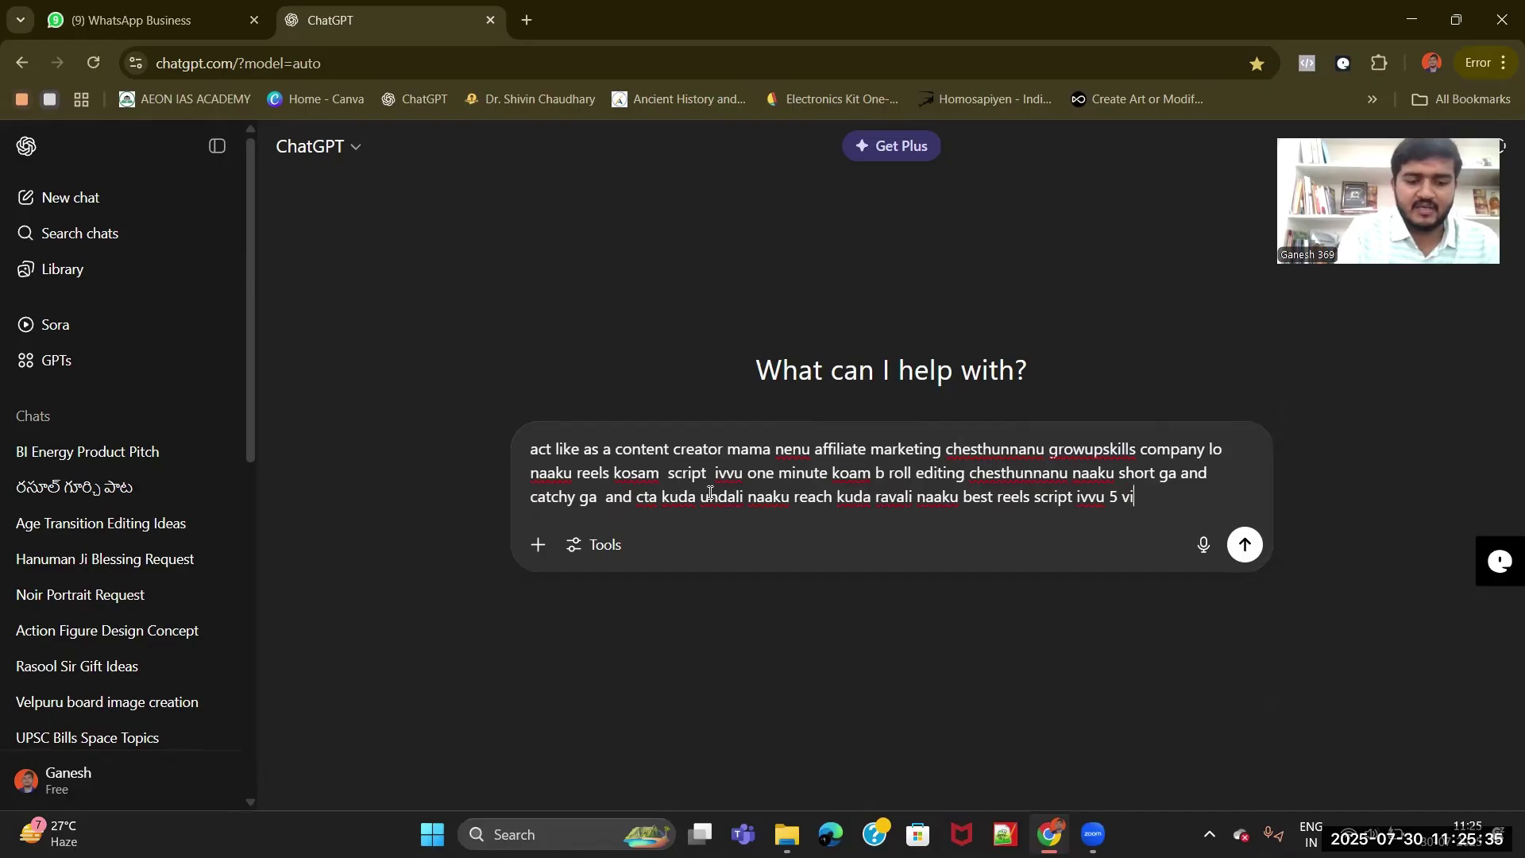
type("deos ki")
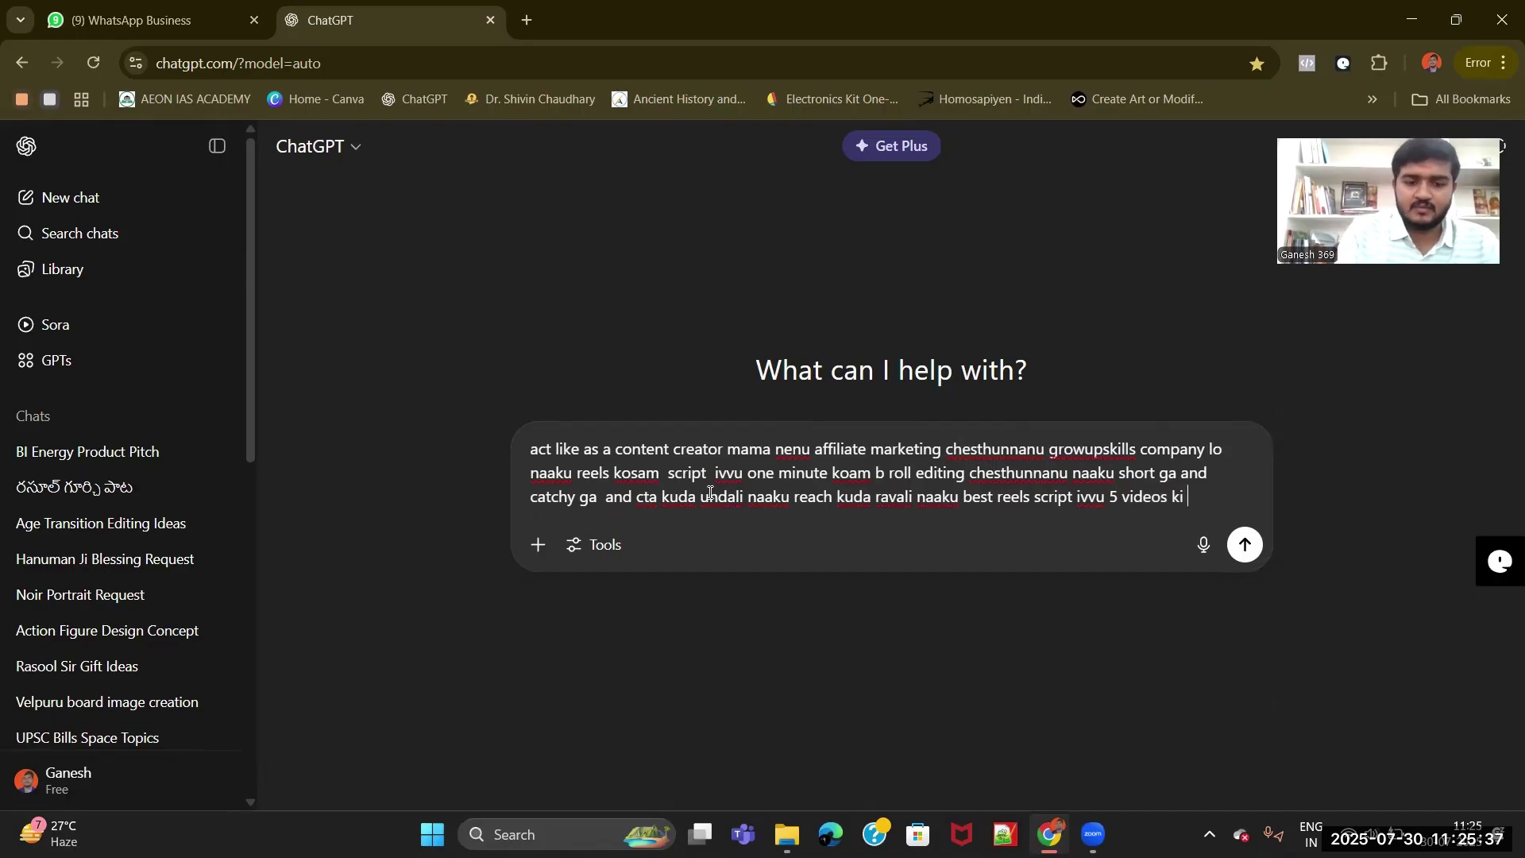
type(" ...")
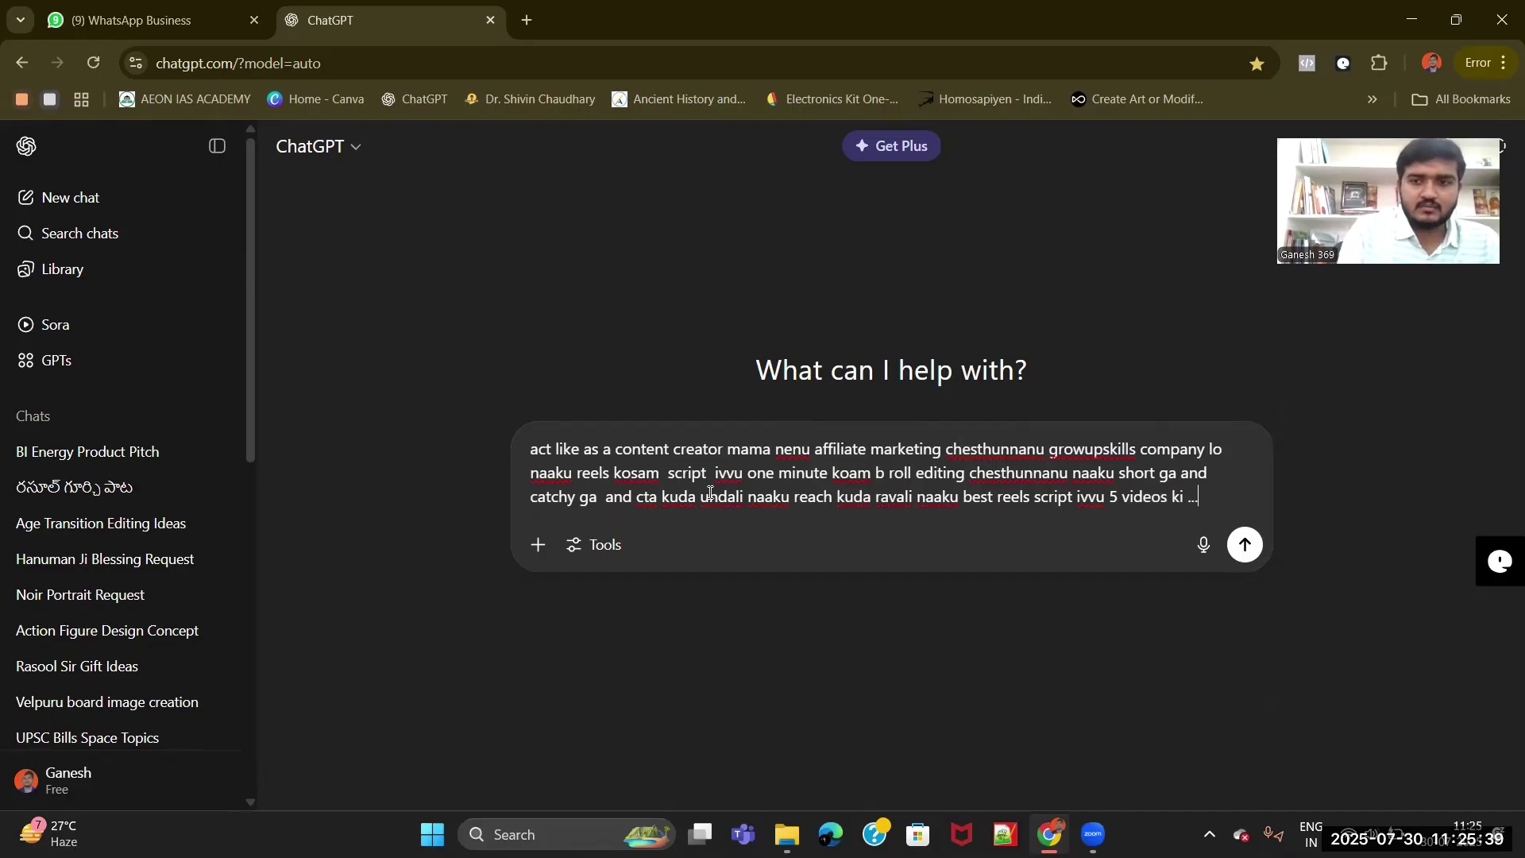
- Finish the prompt with the requirement "baga attarctive ga undali"
type(" ba")
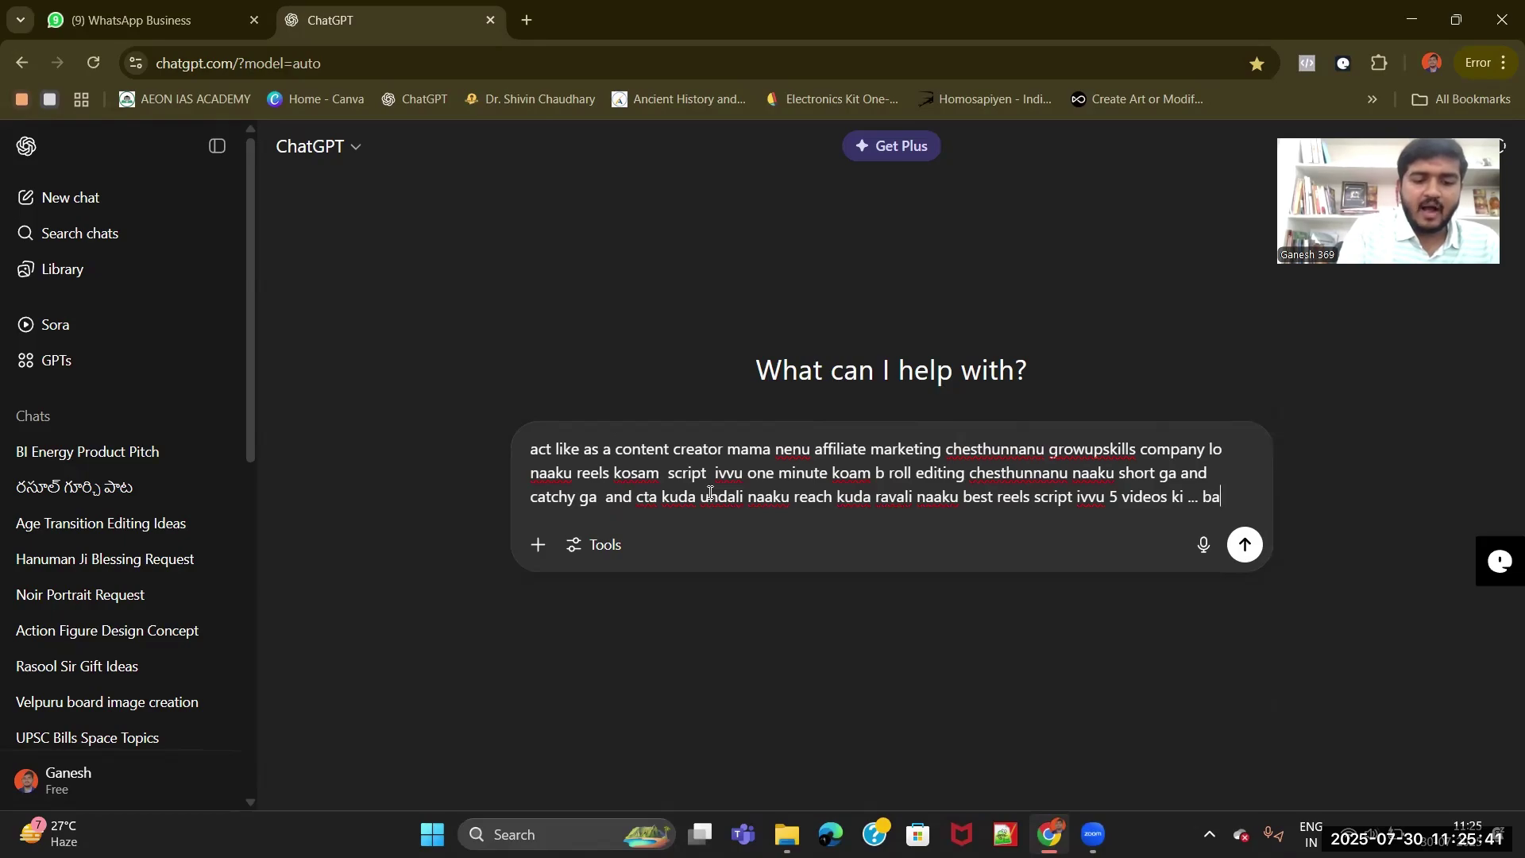
type("ga attarct")
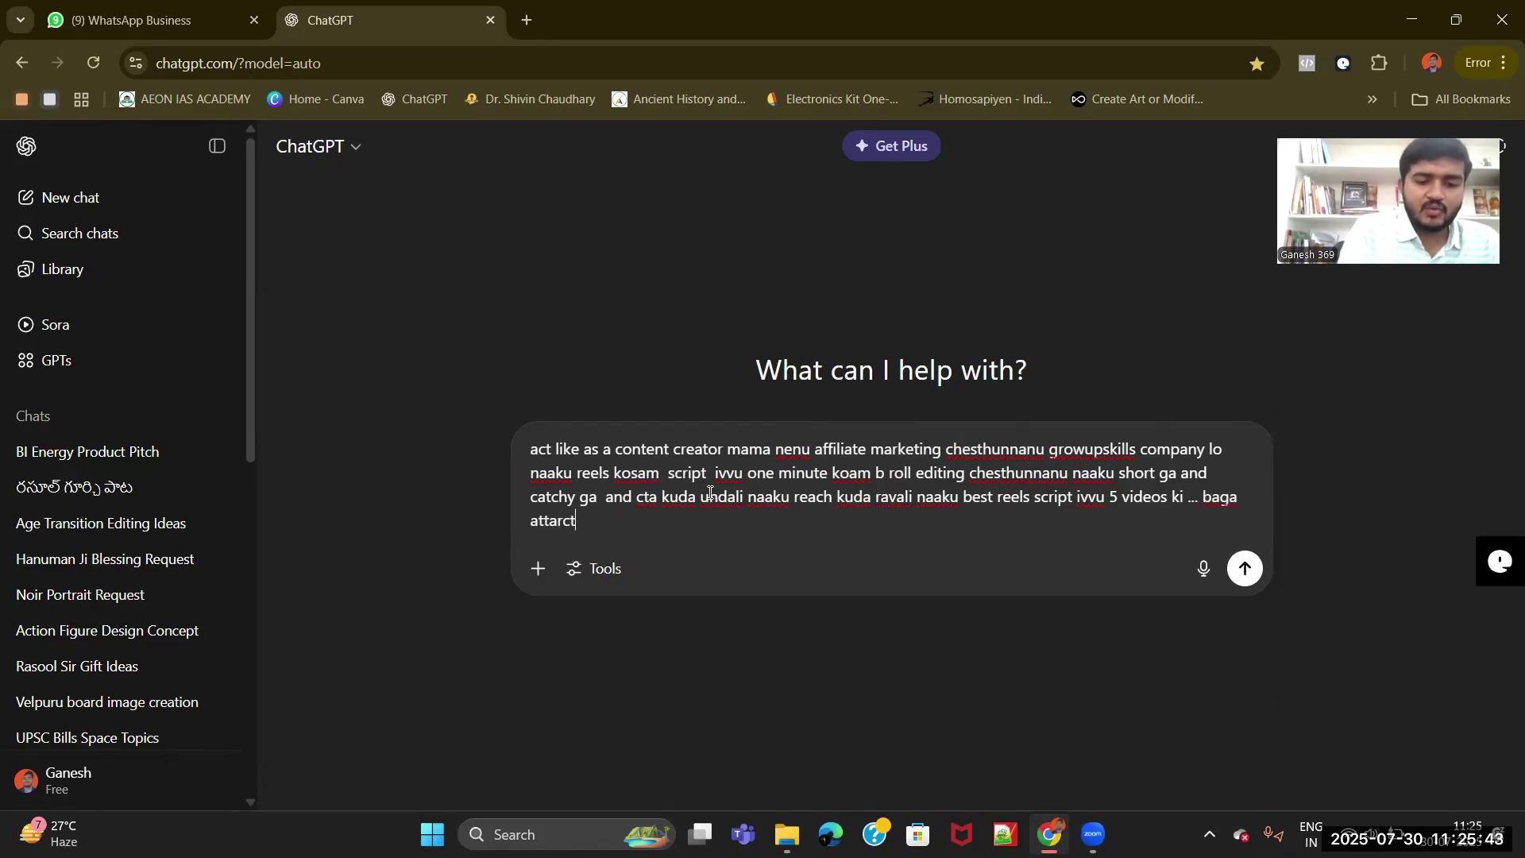
type("ive ga ")
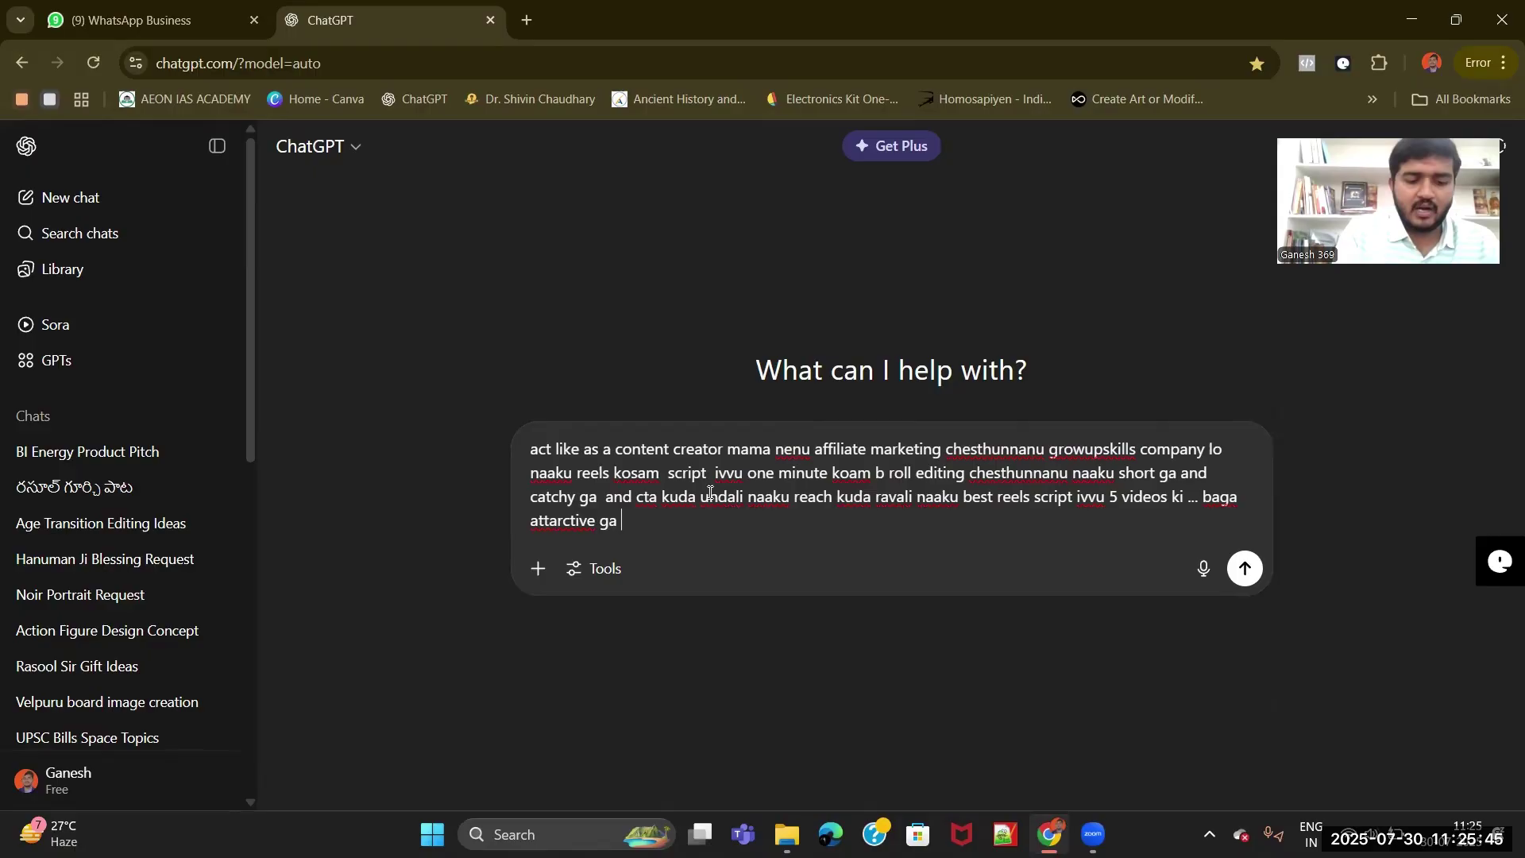
type("undali")
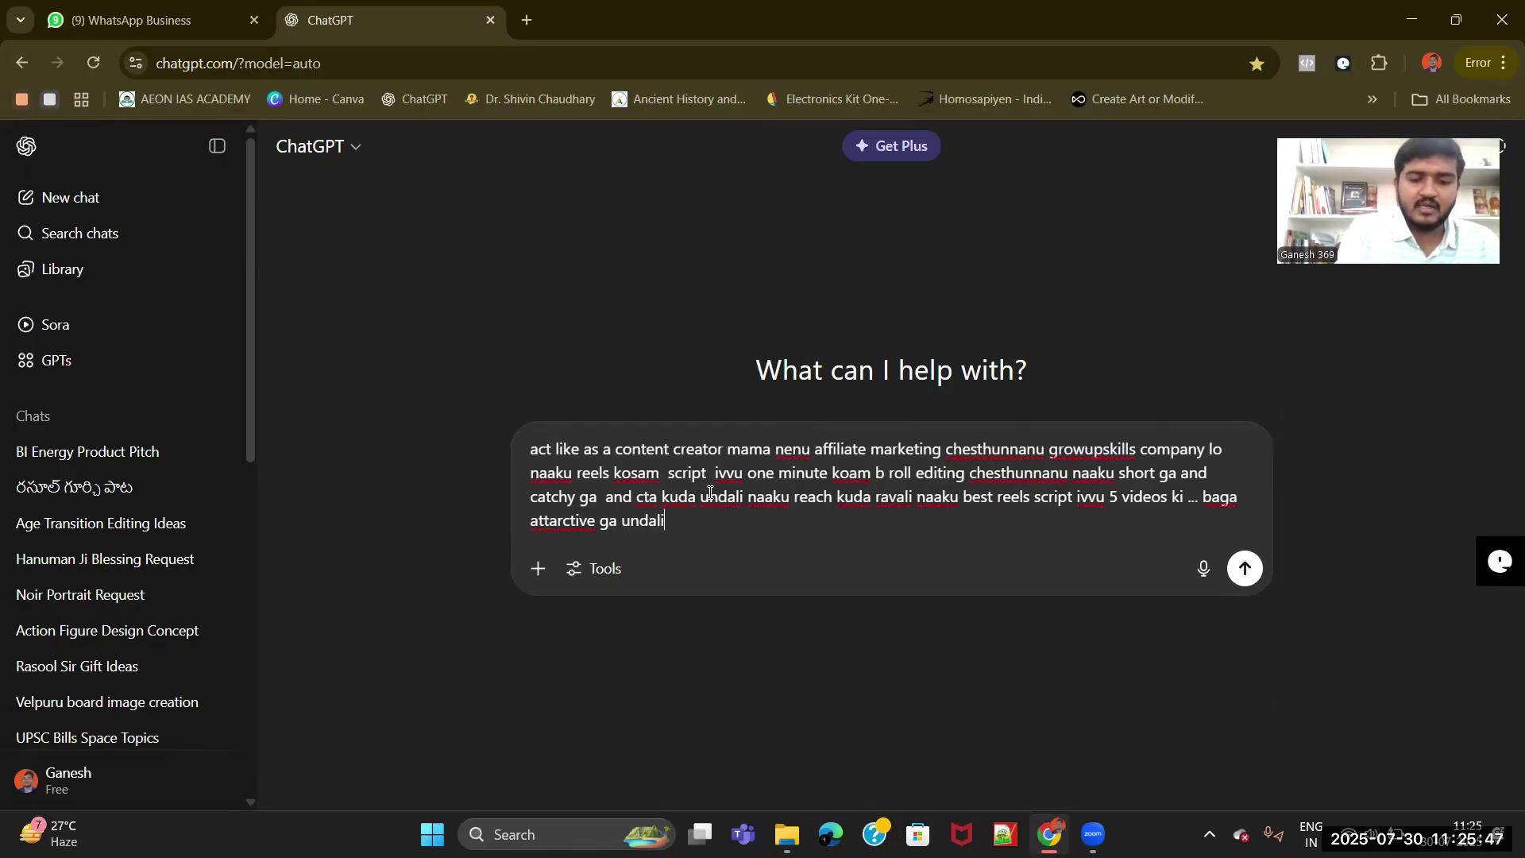
- Add commas after "content creator" and before "naaku reach", and correct "koam" to "kosam" in the prompt
left_click(723, 450)
type(",")
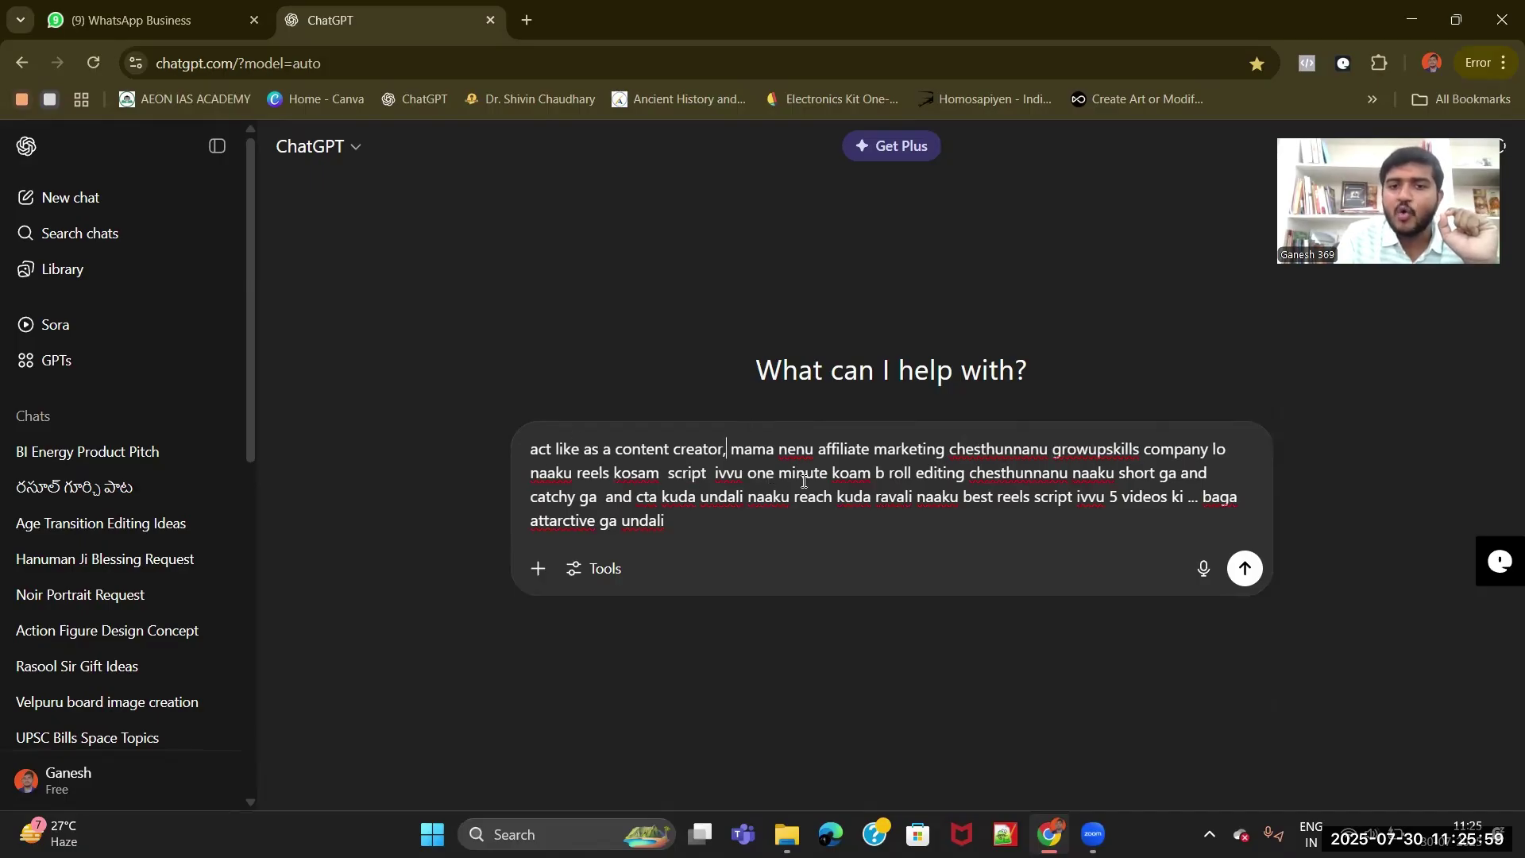
left_click(850, 474)
type("s")
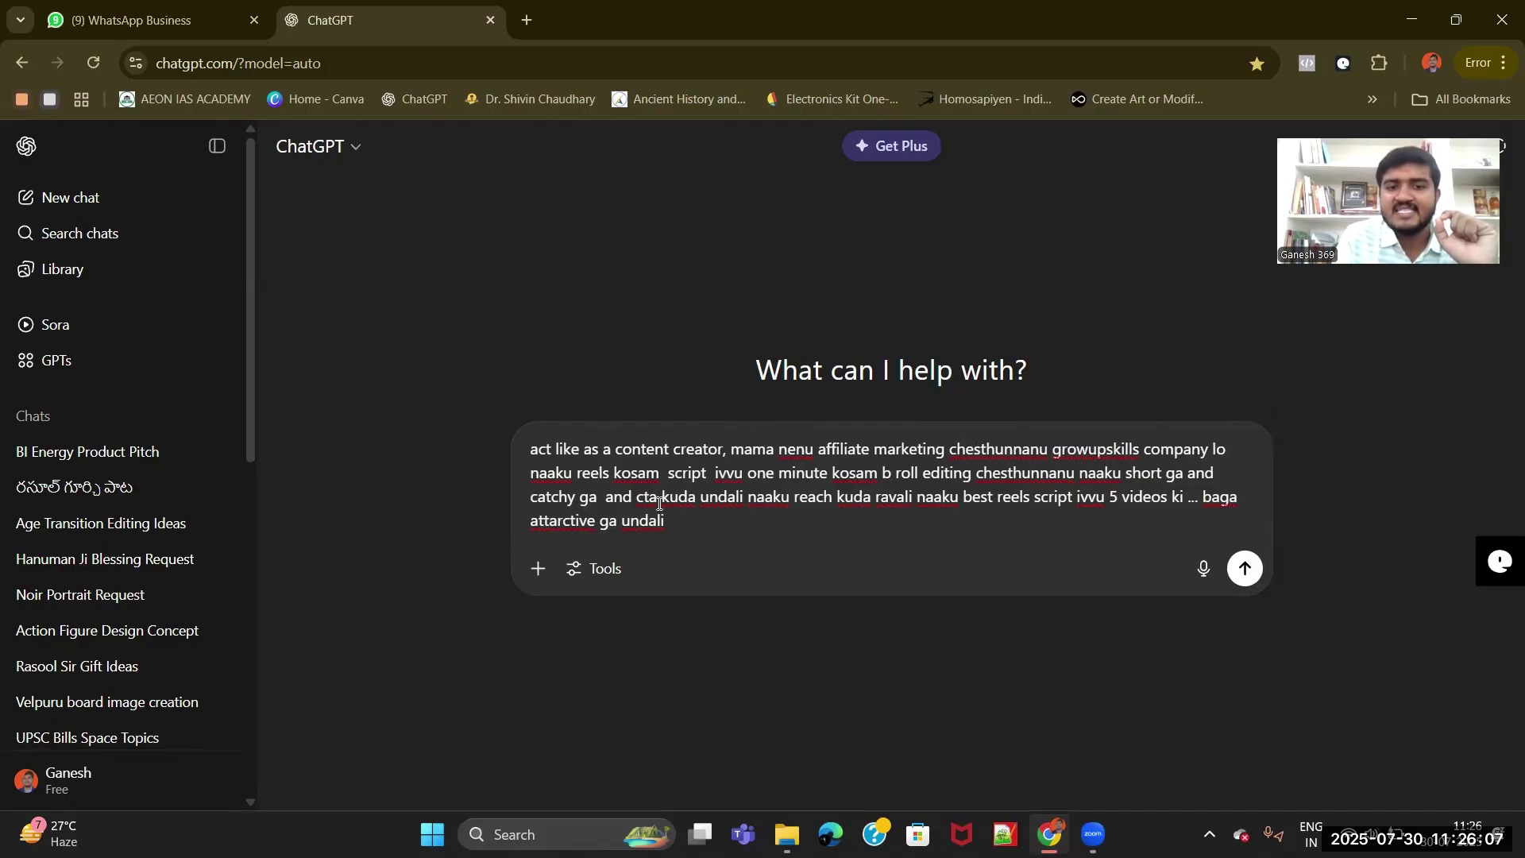
left_click(748, 499)
type(",")
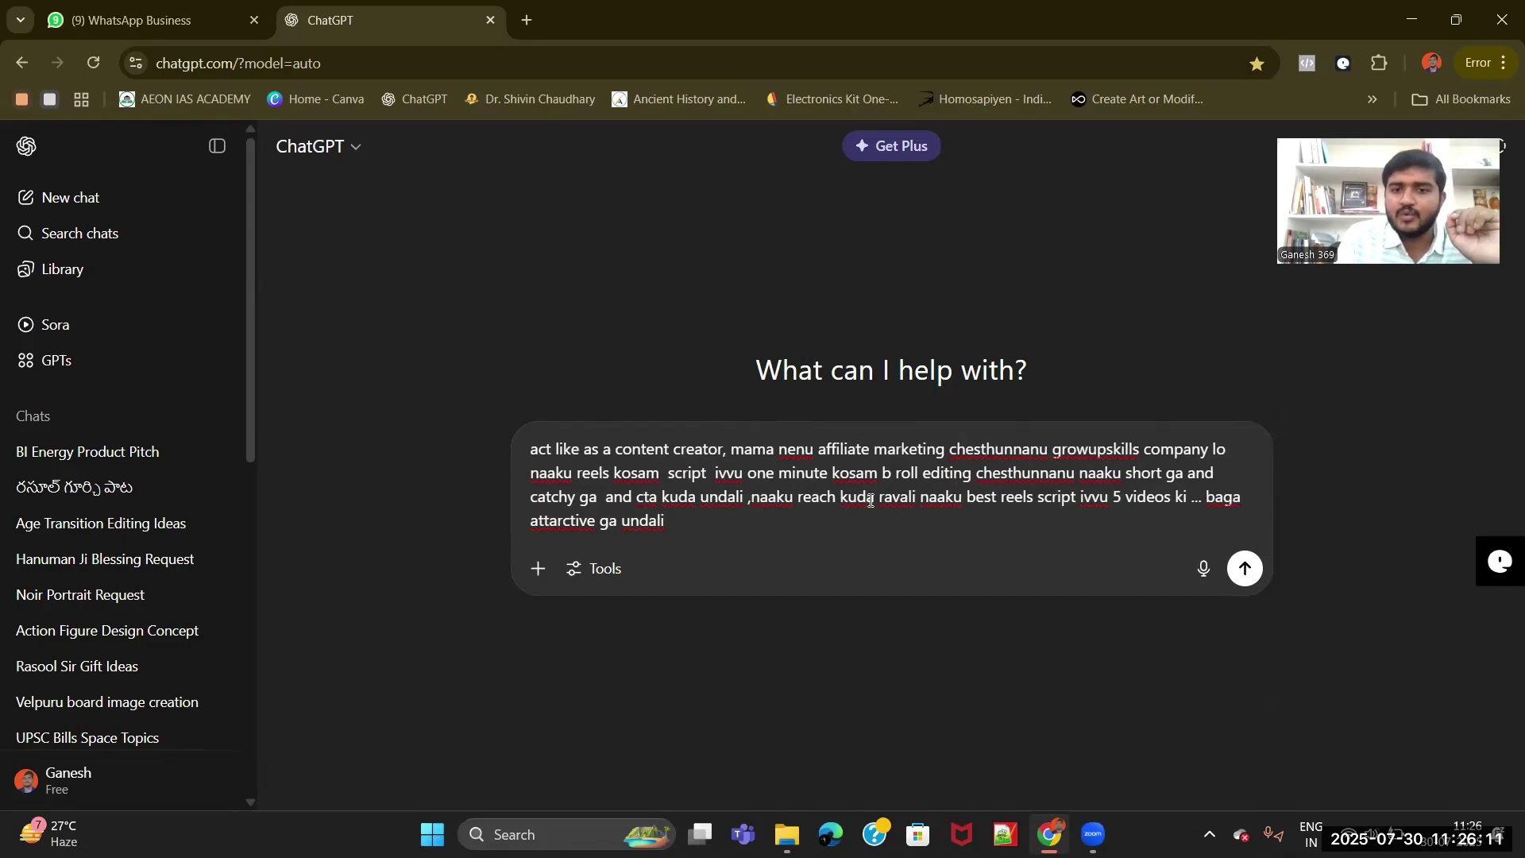
- Add a comma after "ravali" in the prompt and submit it to ChatGPT
left_click(922, 498)
type(",")
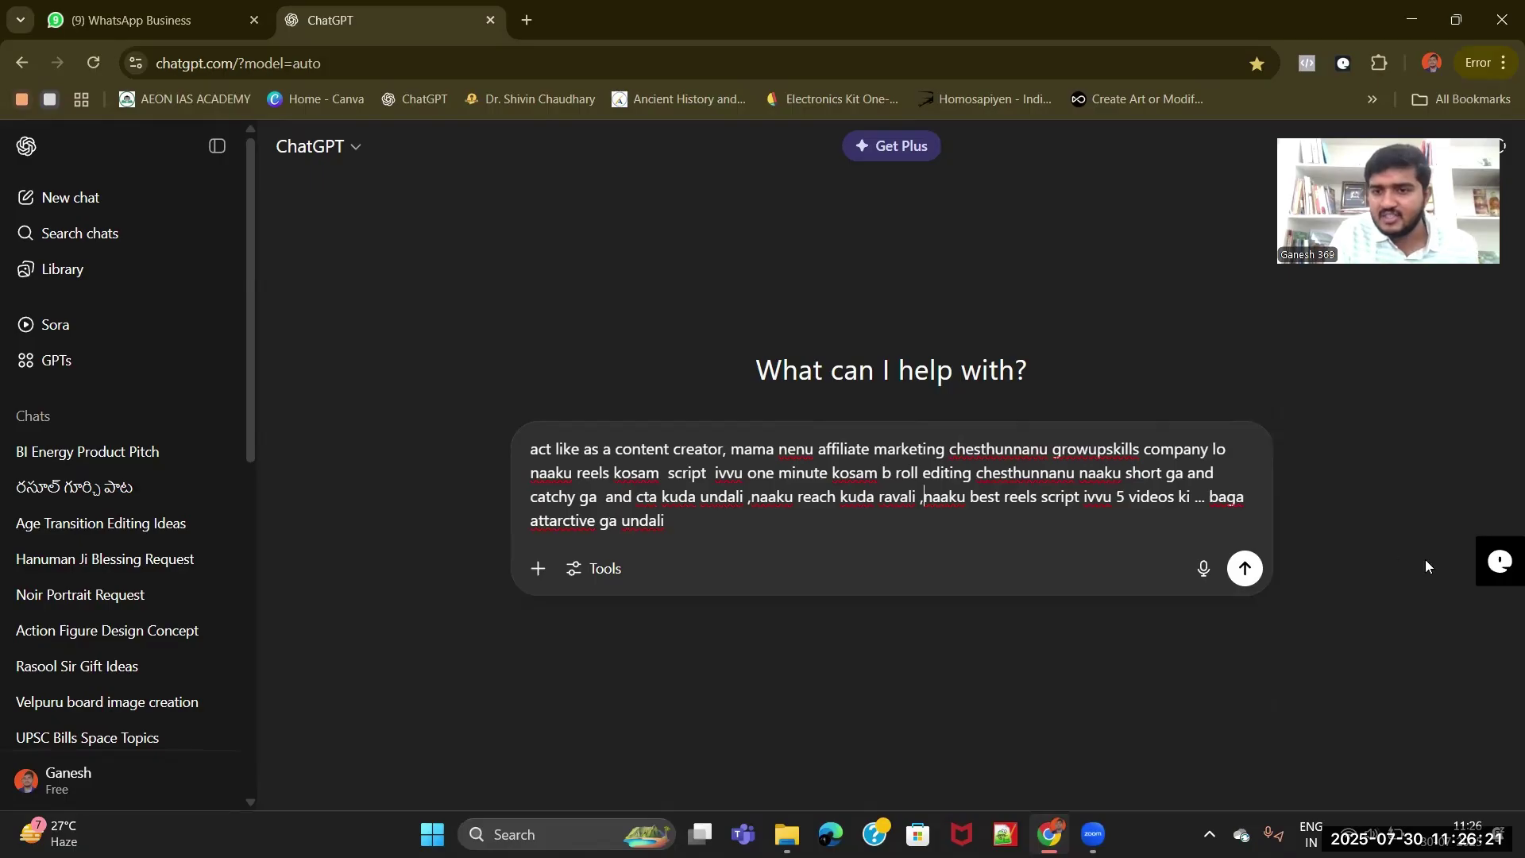
left_click(1244, 568)
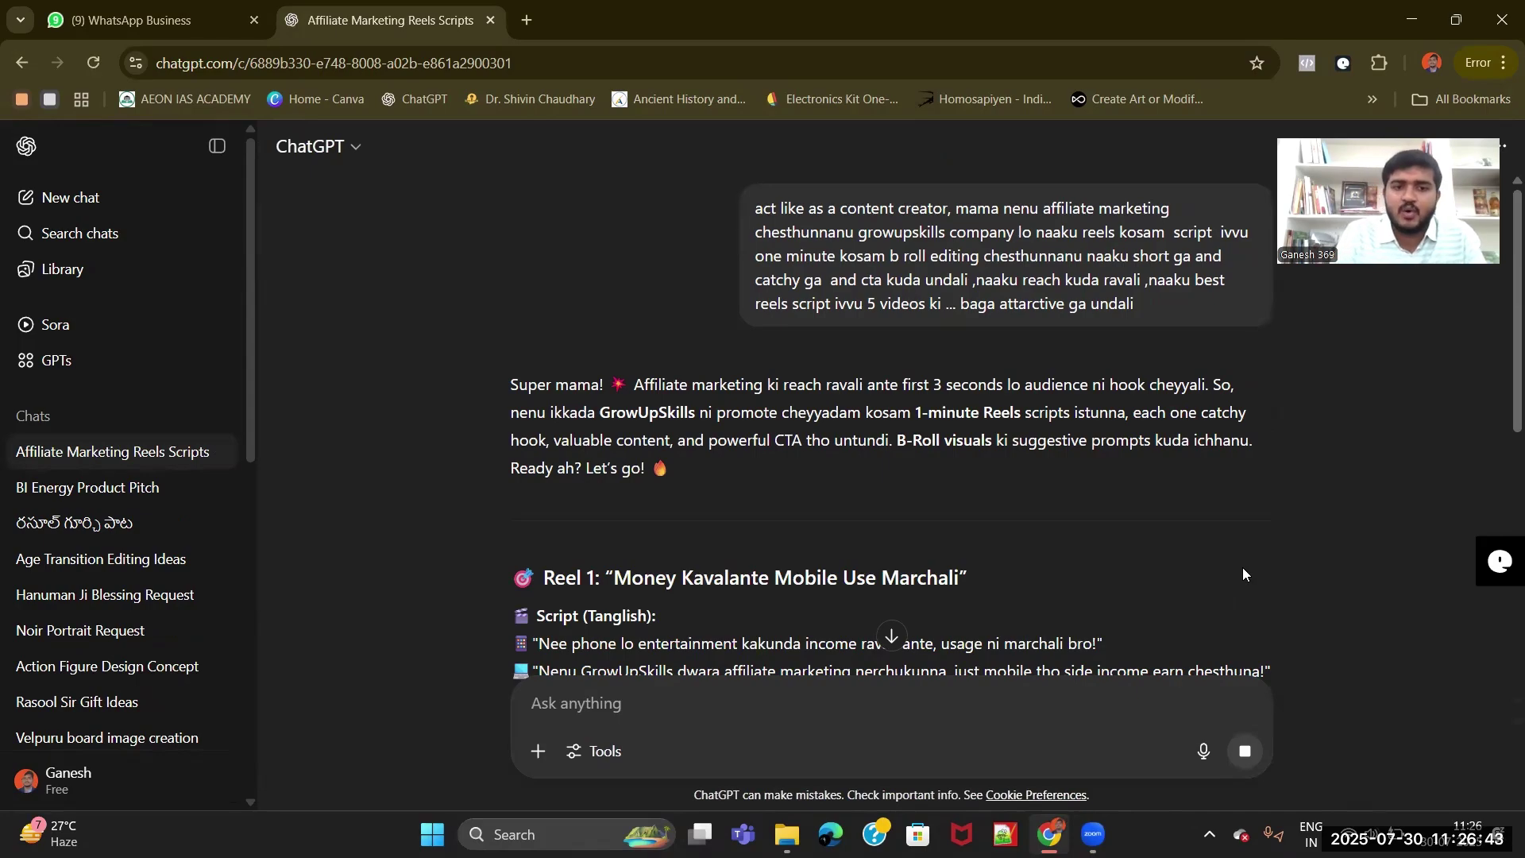
- Read the response's introduction and the Reel 1 script, including its hook, CTA and B-roll prompts
scroll(1242, 567, "down", 2)
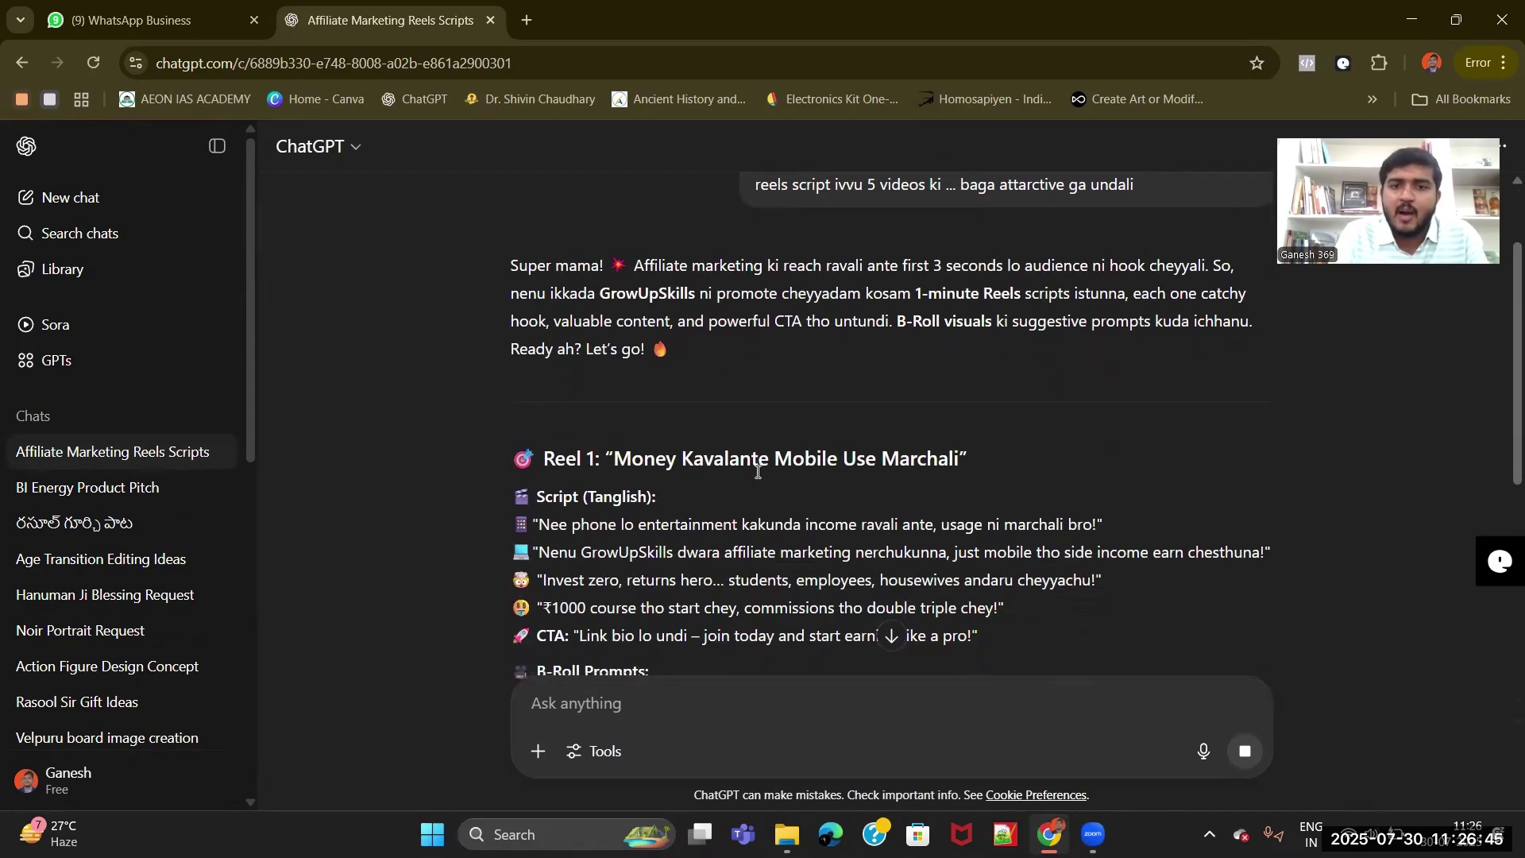
scroll(759, 472, "down", 1)
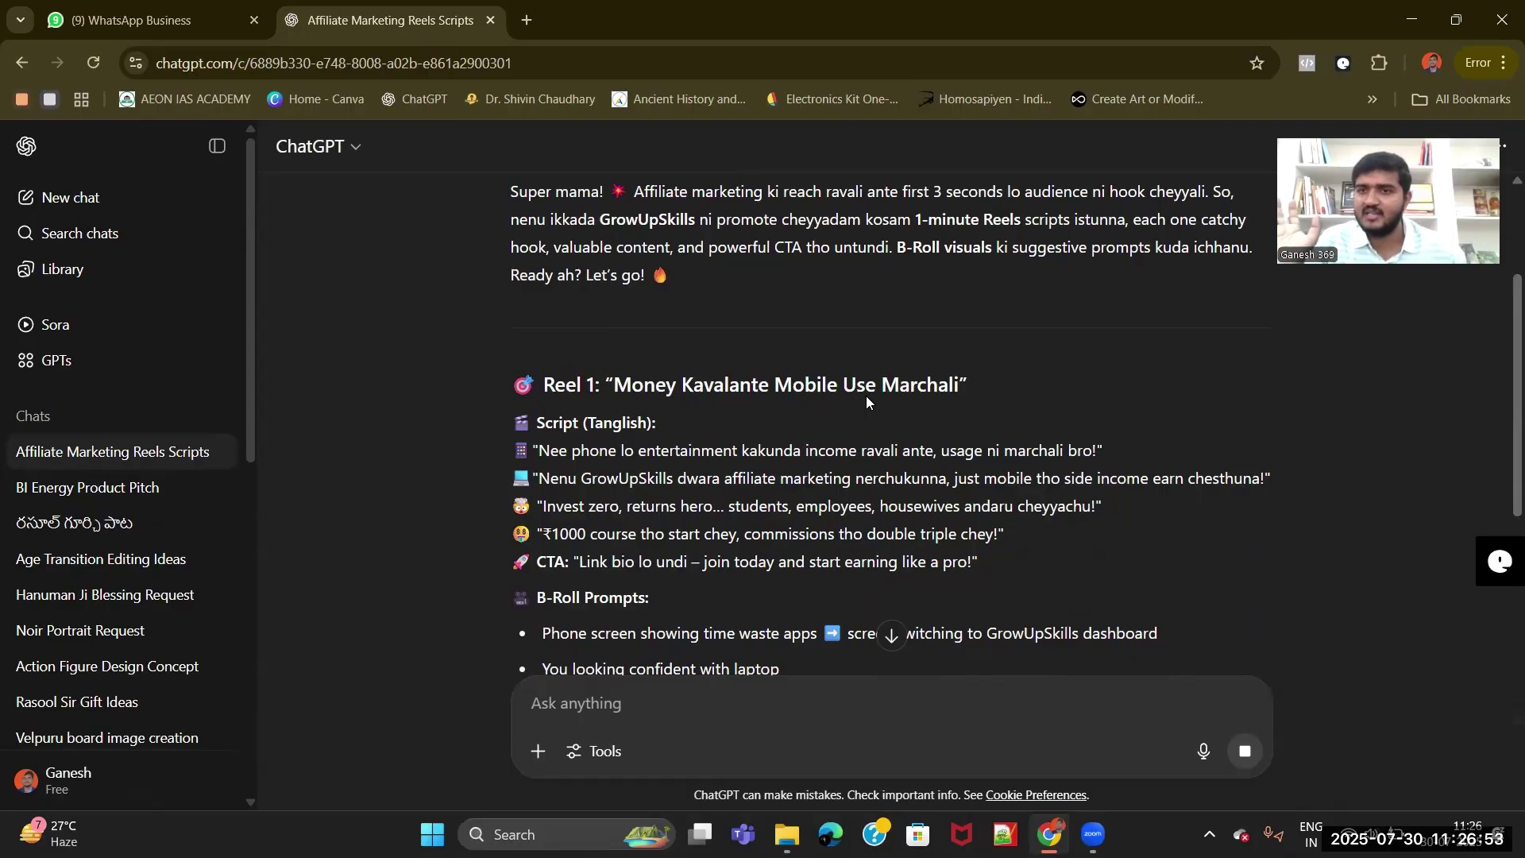
scroll(869, 403, "down", 1)
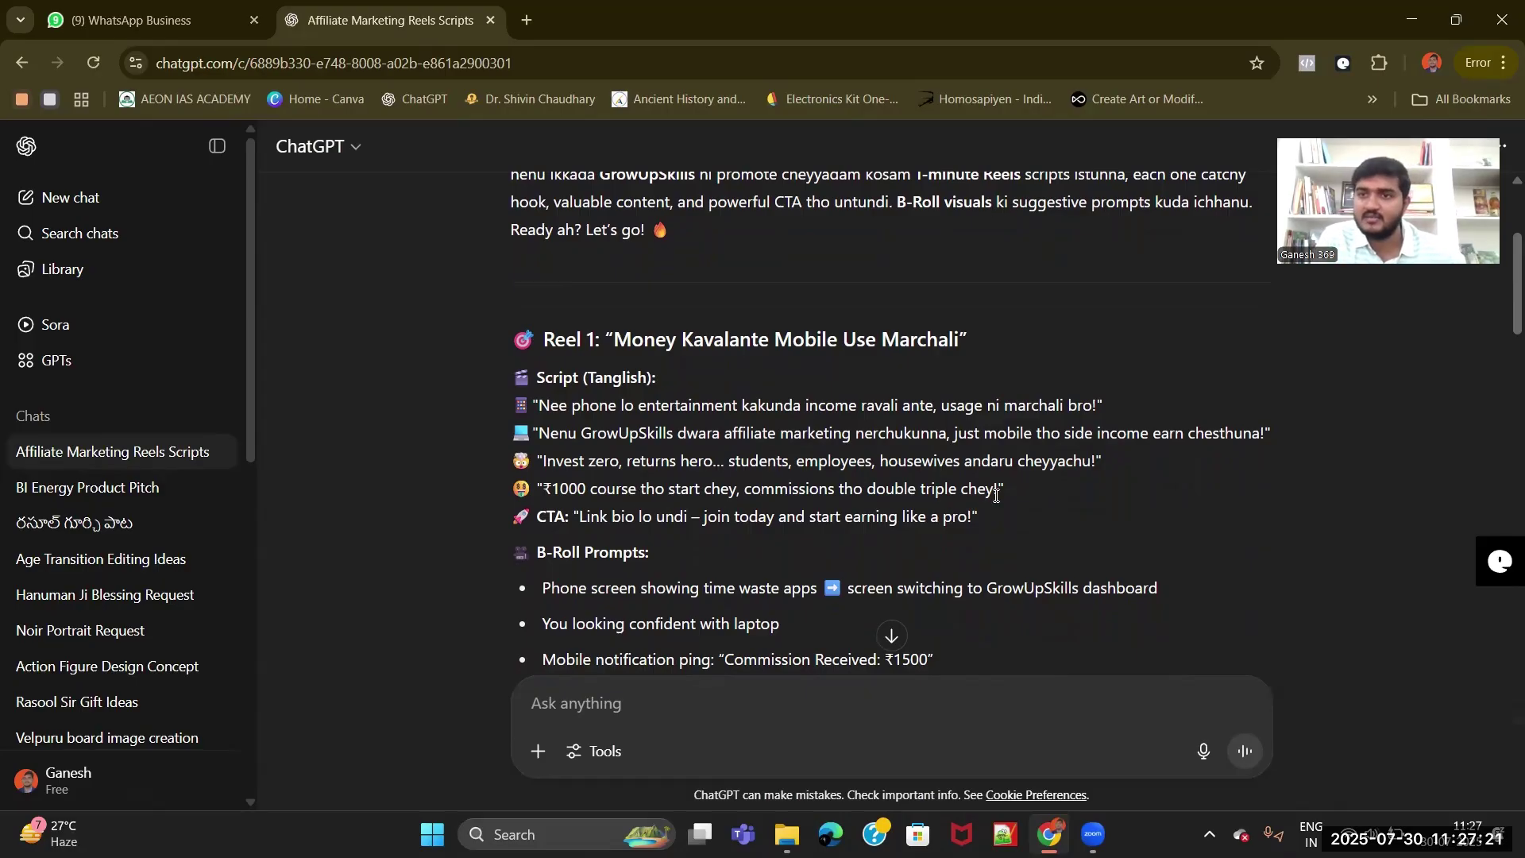
scroll(995, 494, "down", 1)
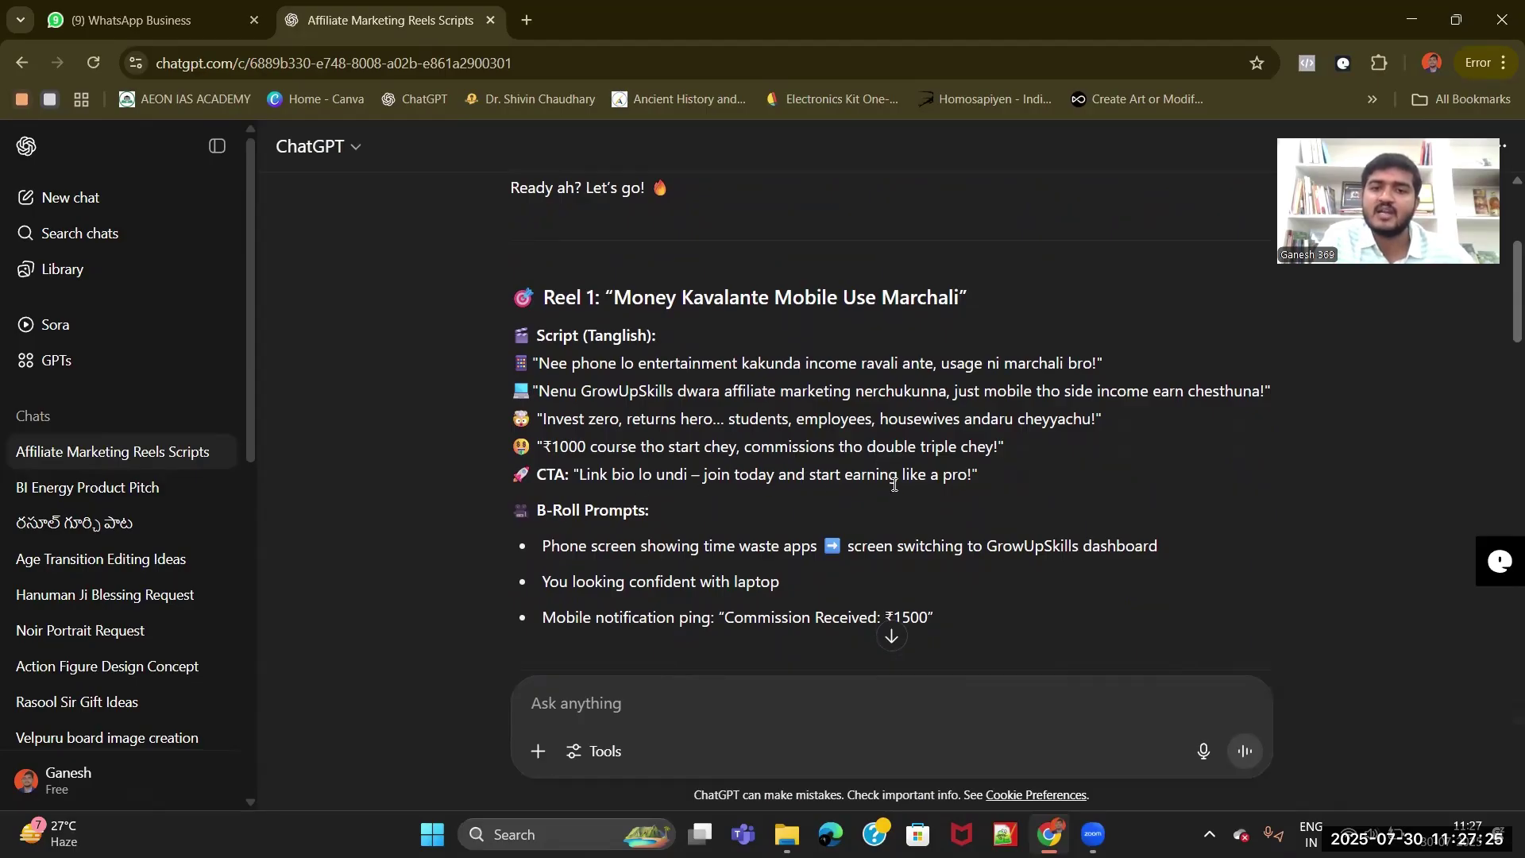
scroll(994, 485, "down", 2)
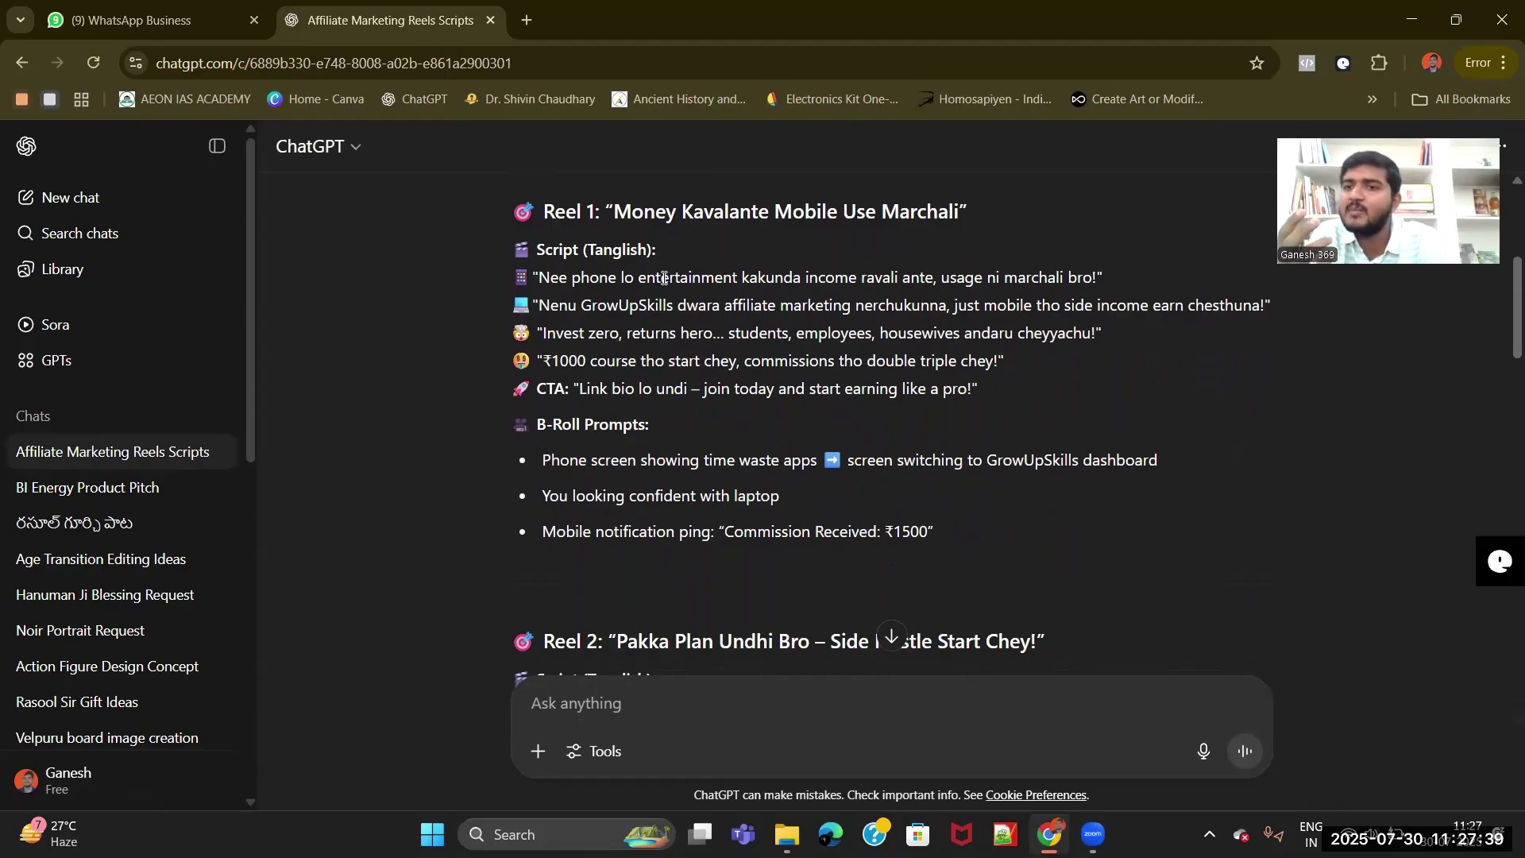
scroll(579, 379, "down", 1)
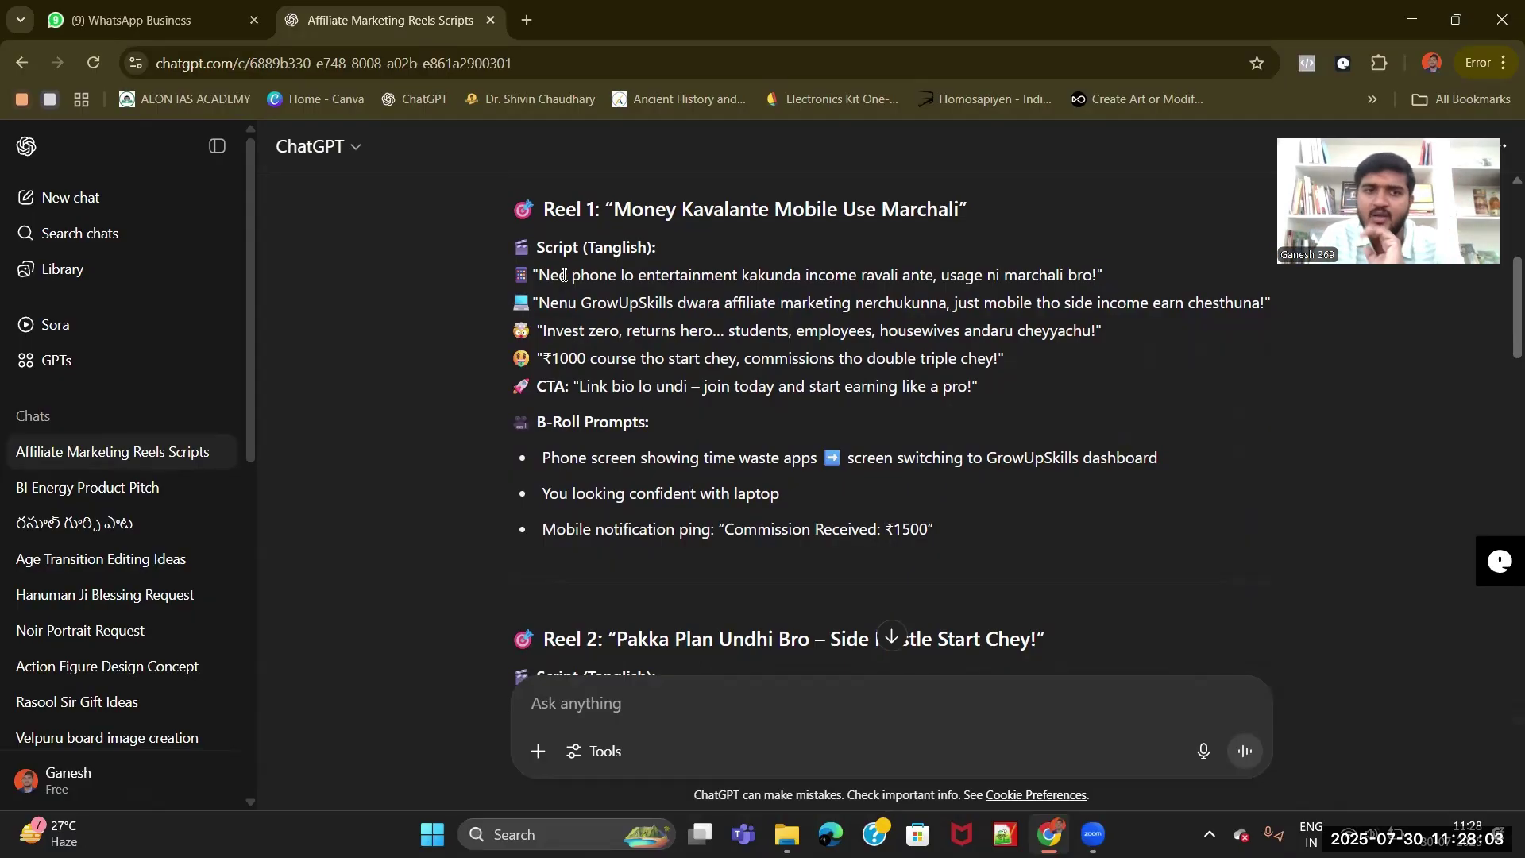
scroll(530, 332, "down", 1)
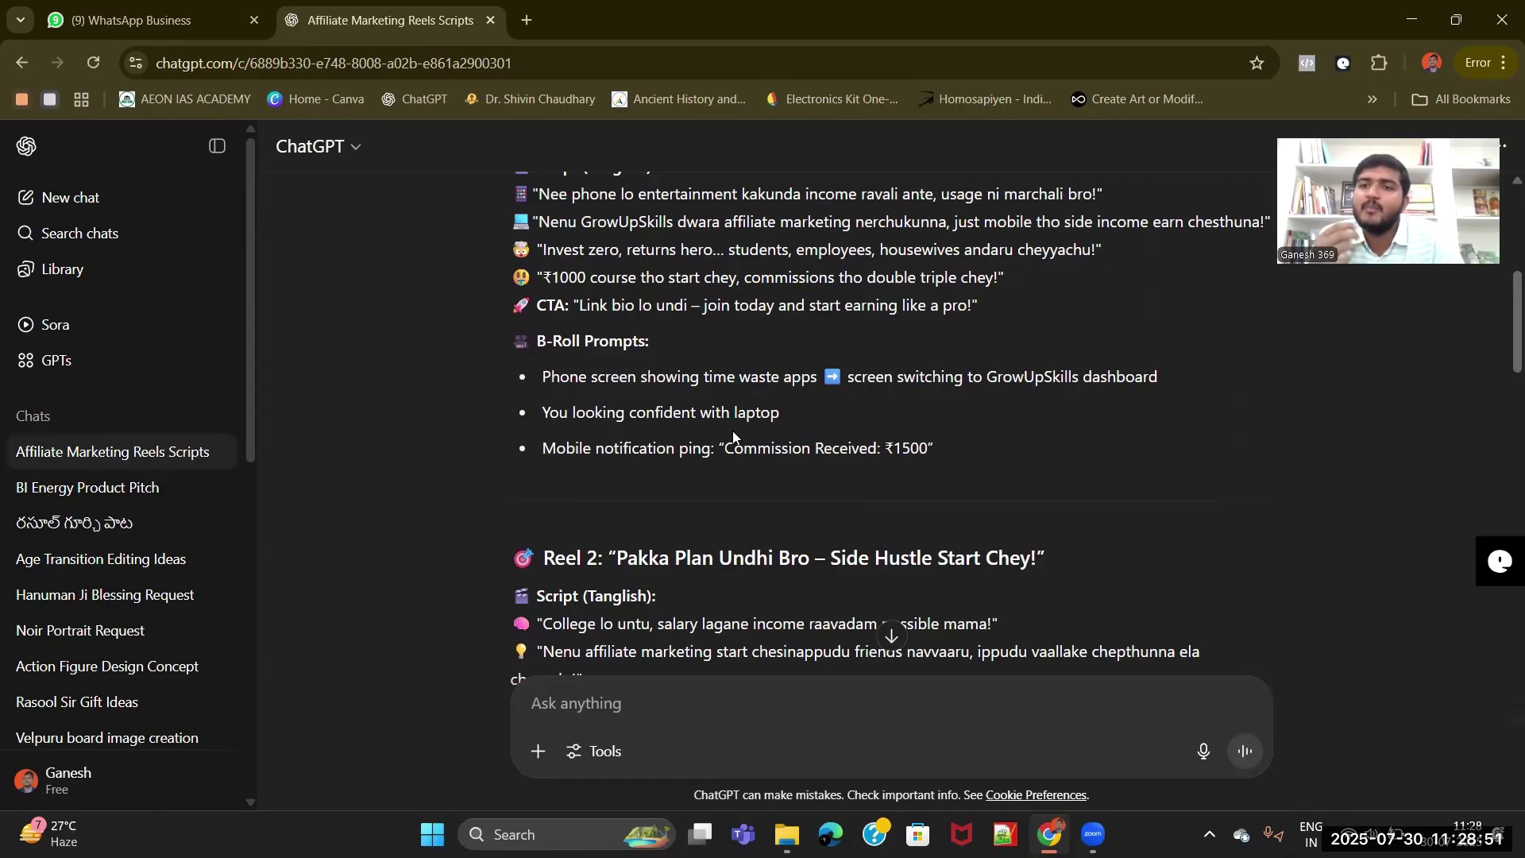
scroll(733, 432, "down", 3)
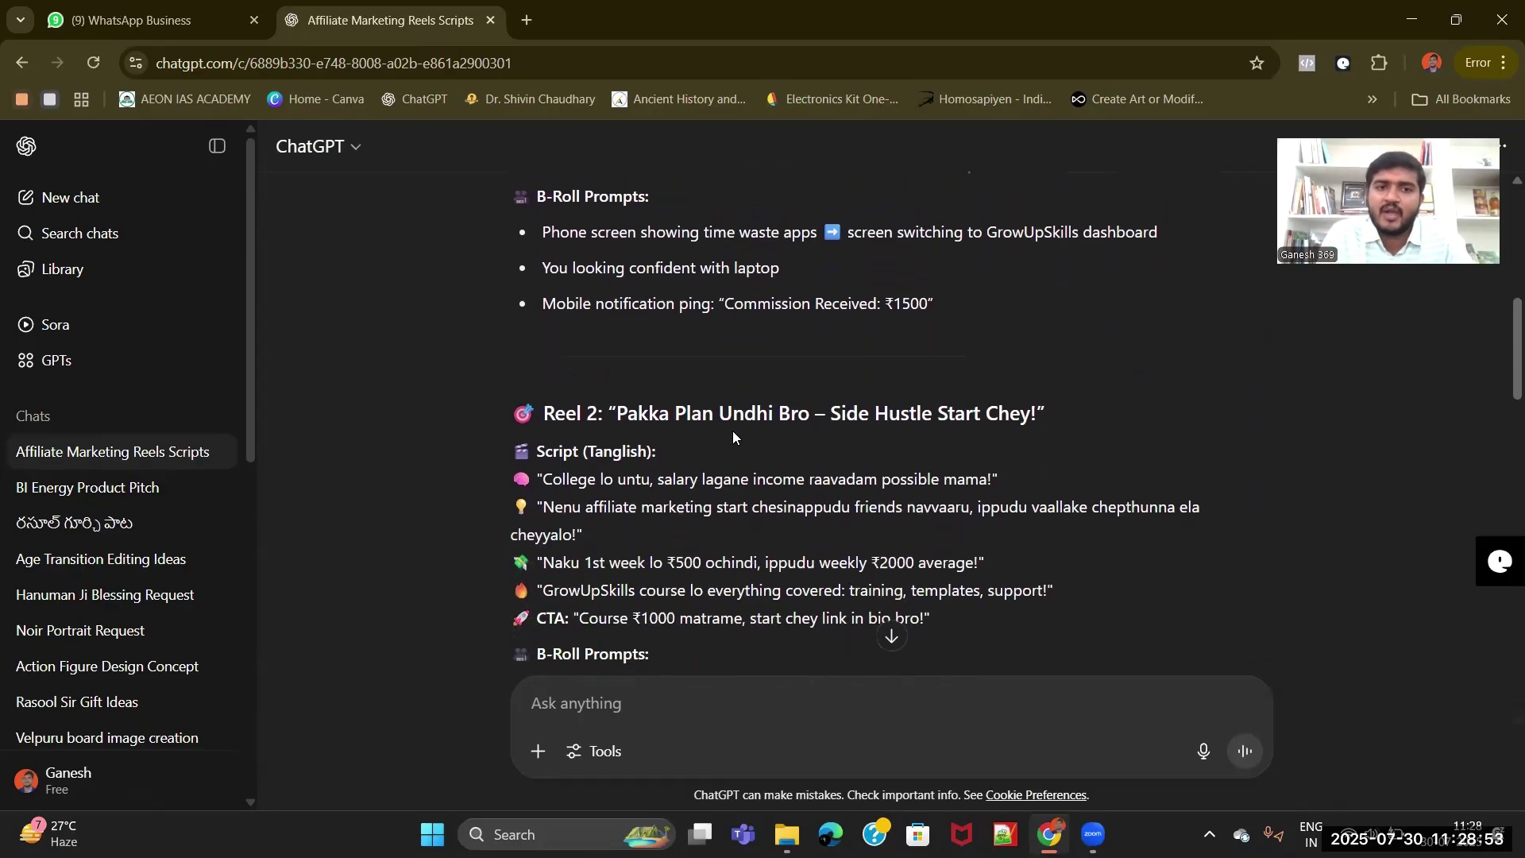
scroll(712, 371, "up", 4)
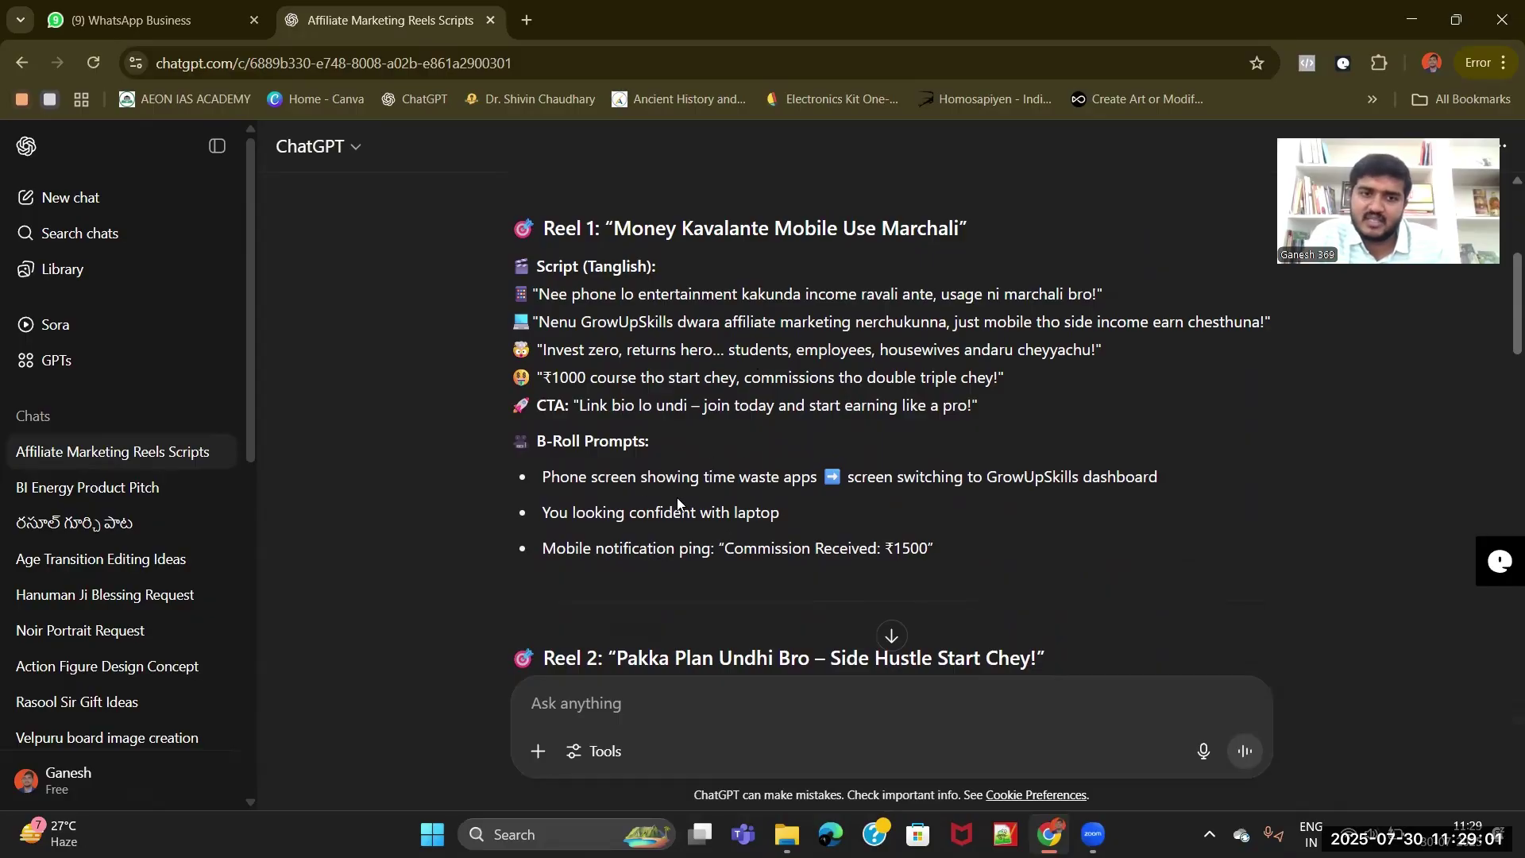
- Examine the Reel 2 script with its dialogue lines, CTA and B-roll prompts
scroll(678, 497, "down", 2)
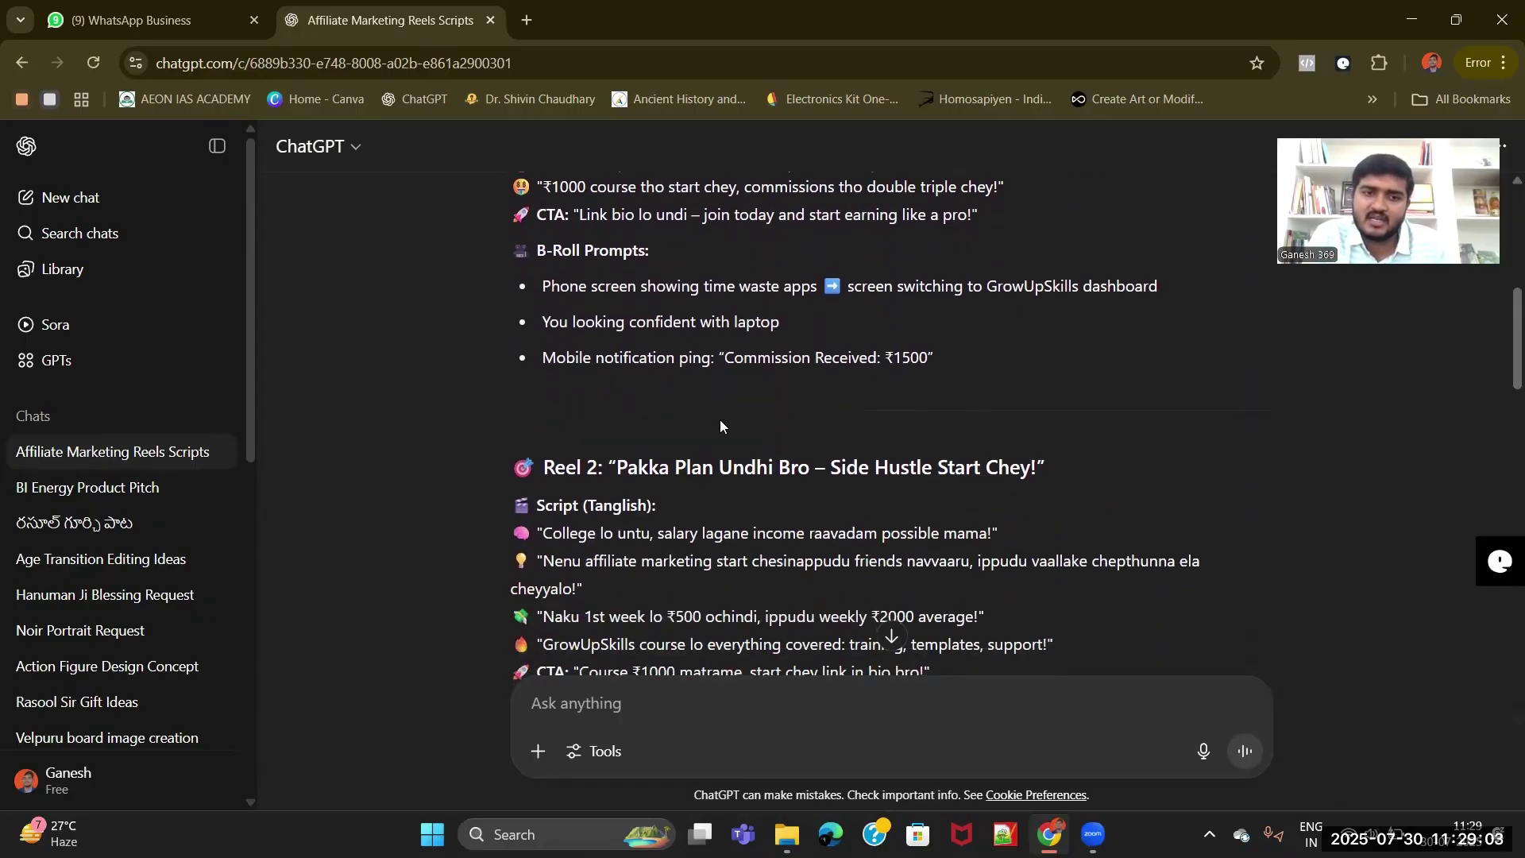
scroll(720, 425, "down", 1)
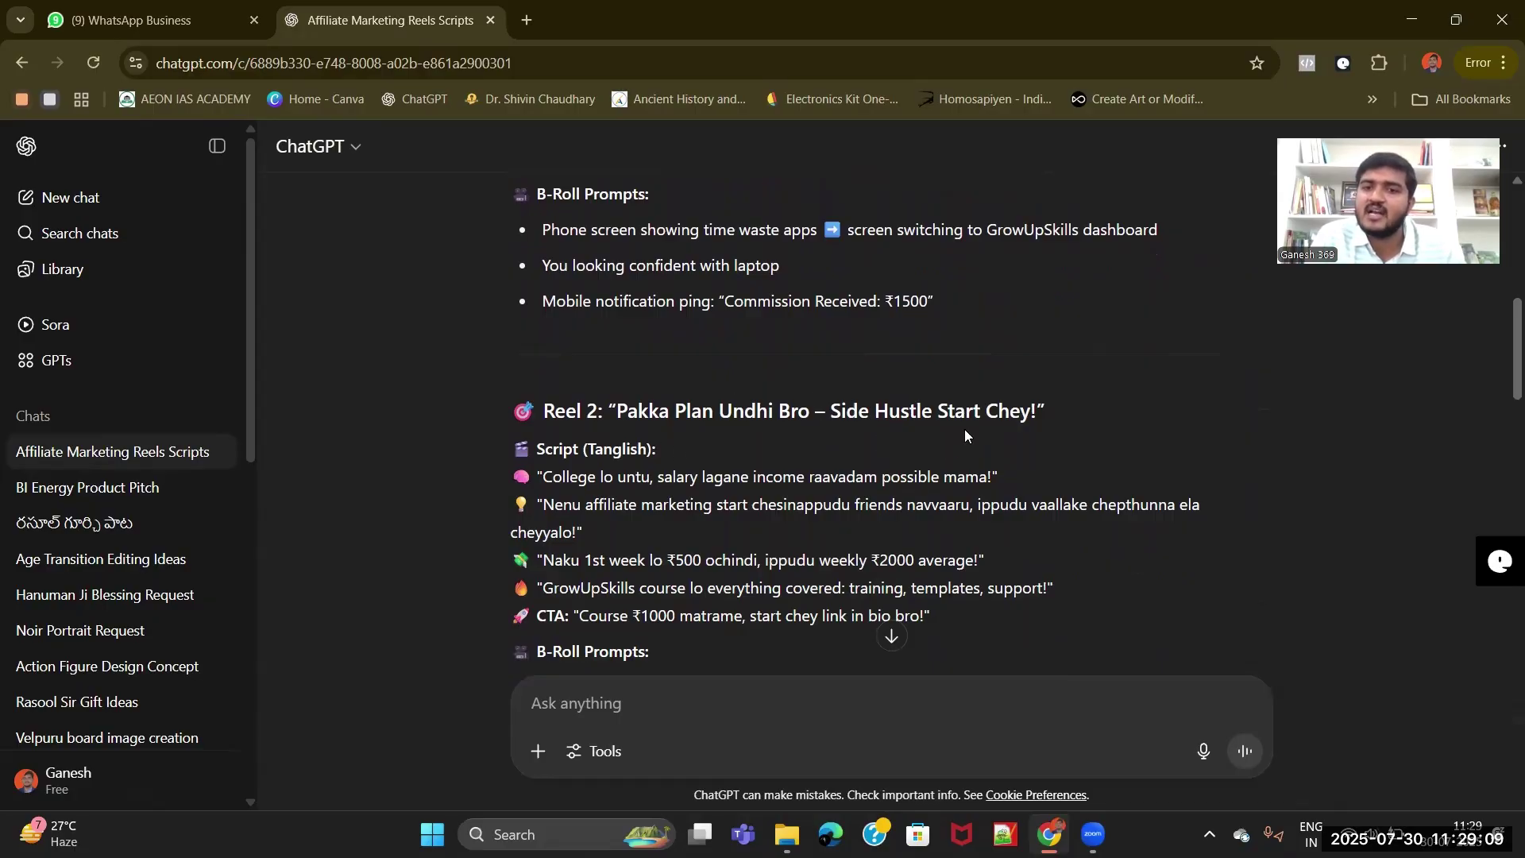
scroll(905, 457, "down", 3)
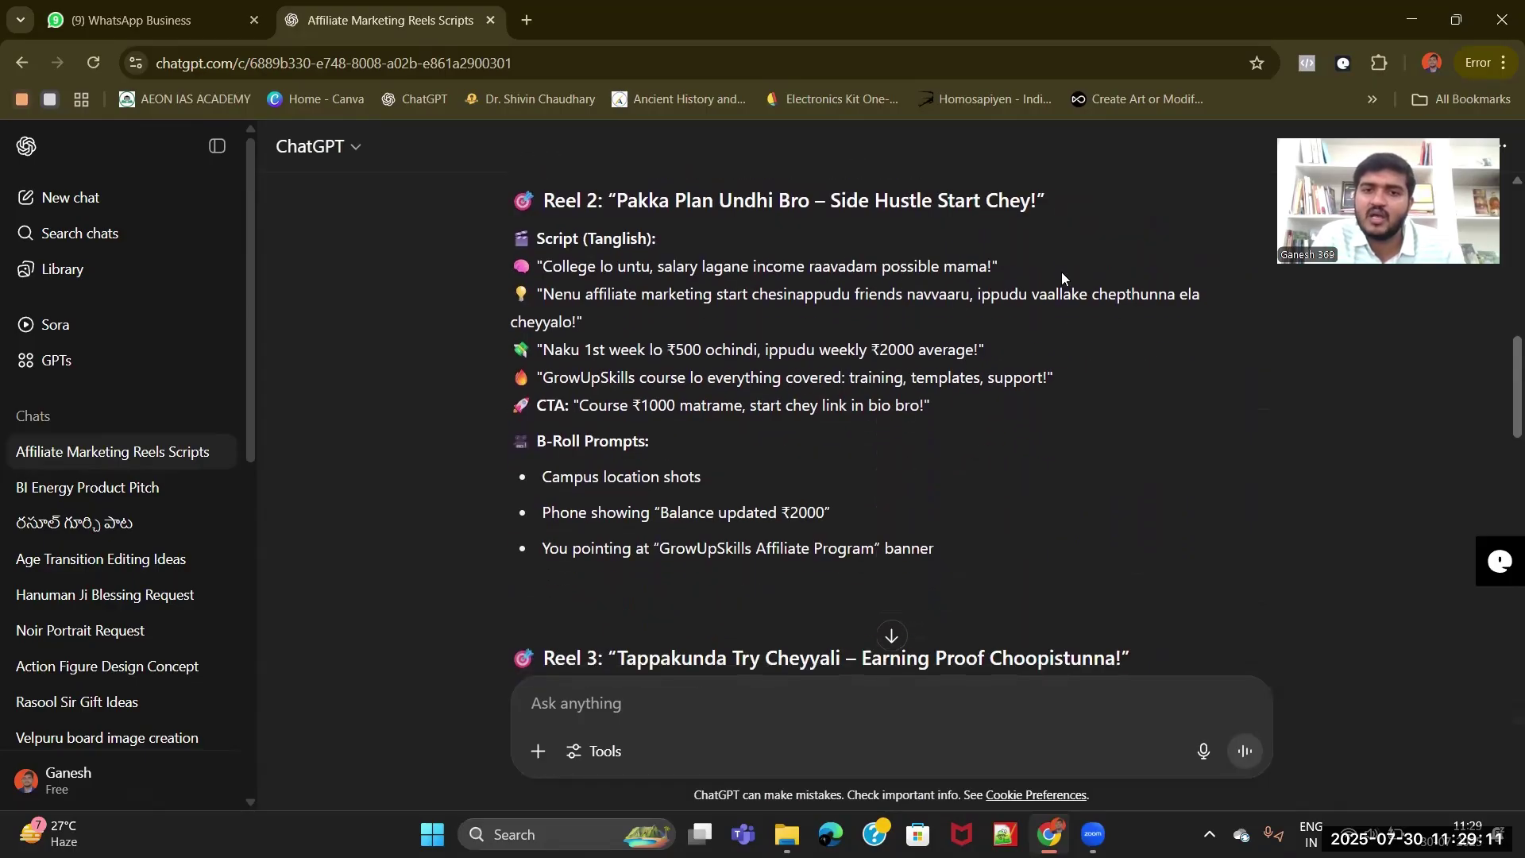
scroll(896, 402, "down", 2)
scroll(896, 402, "up", 2)
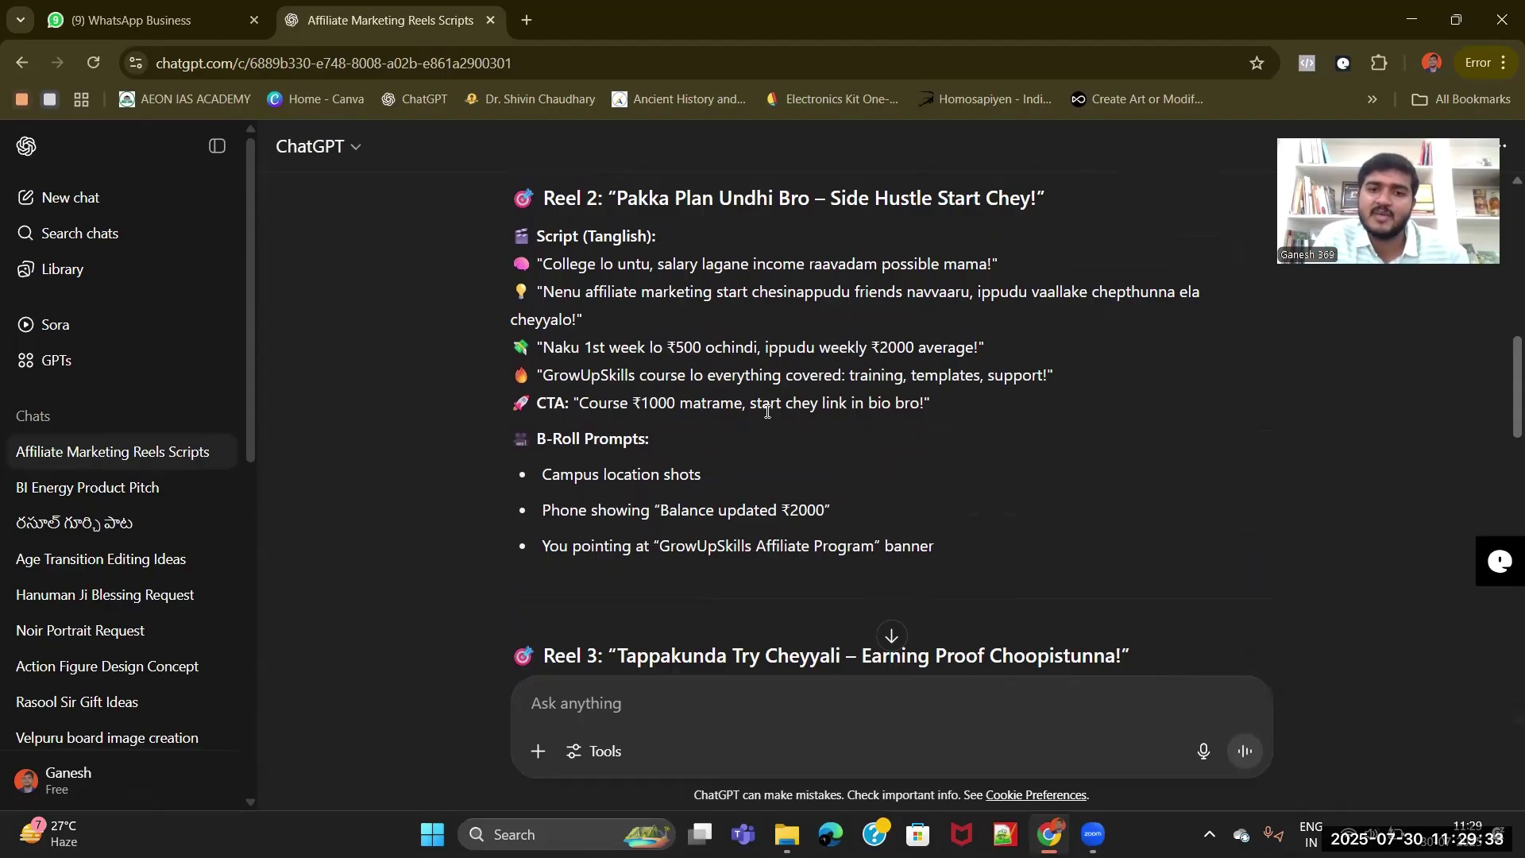
scroll(710, 430, "down", 1)
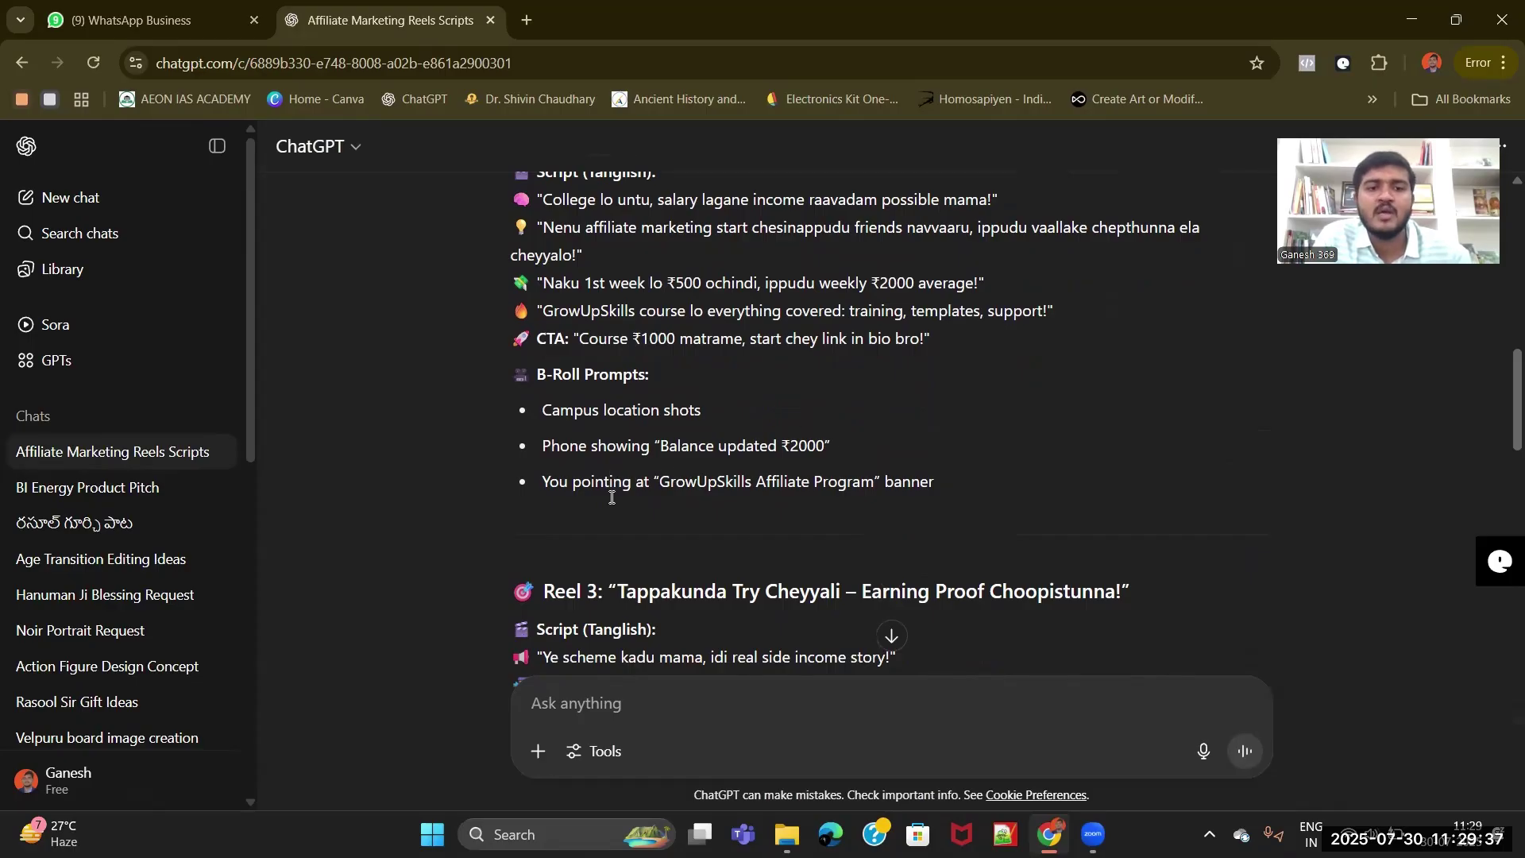
scroll(820, 374, "down", 1)
- Skim the whole response from the original prompt to the closing suggestions, and look back over the earlier reel scripts
scroll(820, 375, "down", 20)
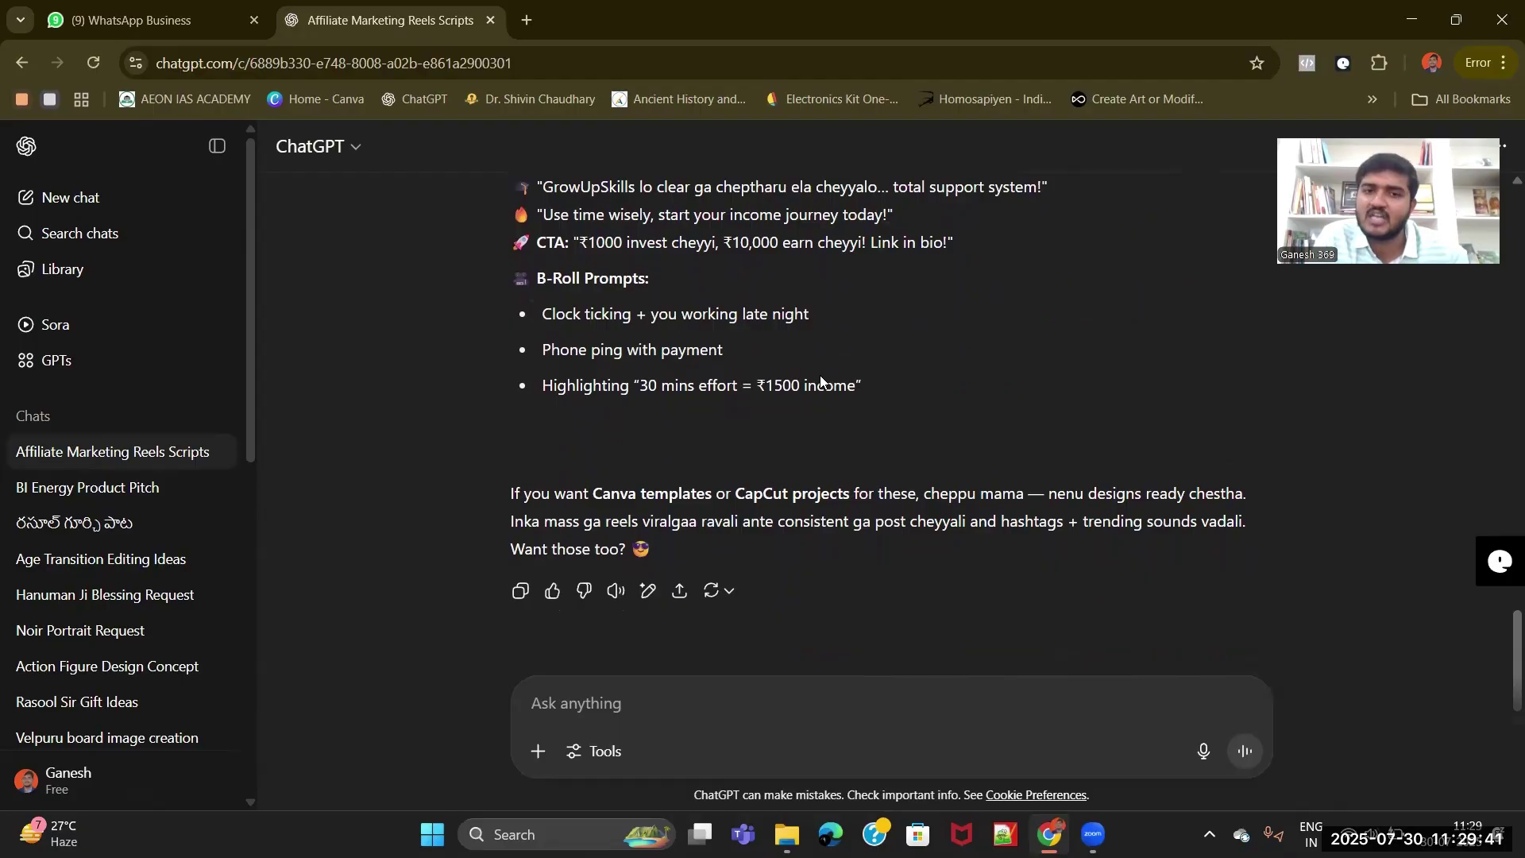
scroll(820, 374, "up", 15)
scroll(821, 375, "up", 10)
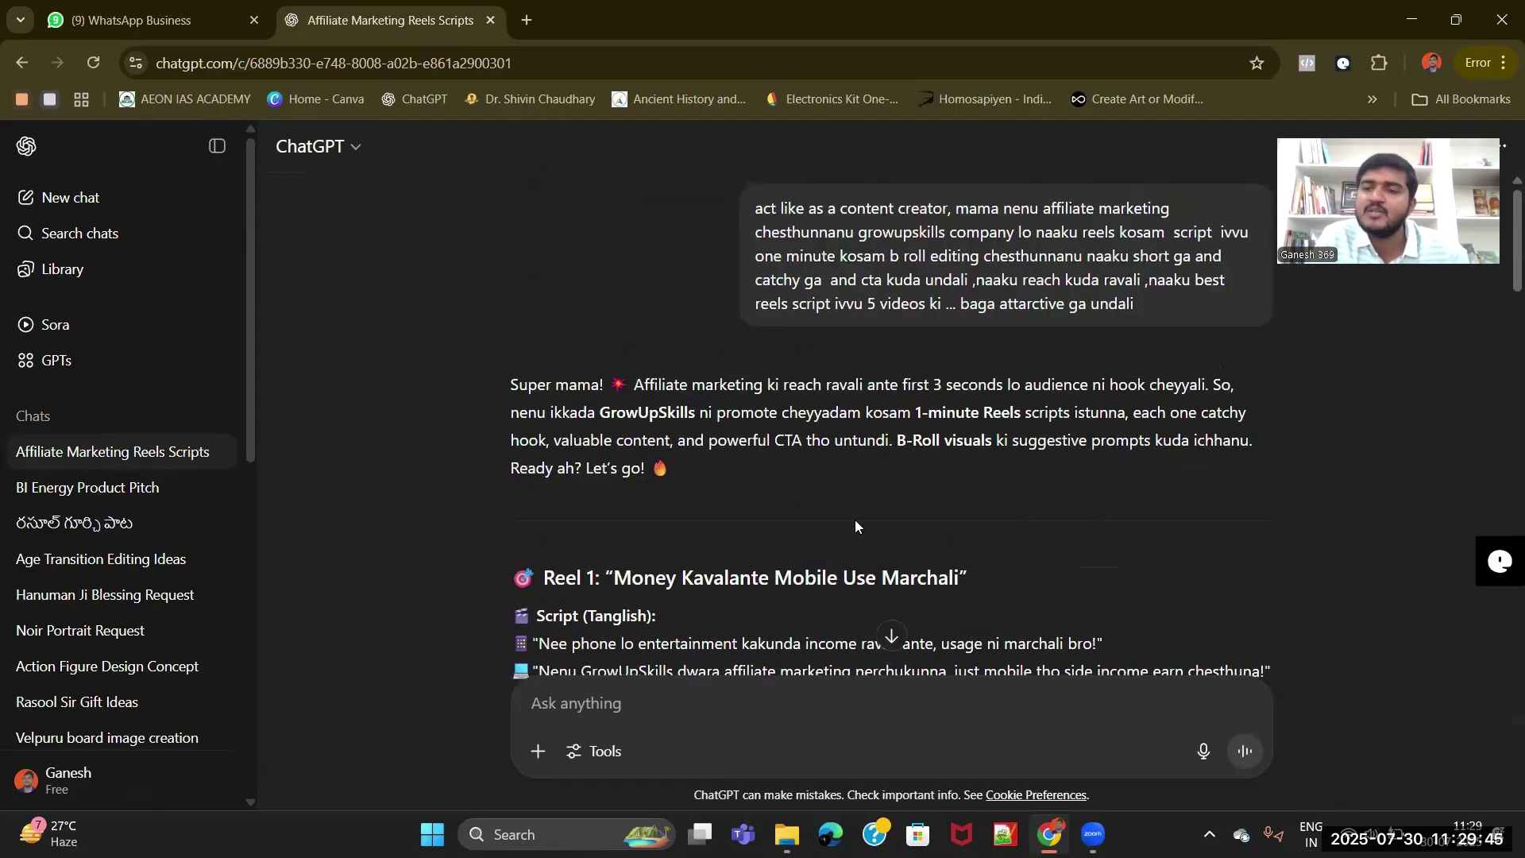
scroll(854, 520, "down", 10)
scroll(855, 519, "down", 12)
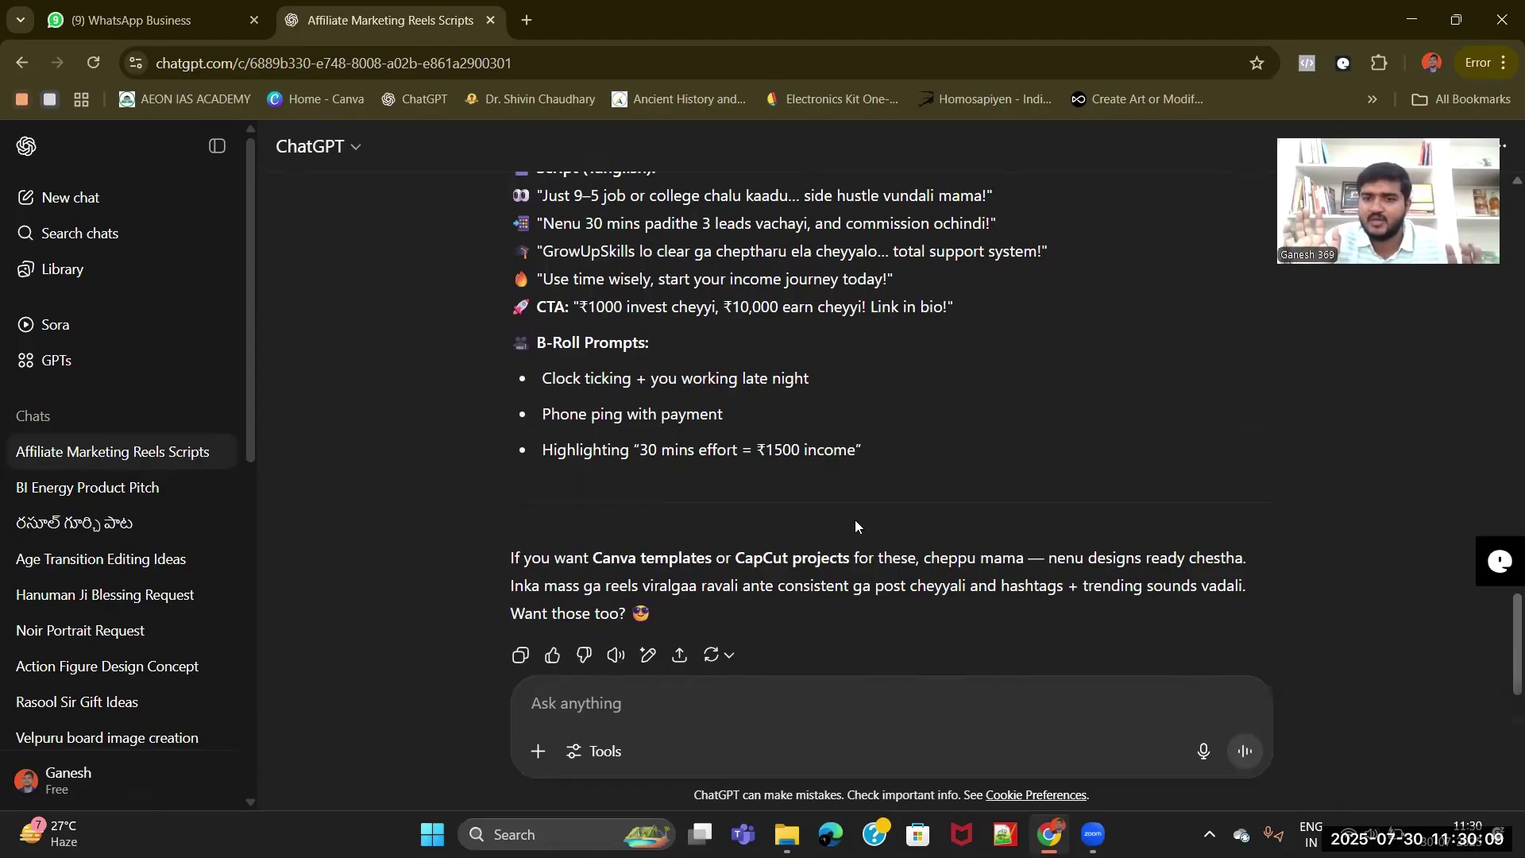
scroll(855, 521, "down", 1)
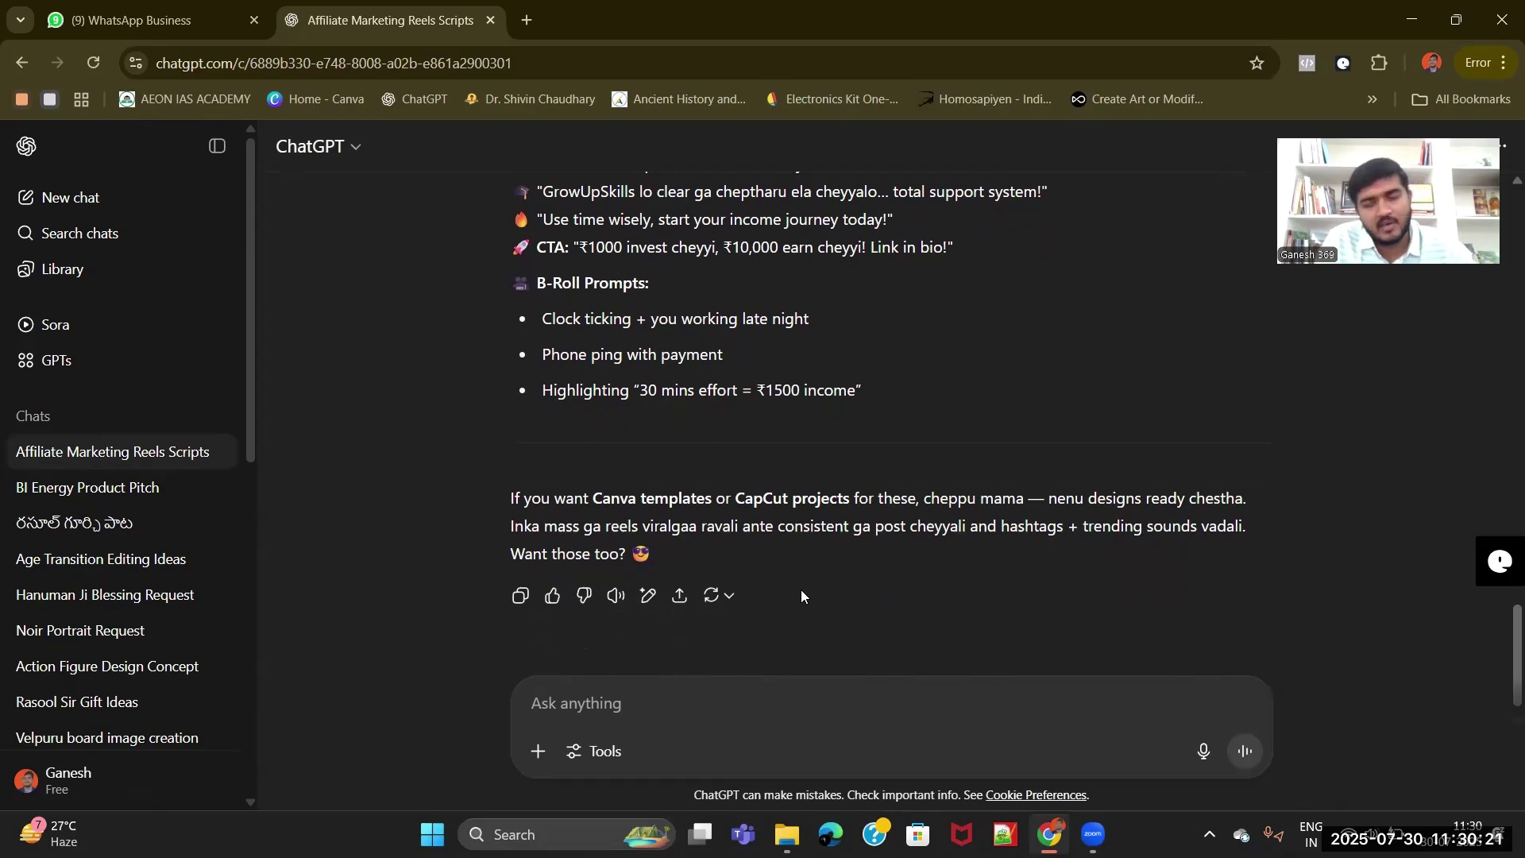
scroll(892, 589, "down", 1)
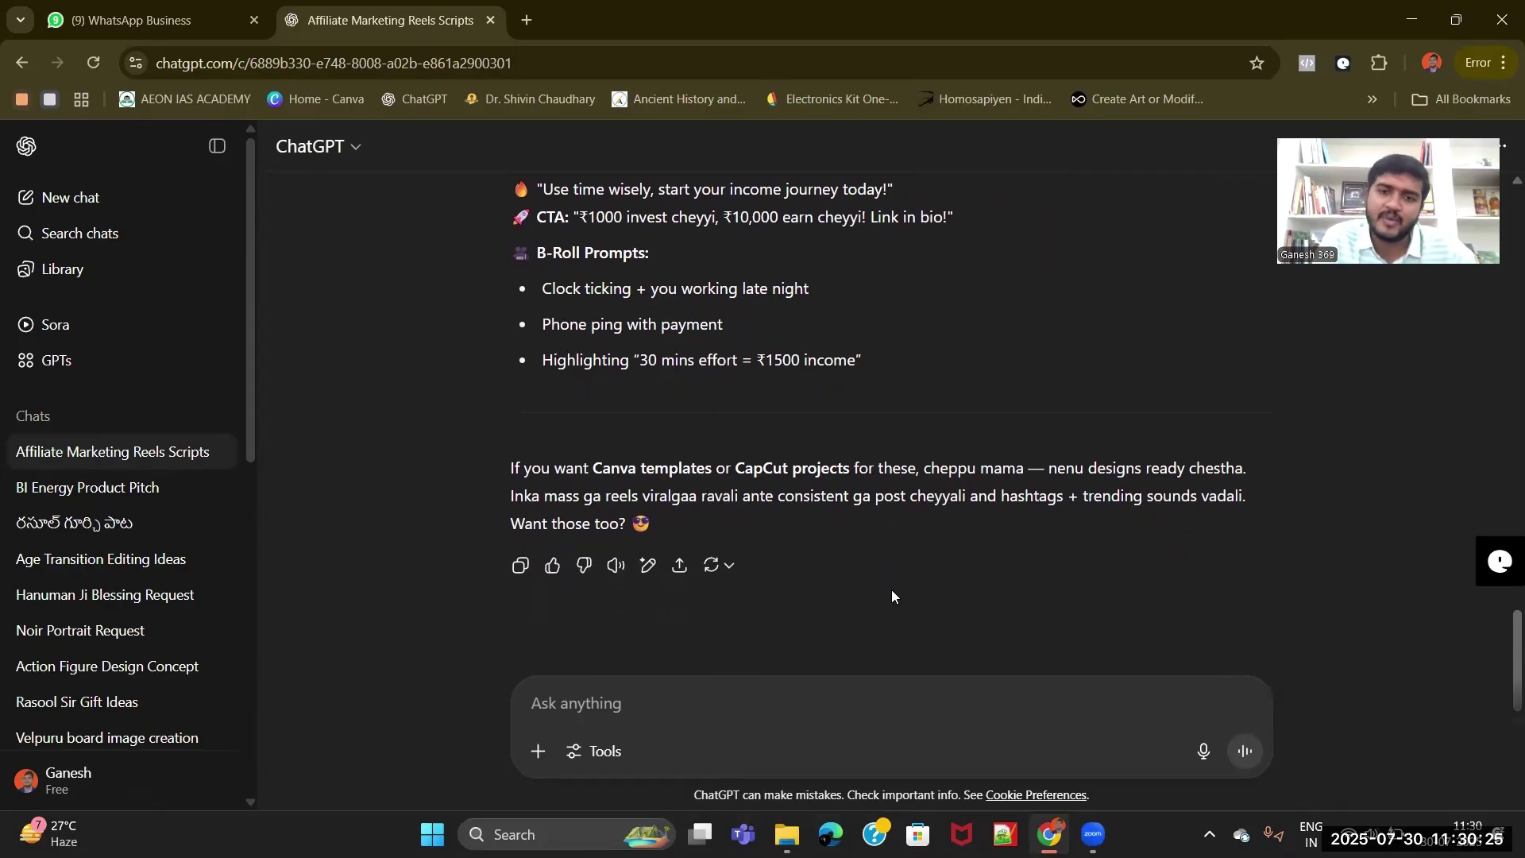
scroll(892, 592, "up", 3)
scroll(892, 592, "down", 3)
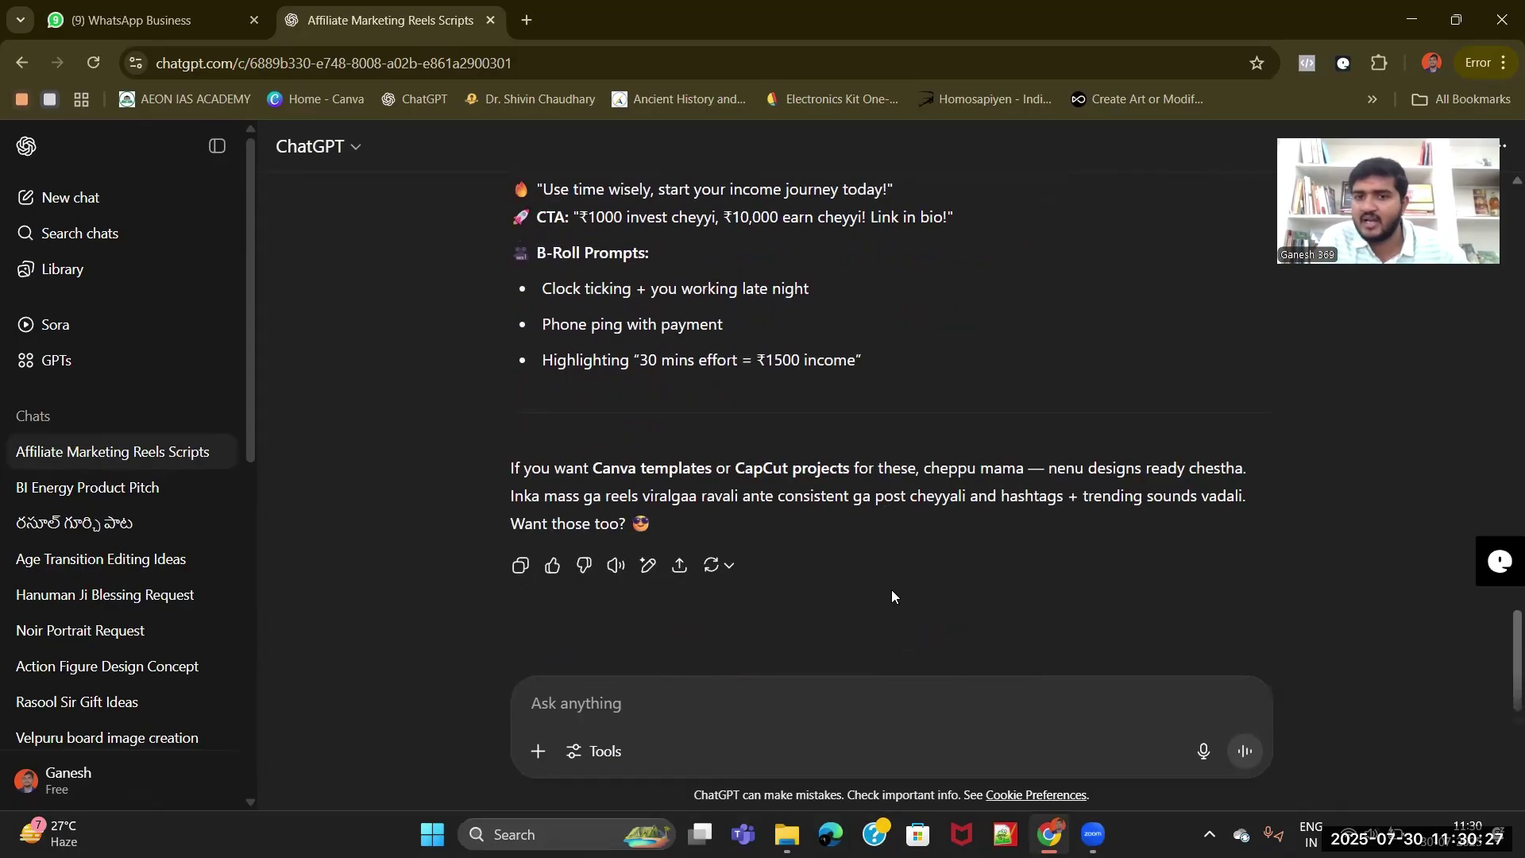
scroll(891, 589, "up", 10)
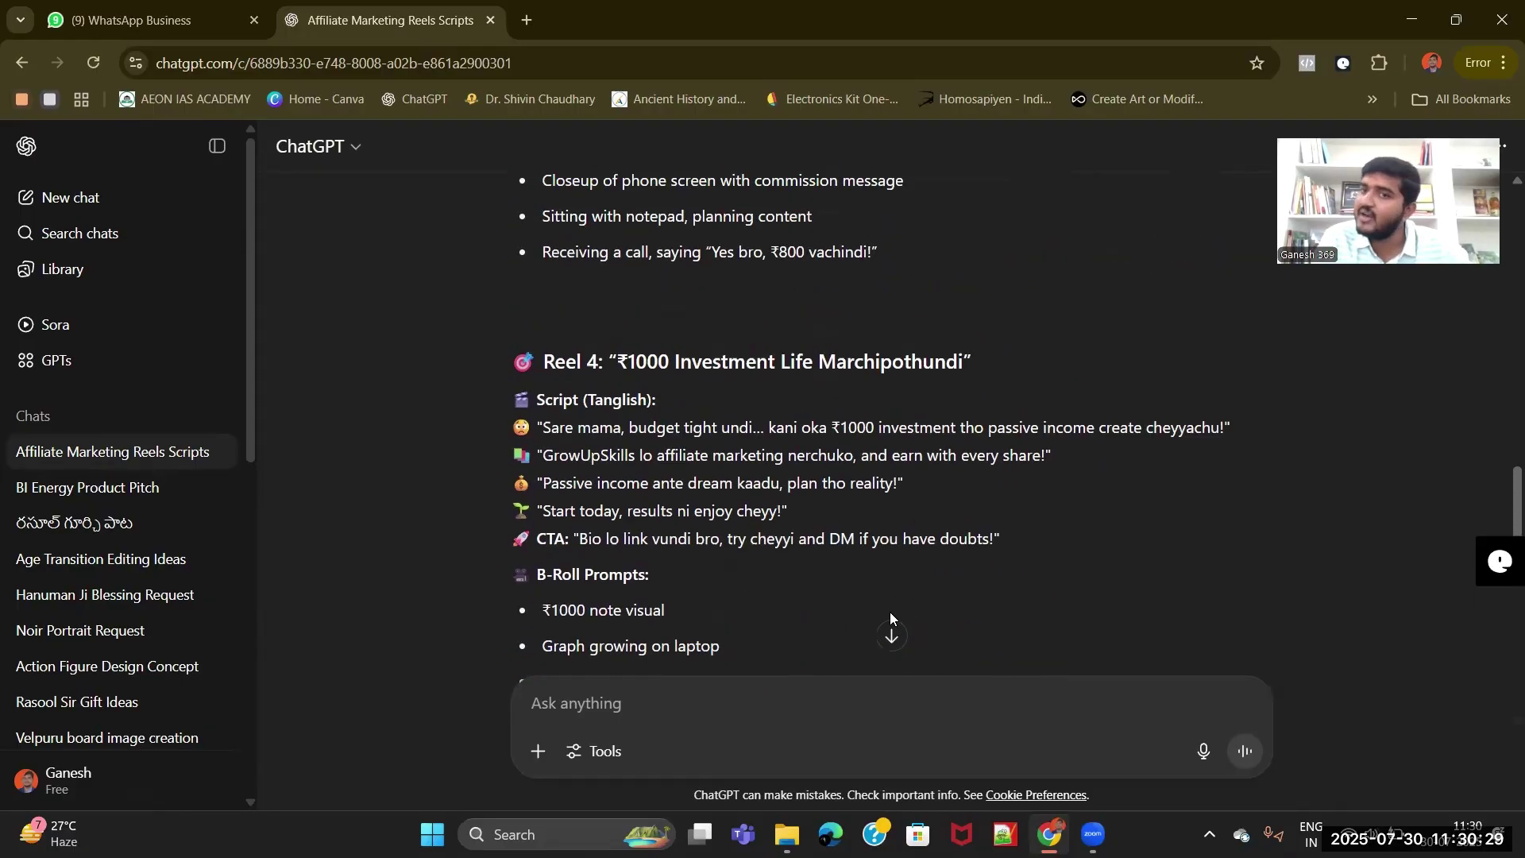
scroll(891, 617, "up", 10)
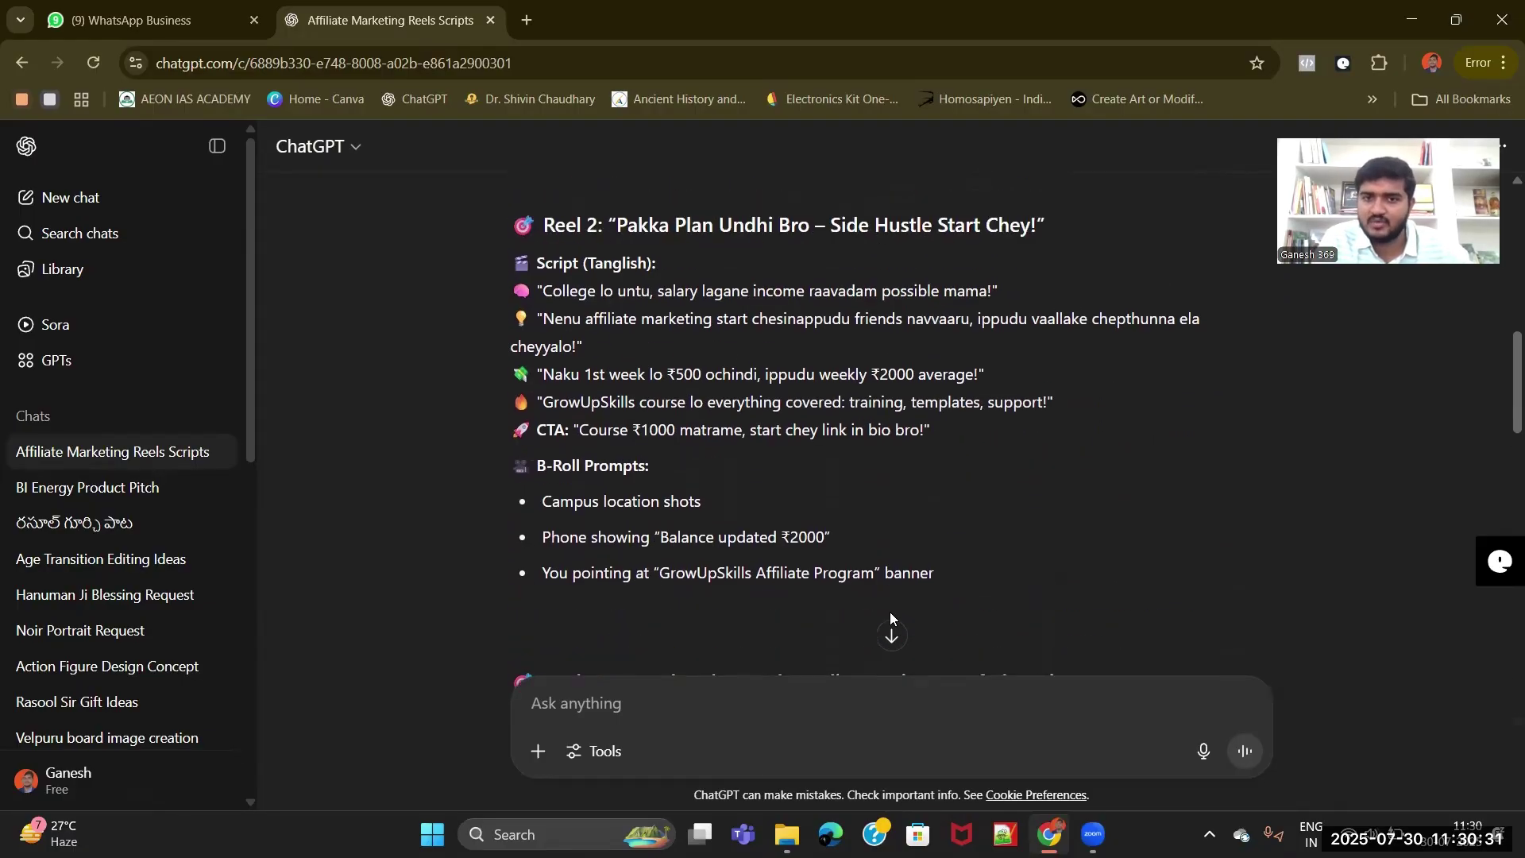